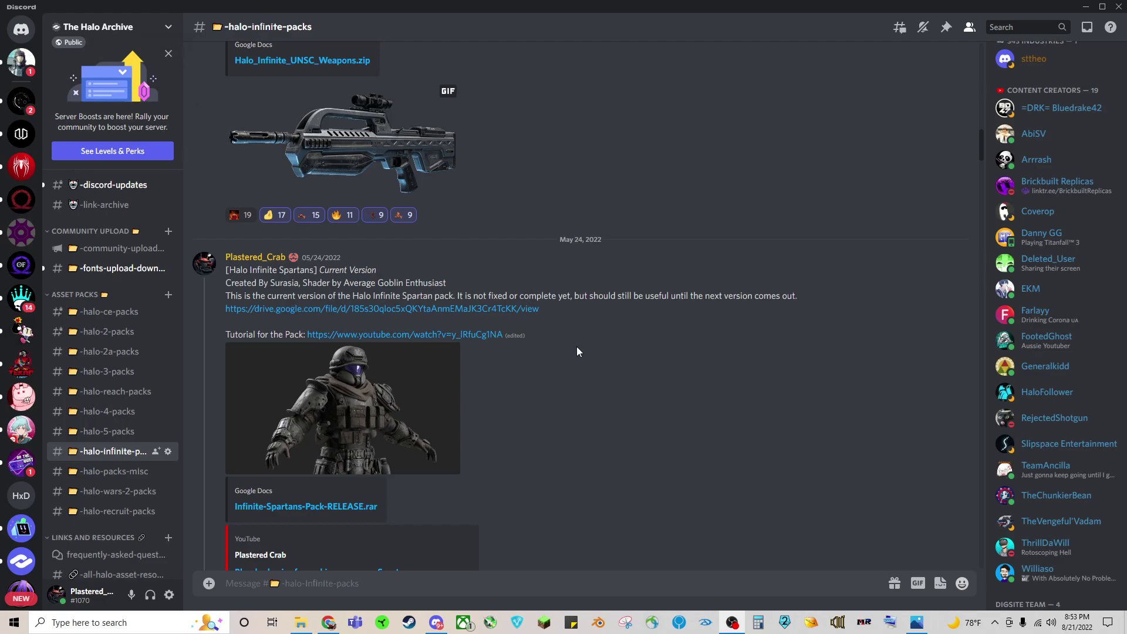
Examine the Halo Infinite Spartans pack post with its download and tutorial links in the halo-infinite-packs channel.
scroll(1037, 422, "down", 6)
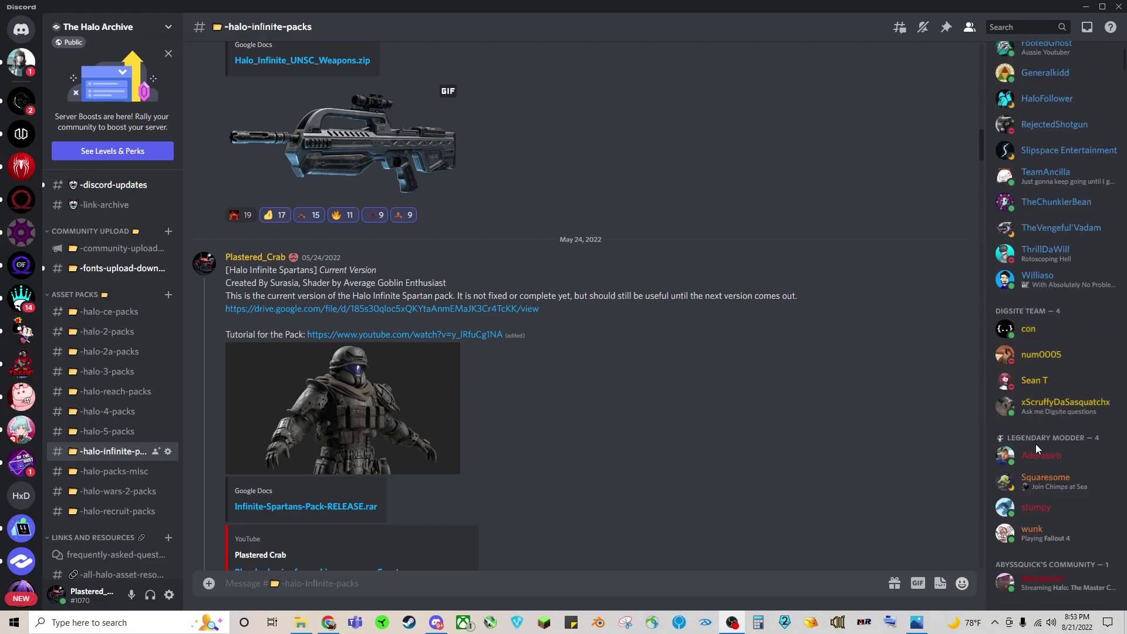
scroll(1034, 405, "down", 2)
scroll(637, 367, "up", 2)
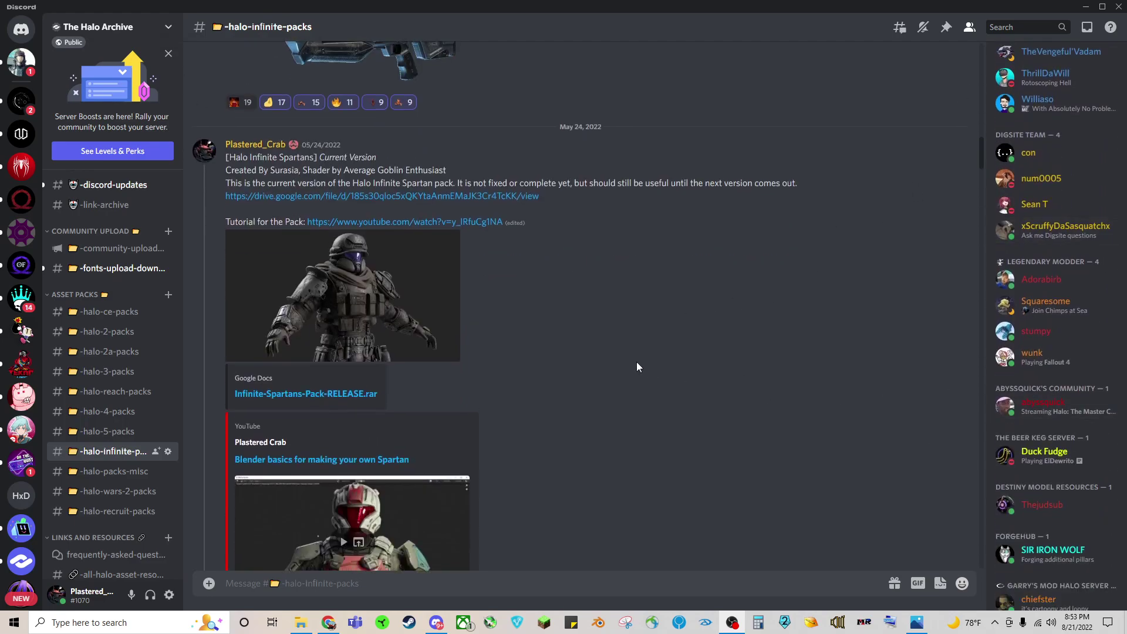
scroll(646, 350, "up", 1)
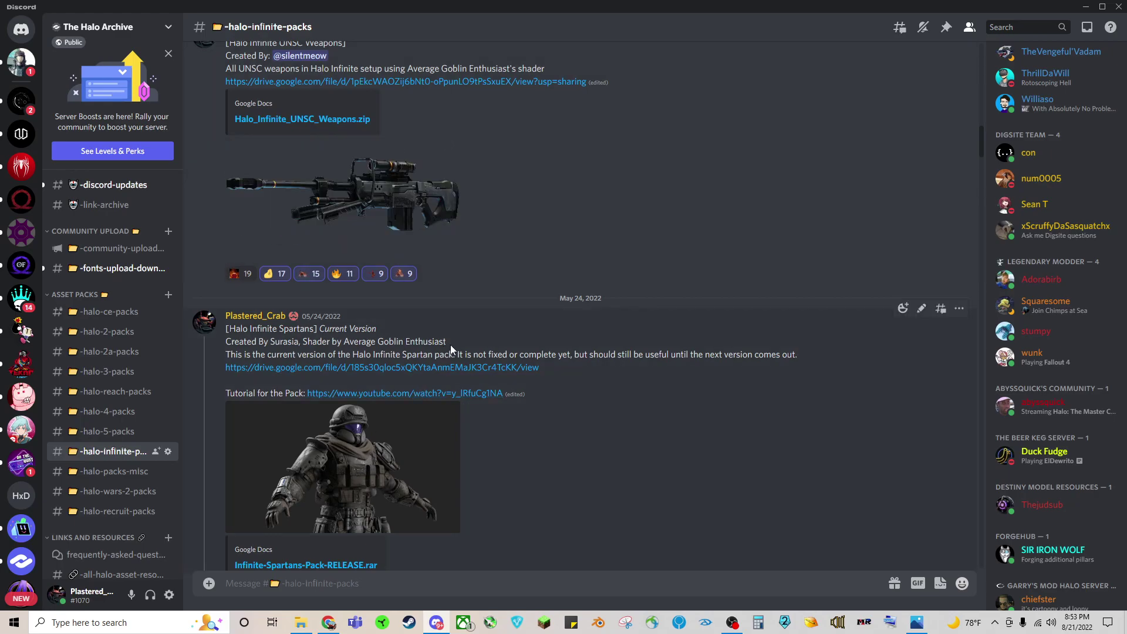
scroll(449, 350, "down", 1)
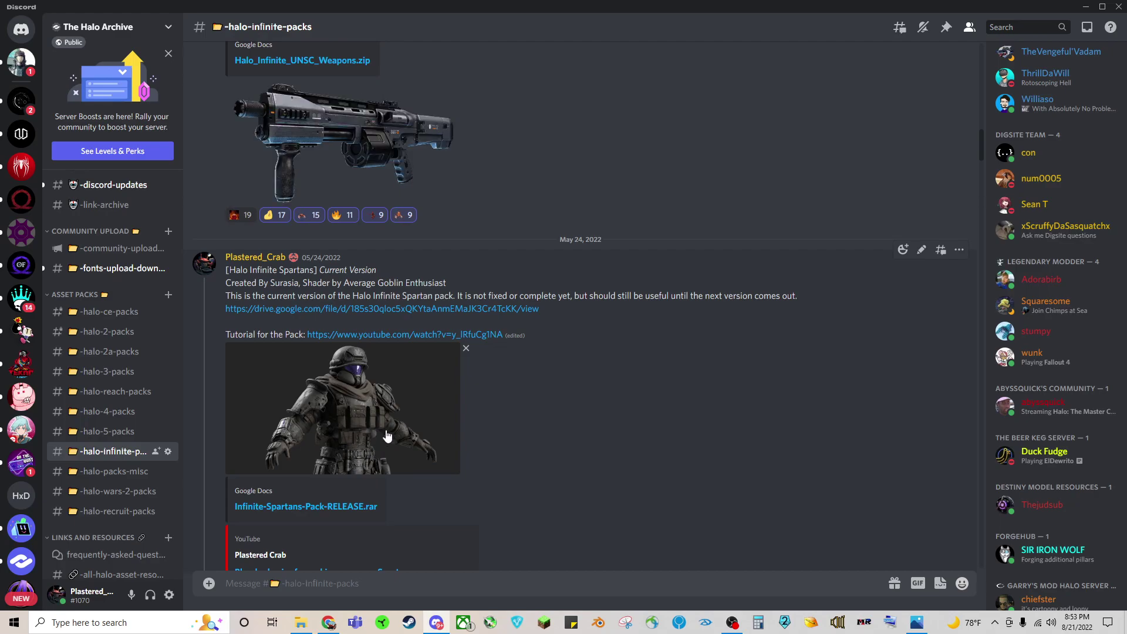
Switch to Chrome and save the gray camouflage seamless pattern image from its own browser tab.
left_click(1086, 8)
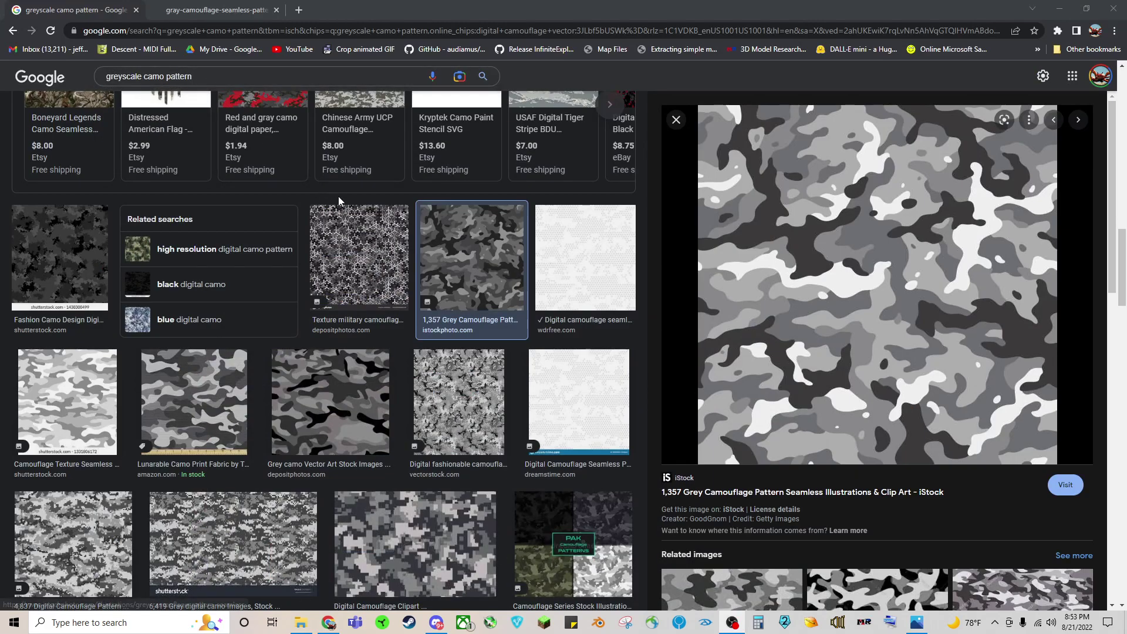
scroll(522, 351, "down", 2)
scroll(510, 335, "up", 2)
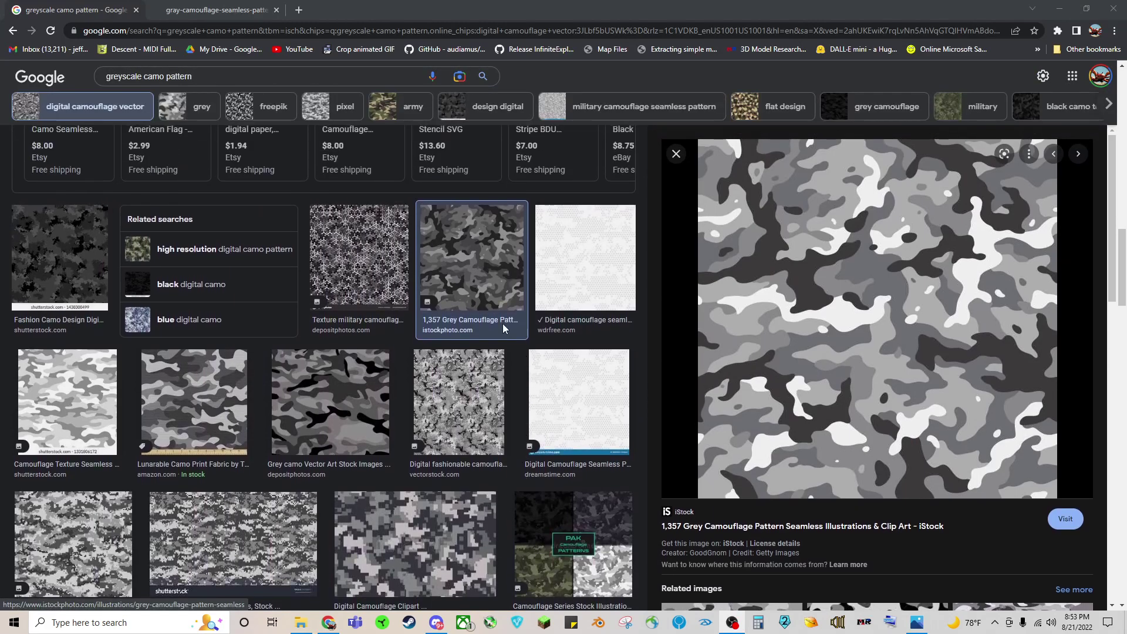
right_click(828, 302)
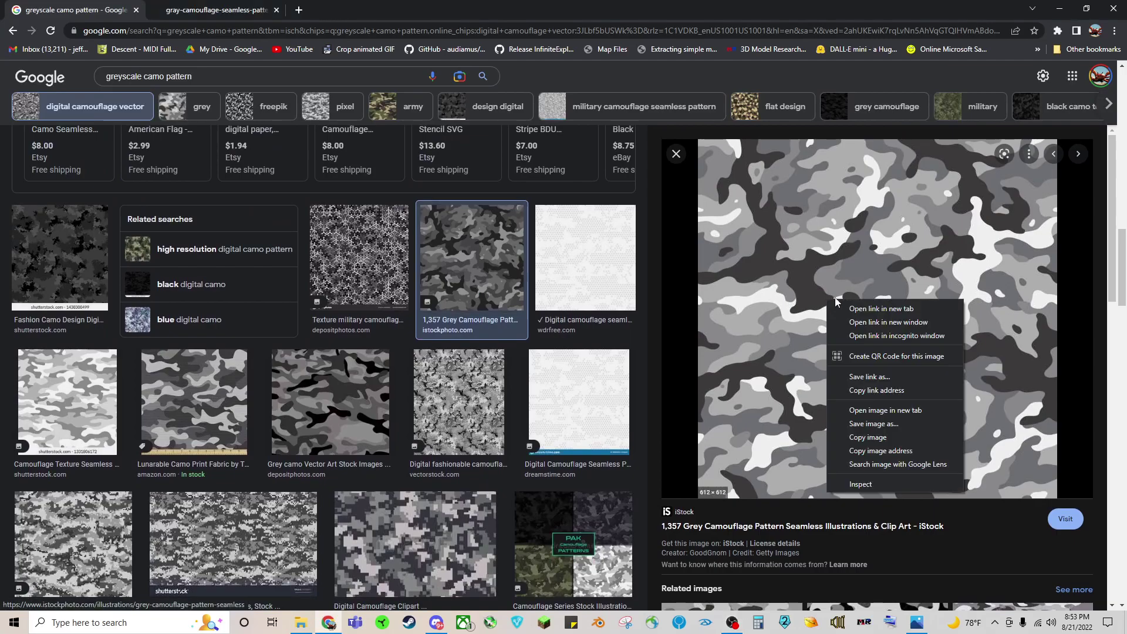
left_click(258, 11)
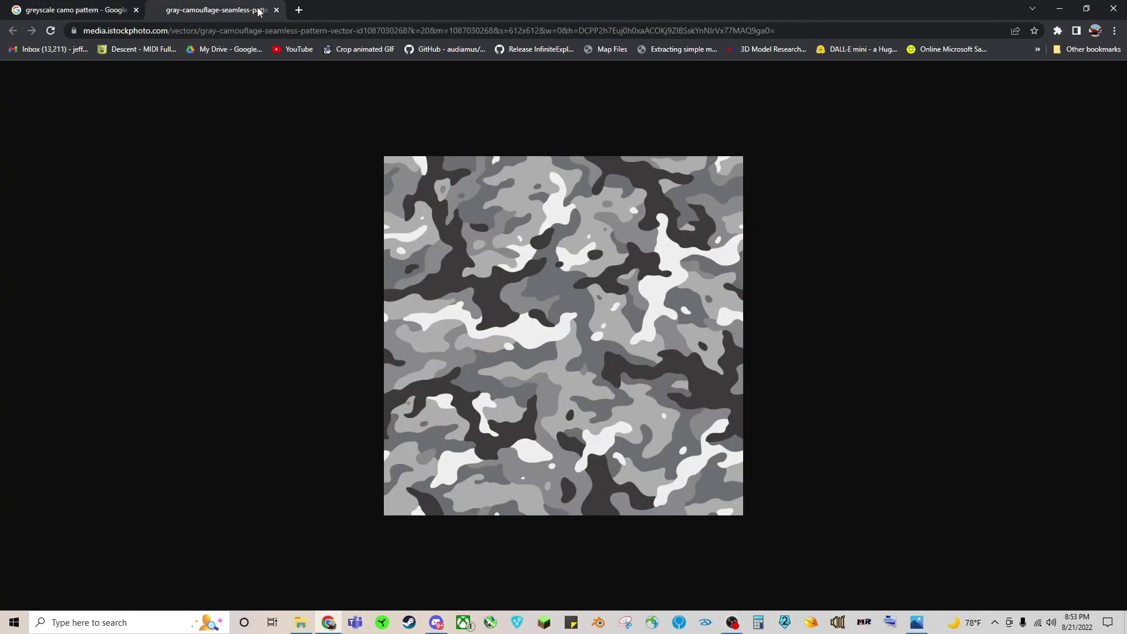
right_click(517, 303)
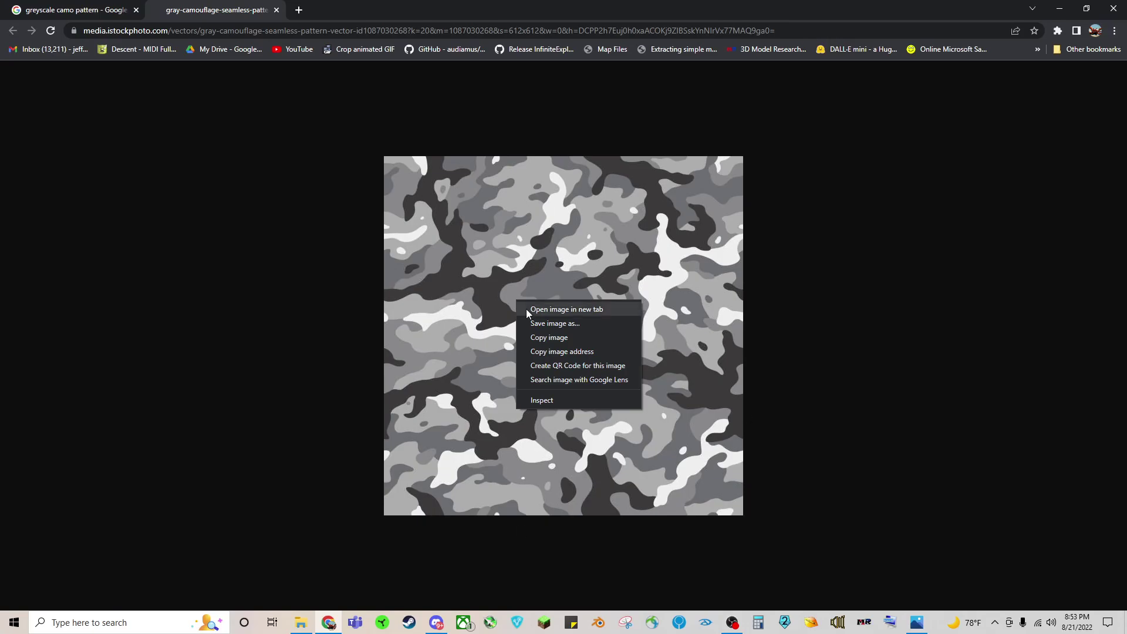
left_click(574, 326)
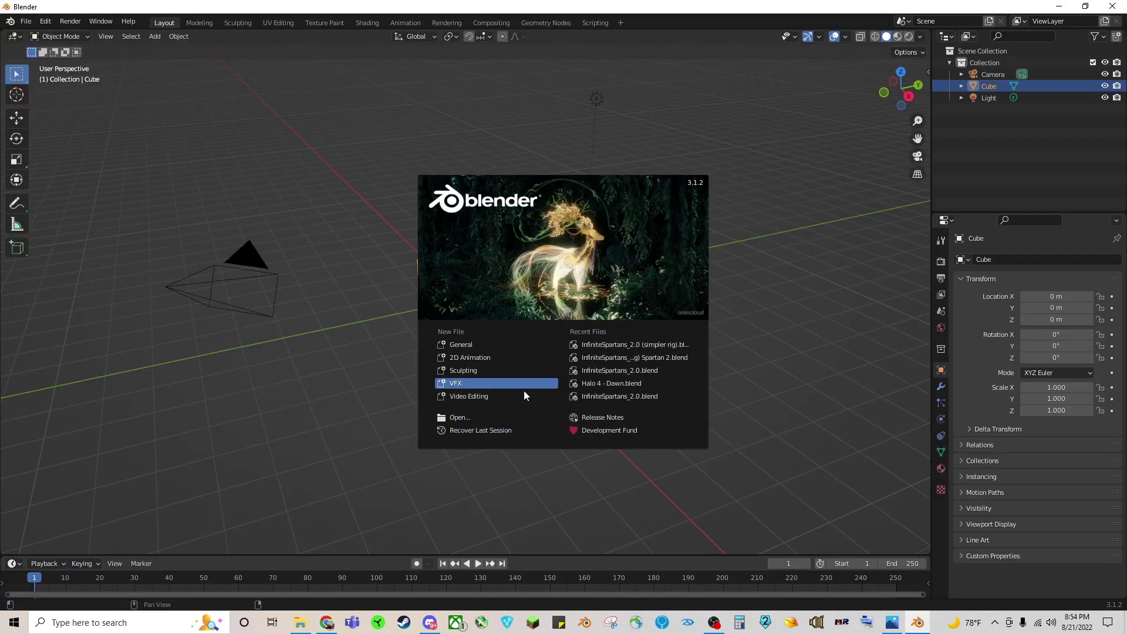
Open the recent InfiniteSpartans_2.0 (simpler rig) file in Blender and set up the Shading workspace in Object Mode.
left_click(603, 346)
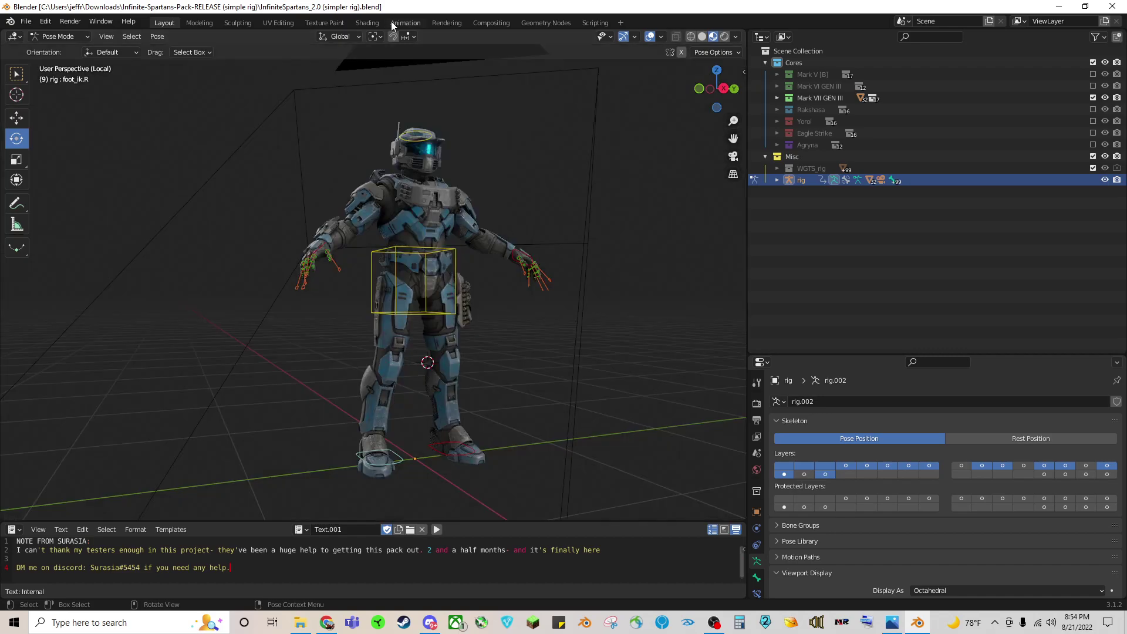
left_click(370, 23)
left_click(291, 36)
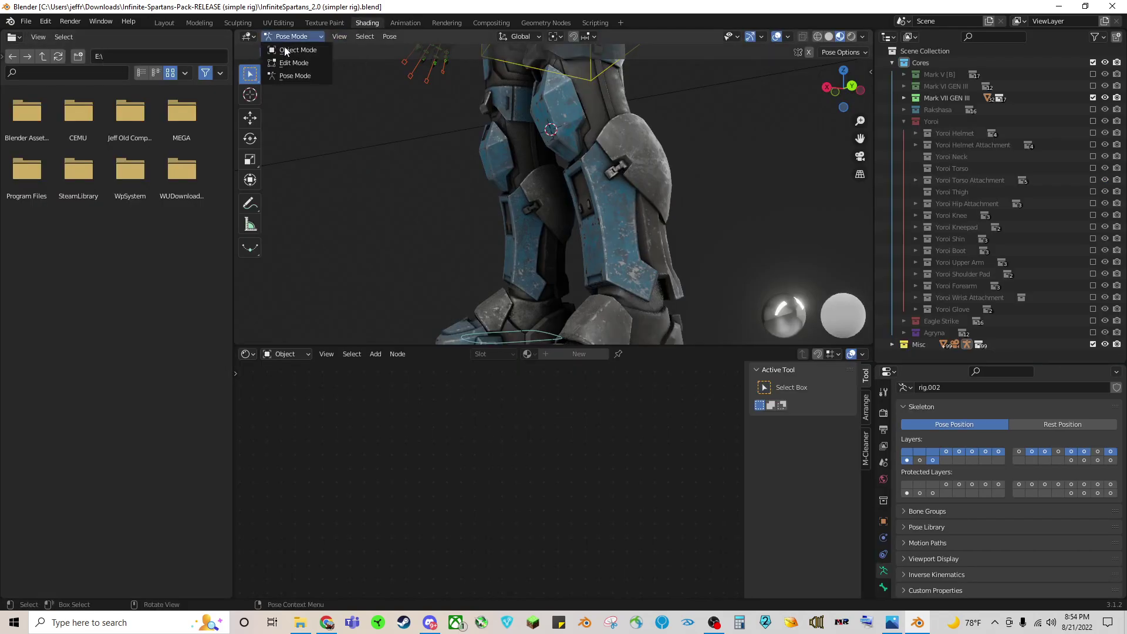
left_click(289, 47)
Exclude the MARK V ZETA Helmet in the Mark VII GEN III core's MK VII Helmets collection from the view layer.
middle_click_drag(414, 205, 476, 201)
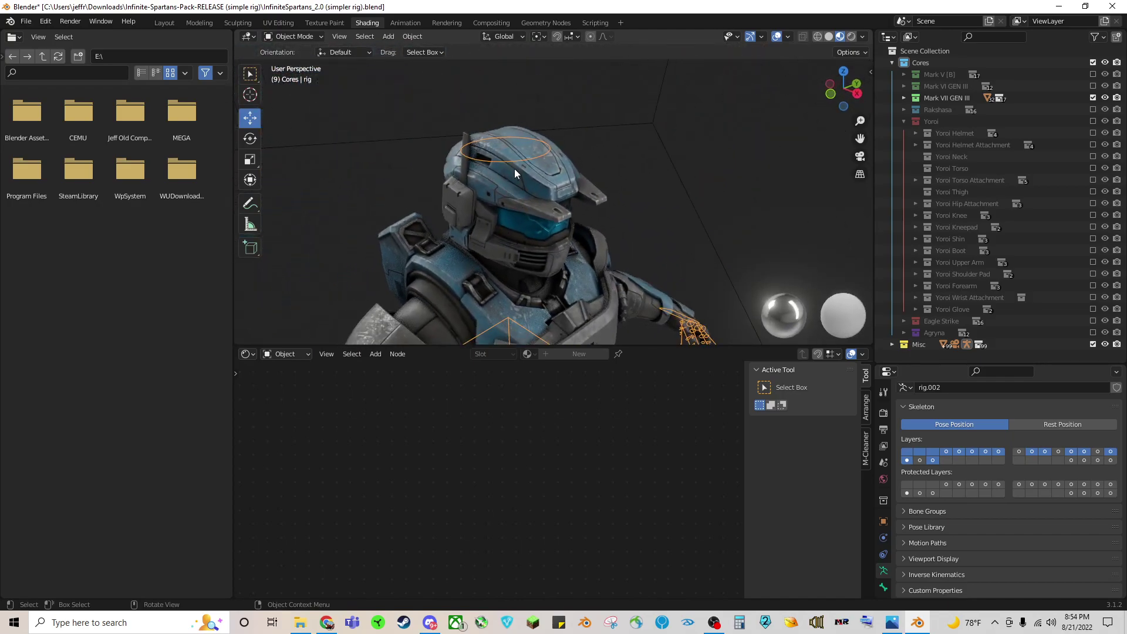
left_click(514, 168)
middle_click_drag(514, 168, 521, 196, "shift")
scroll(527, 196, "up", 3)
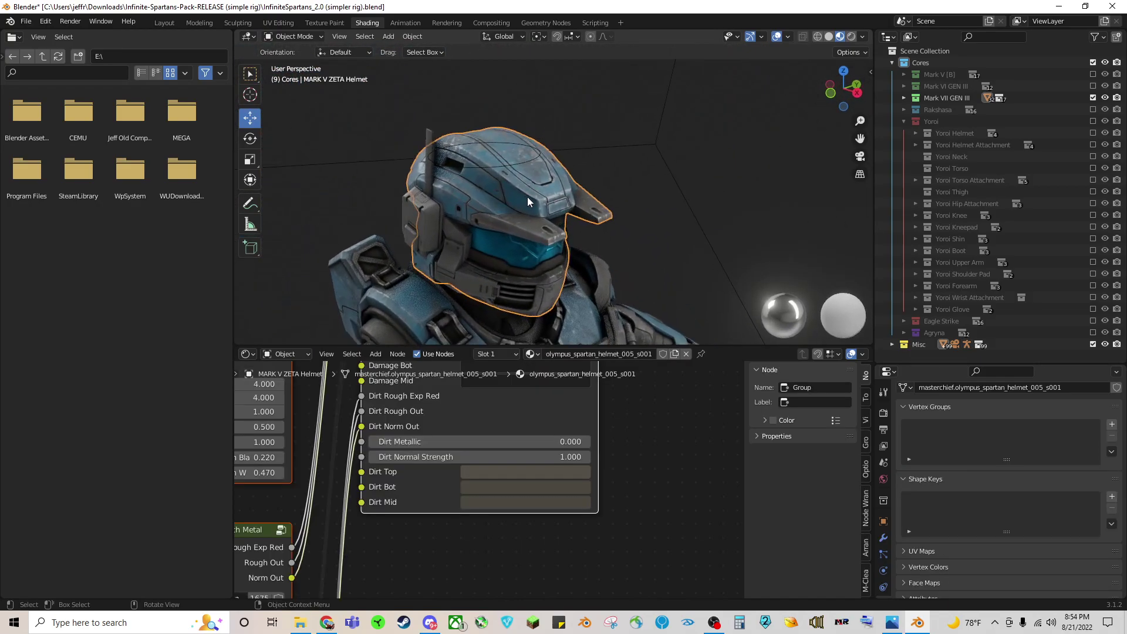
left_click(904, 98)
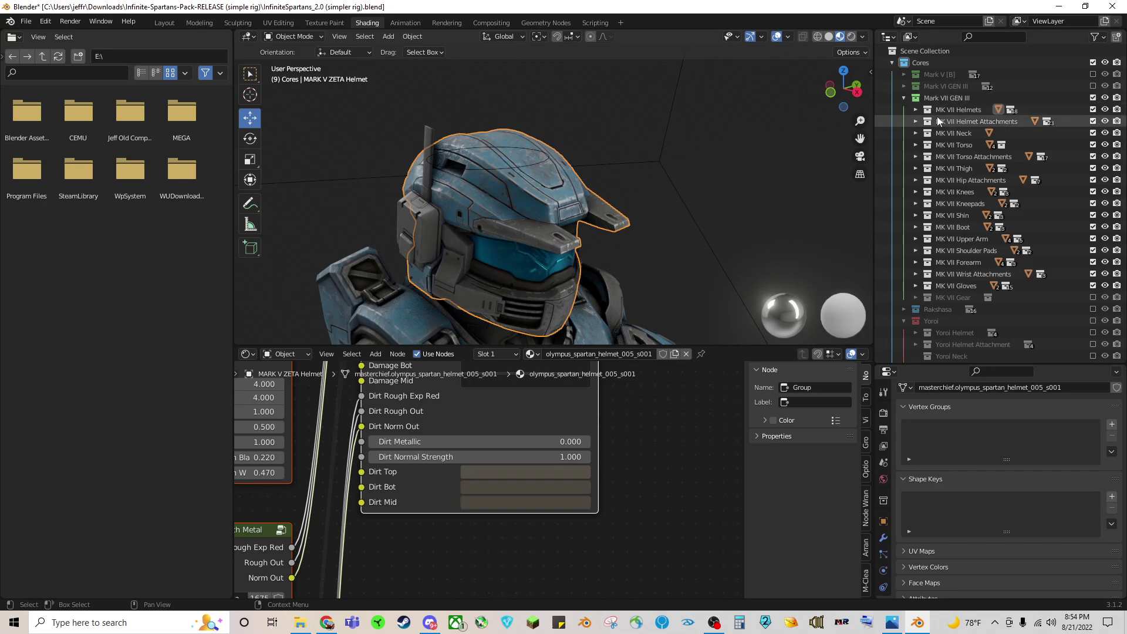
left_click(915, 110)
left_click(1094, 191)
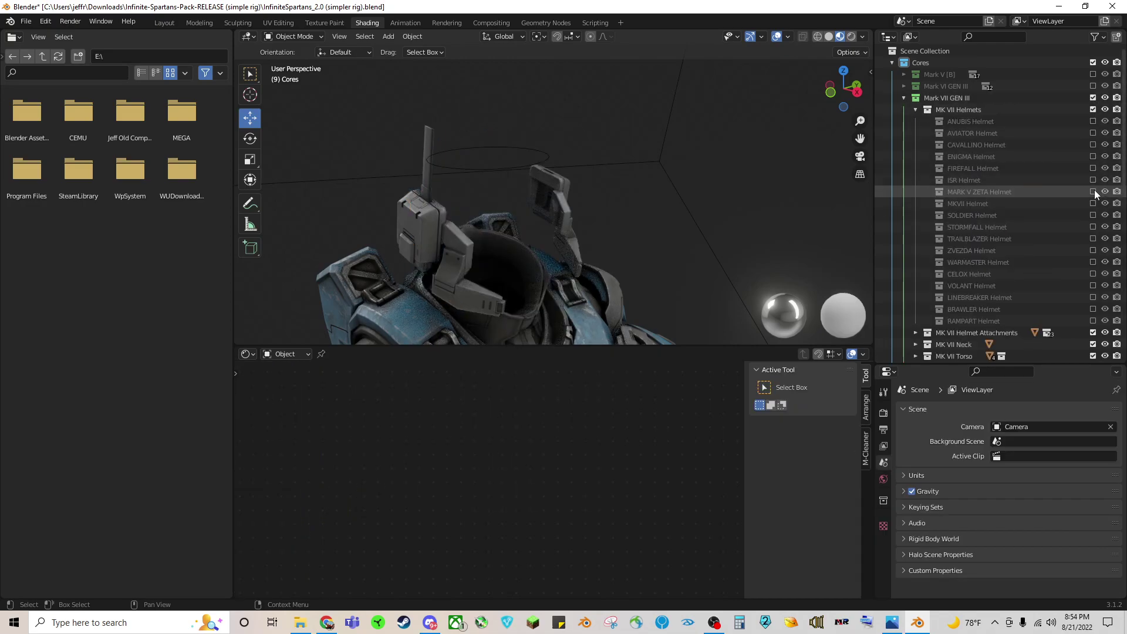
Preview the SOLDIER, STORMFALL and TRAILBLAZER helmets on the Spartan one after another, excluding each again.
left_click(1093, 215)
left_click(1093, 217)
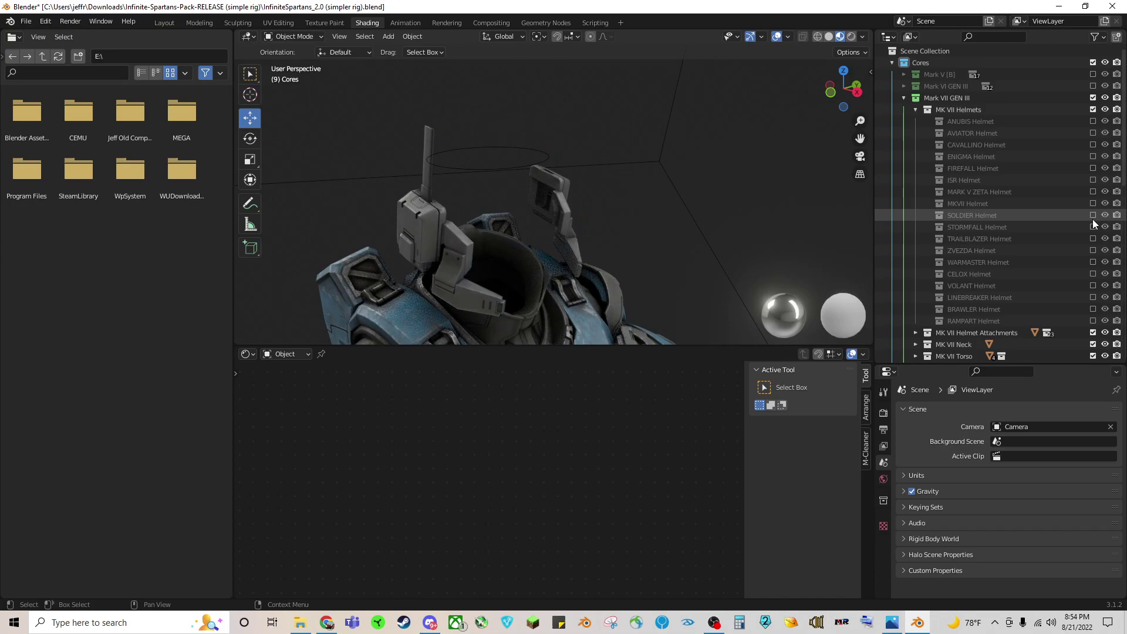
left_click(1092, 233)
left_click(1093, 227)
left_click(1093, 226)
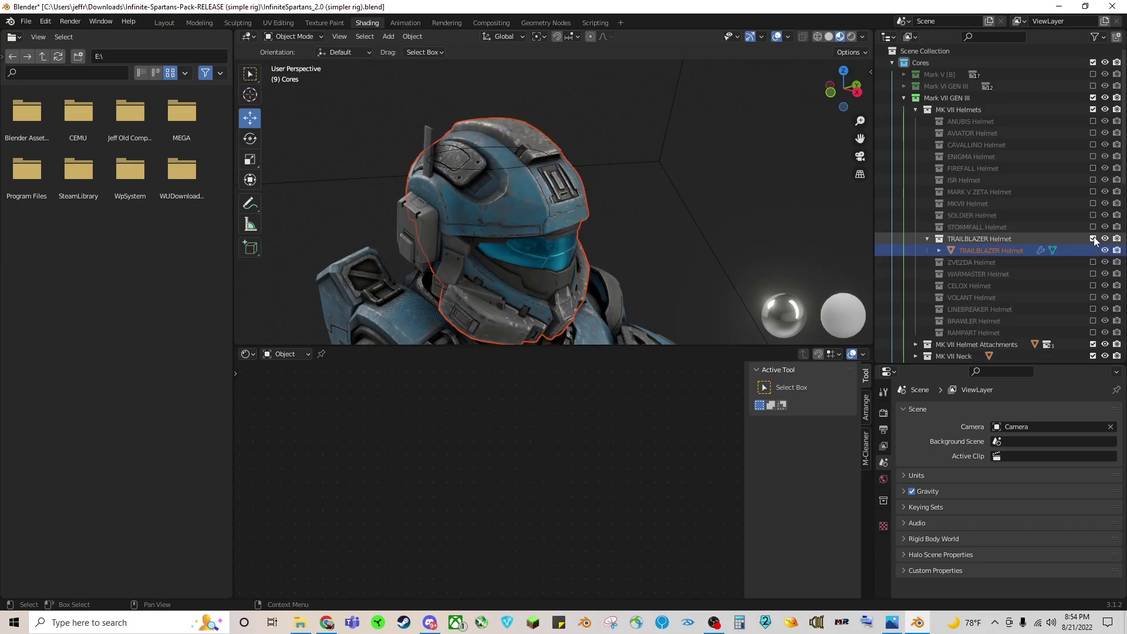
left_click(1094, 239)
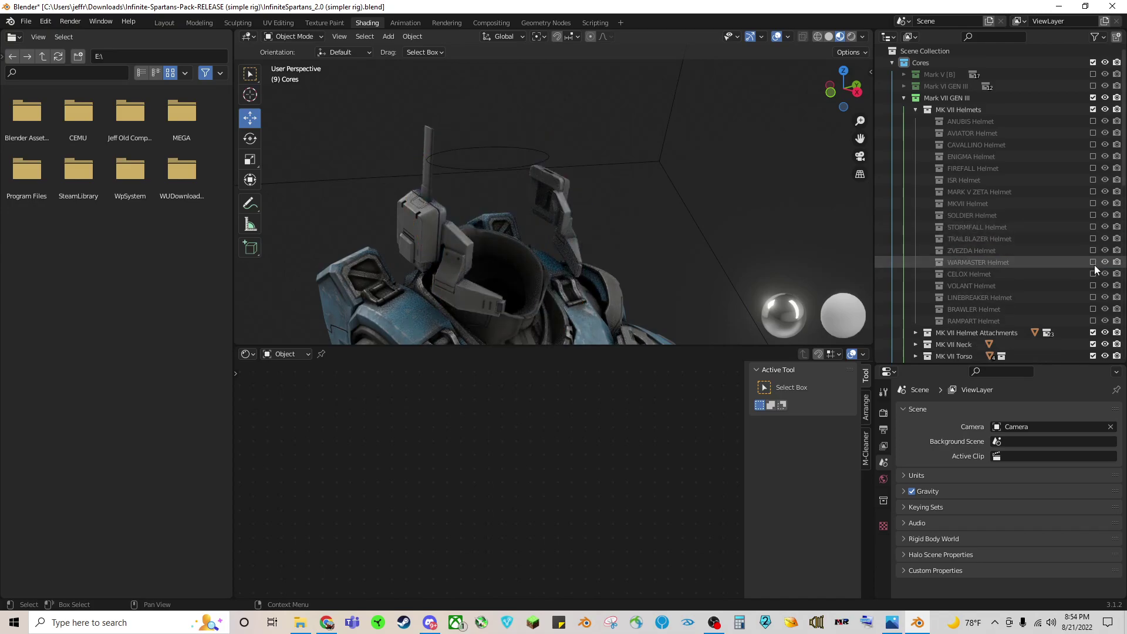
Enable the WARMASTER Helmet on the Spartan and collapse the MK VII Helmets collection.
left_click(1093, 262)
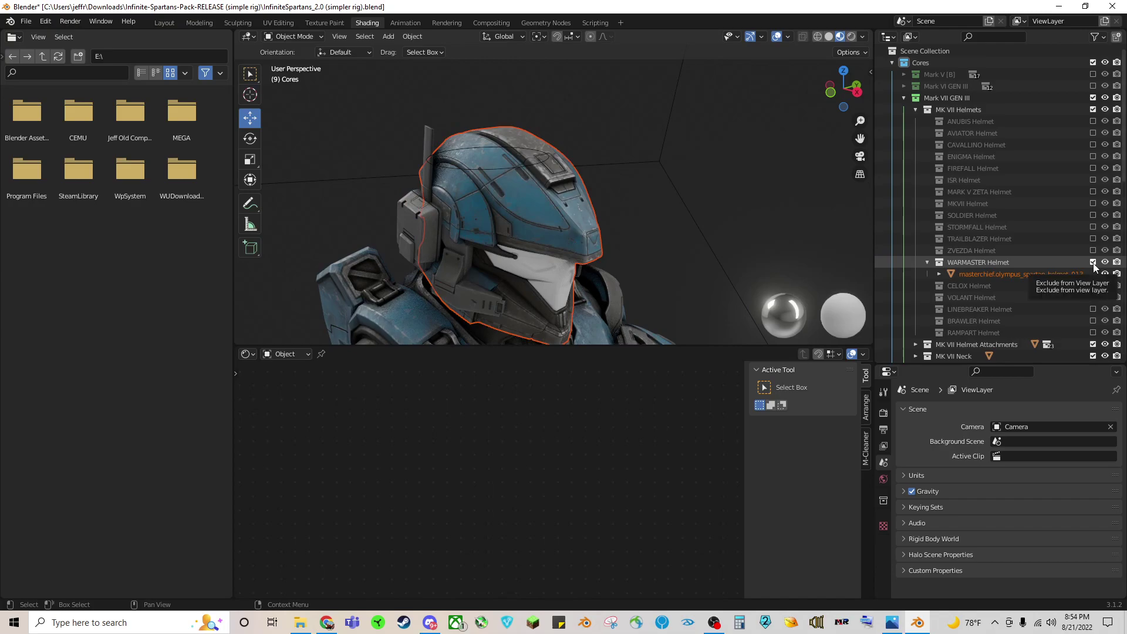
middle_click_drag(678, 245, 702, 209)
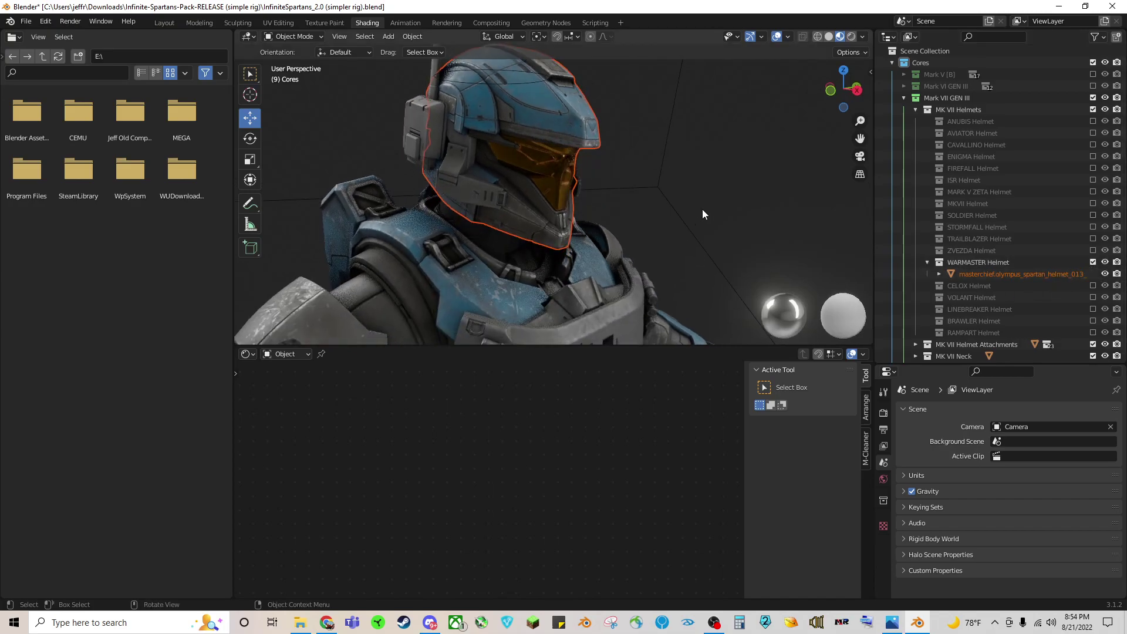
scroll(699, 211, "down", 3)
left_click(915, 110)
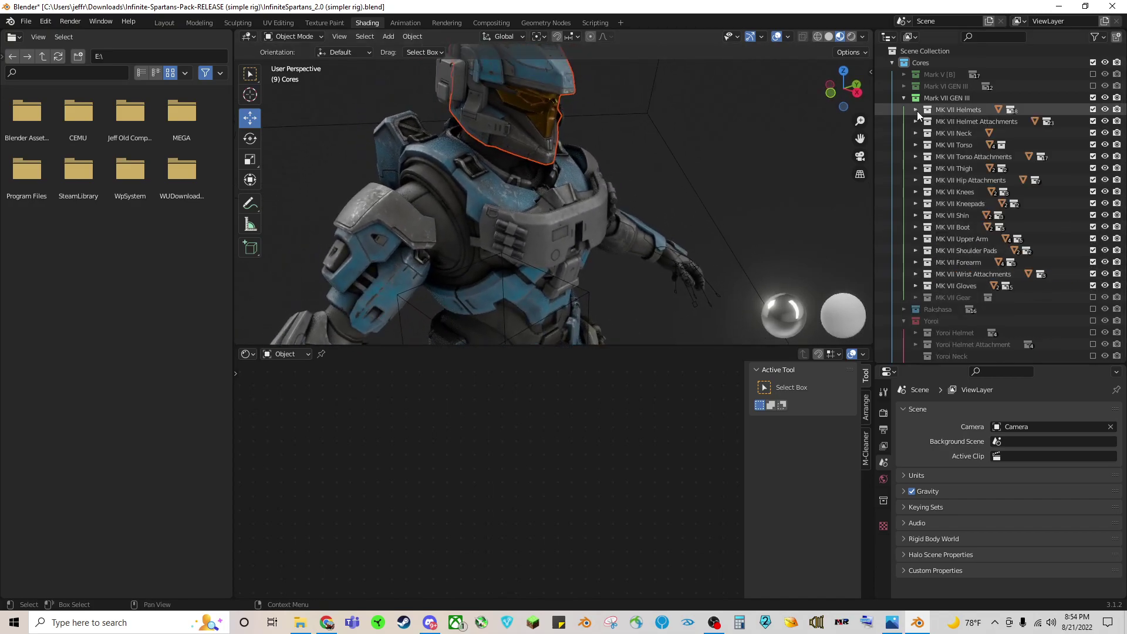
Replace the UA/Kontakt Plate in MK VII Torso Attachments with the TAC/Liberty Rig, trying the TAC/Packrat Rig first.
left_click(916, 157)
left_click(927, 168)
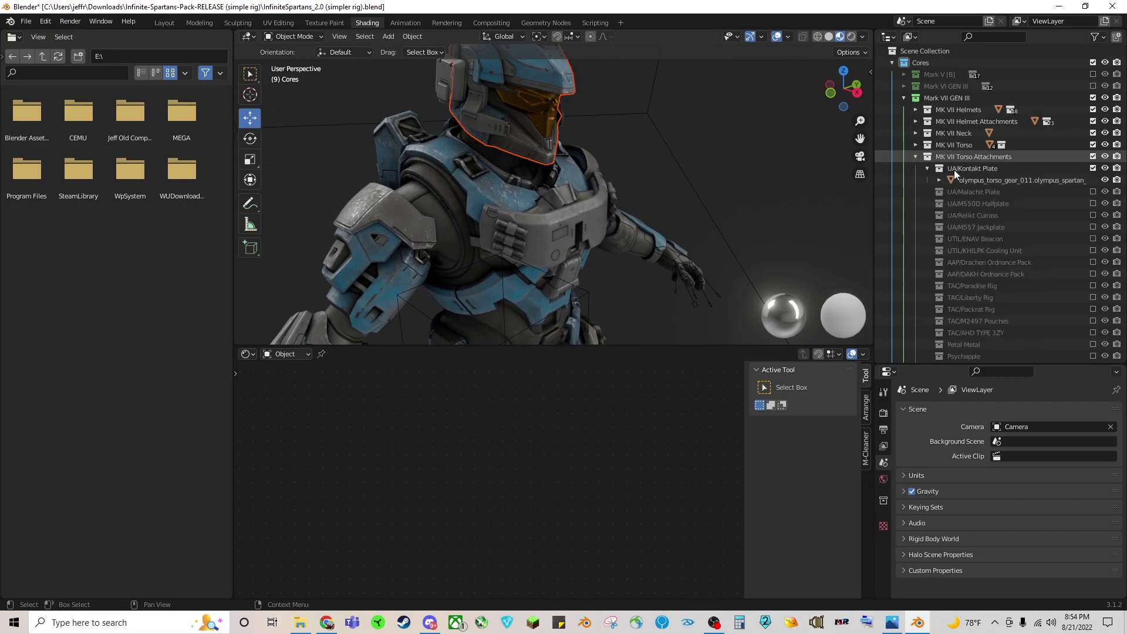
left_click(1093, 168)
left_click(1093, 297)
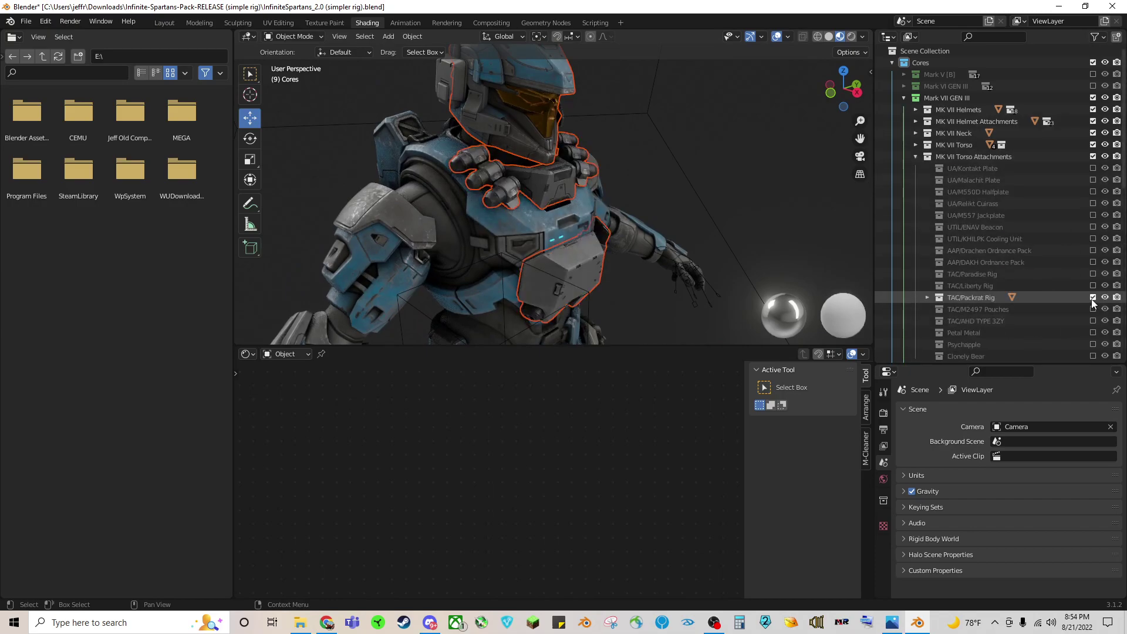
left_click(1093, 297)
left_click(1093, 286)
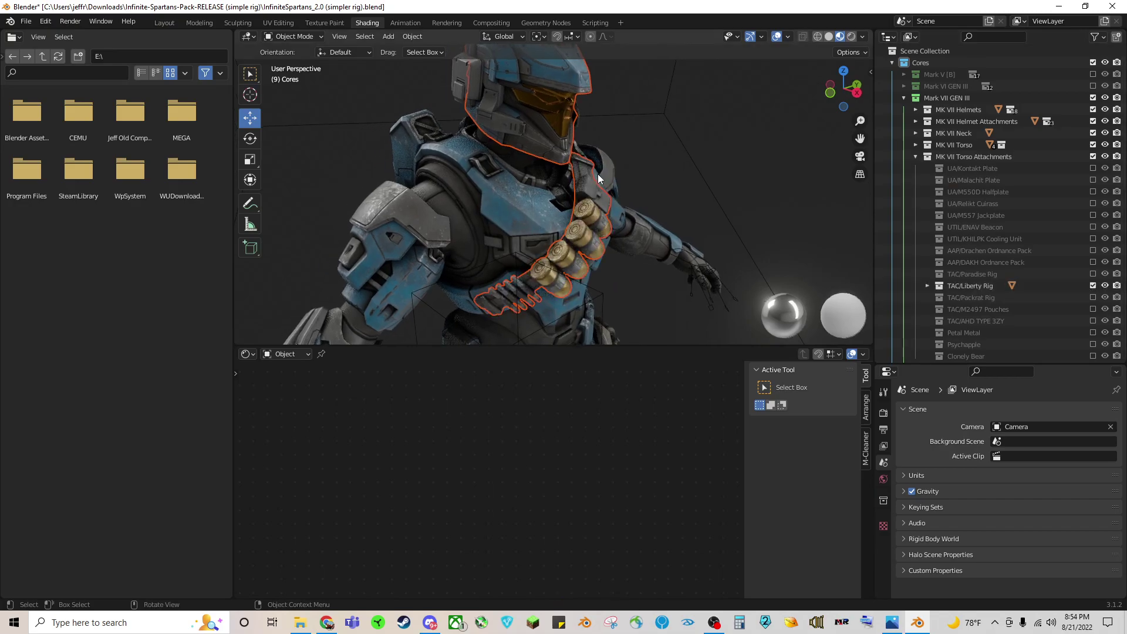
Select the Warmaster helmet and examine the shader group, image textures and metal nodes of its material.
middle_click_drag(587, 194, 618, 220)
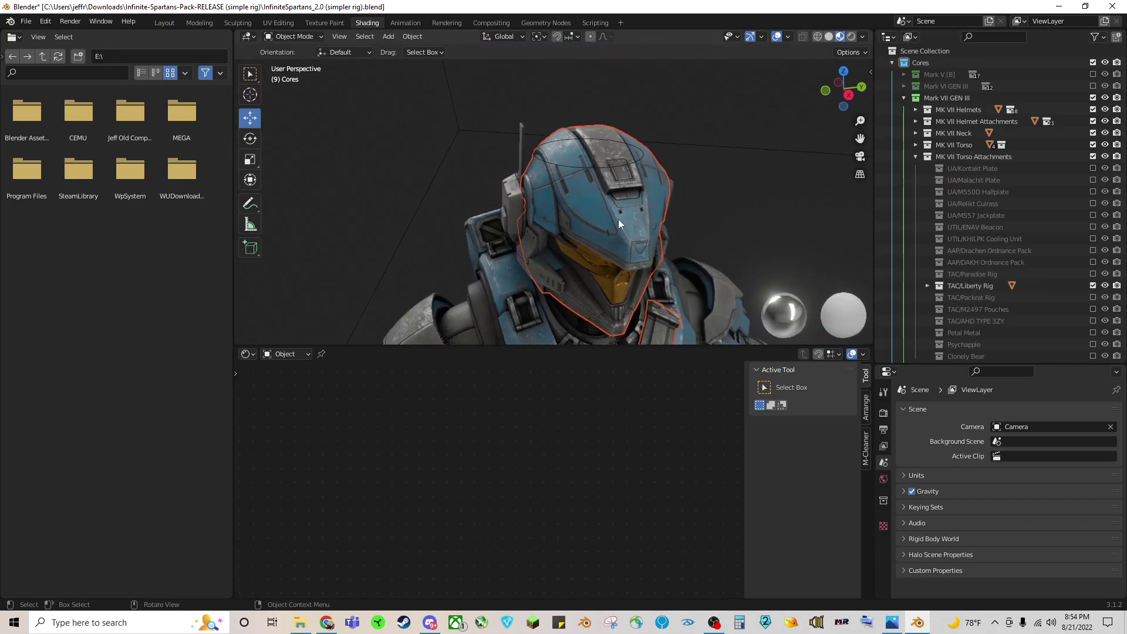
left_click(580, 213)
scroll(463, 460, "down", 11)
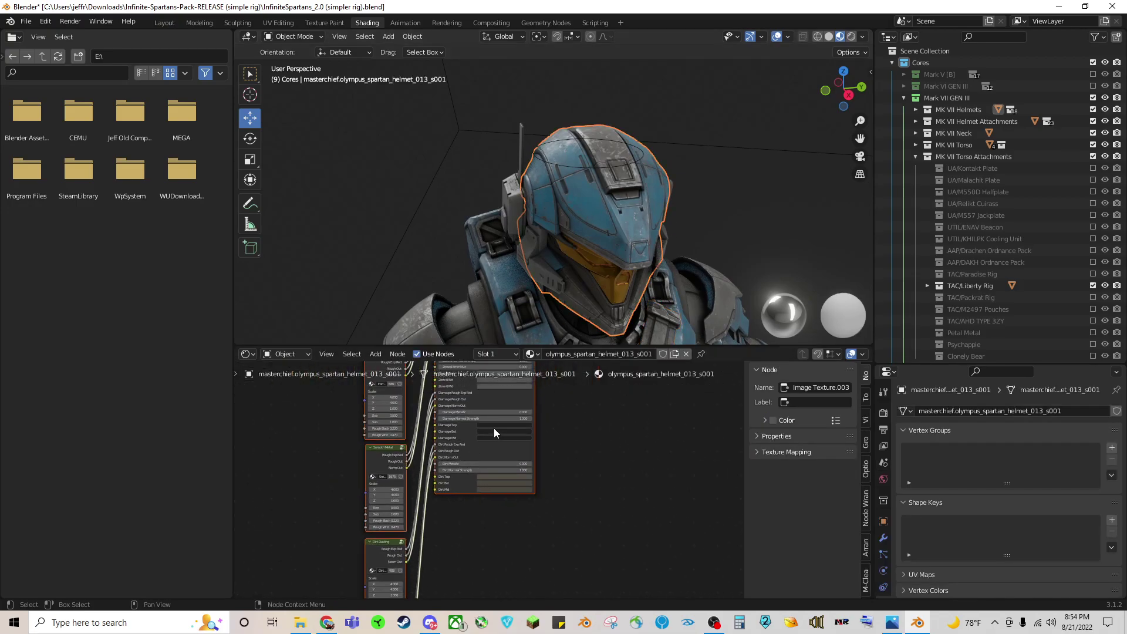
middle_click_drag(494, 428, 572, 465)
scroll(572, 464, "down", 2)
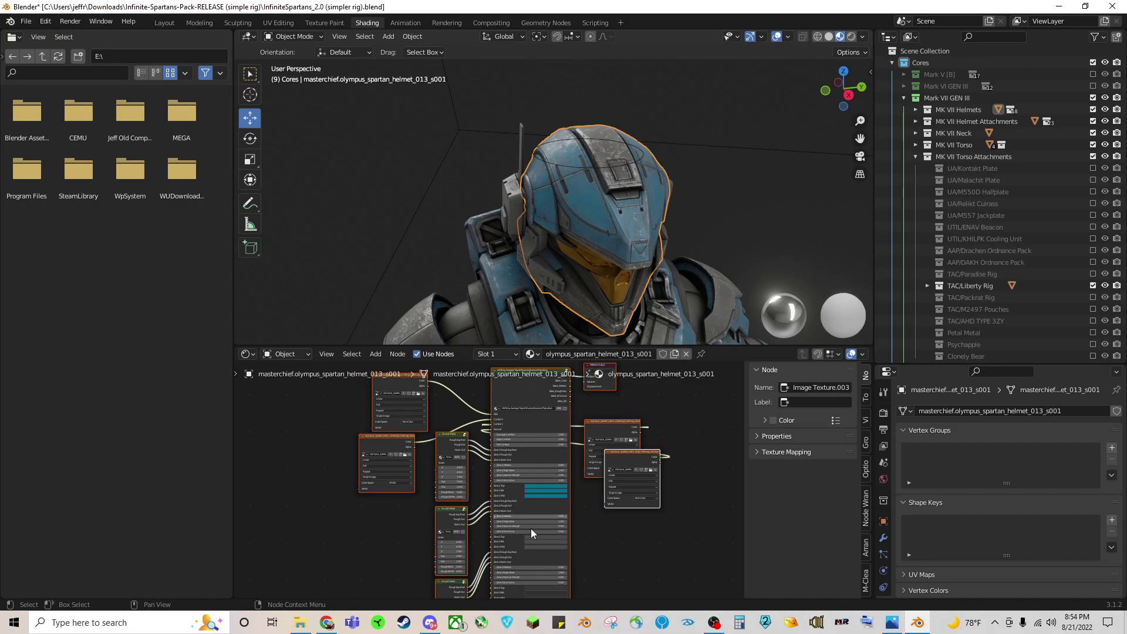
scroll(541, 495, "up", 1)
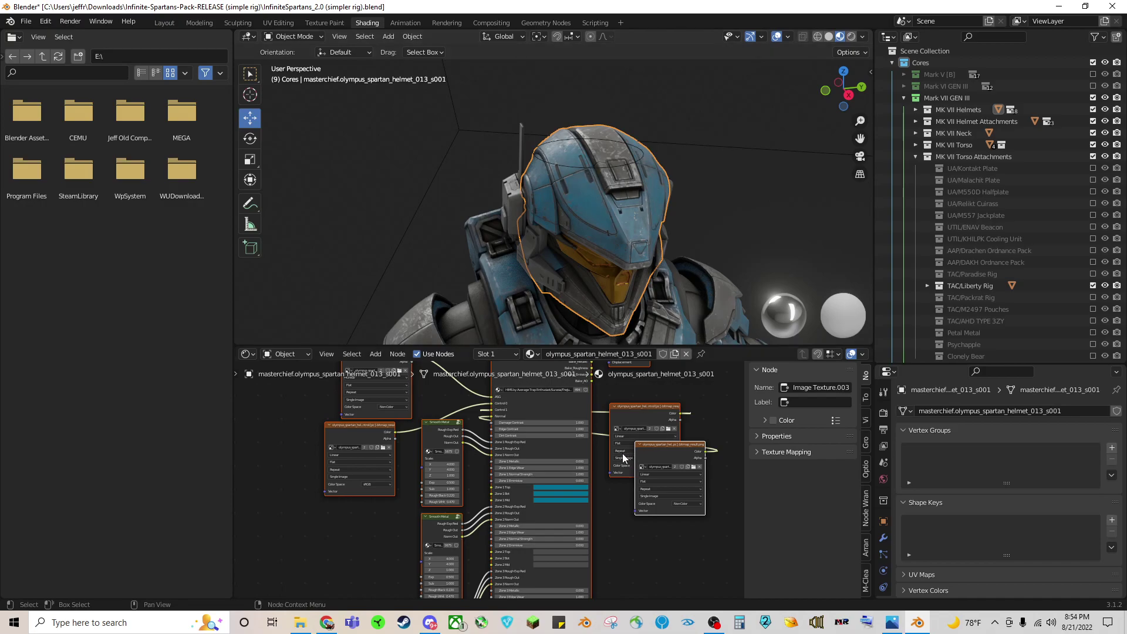
scroll(483, 493, "down", 3)
scroll(456, 500, "up", 7)
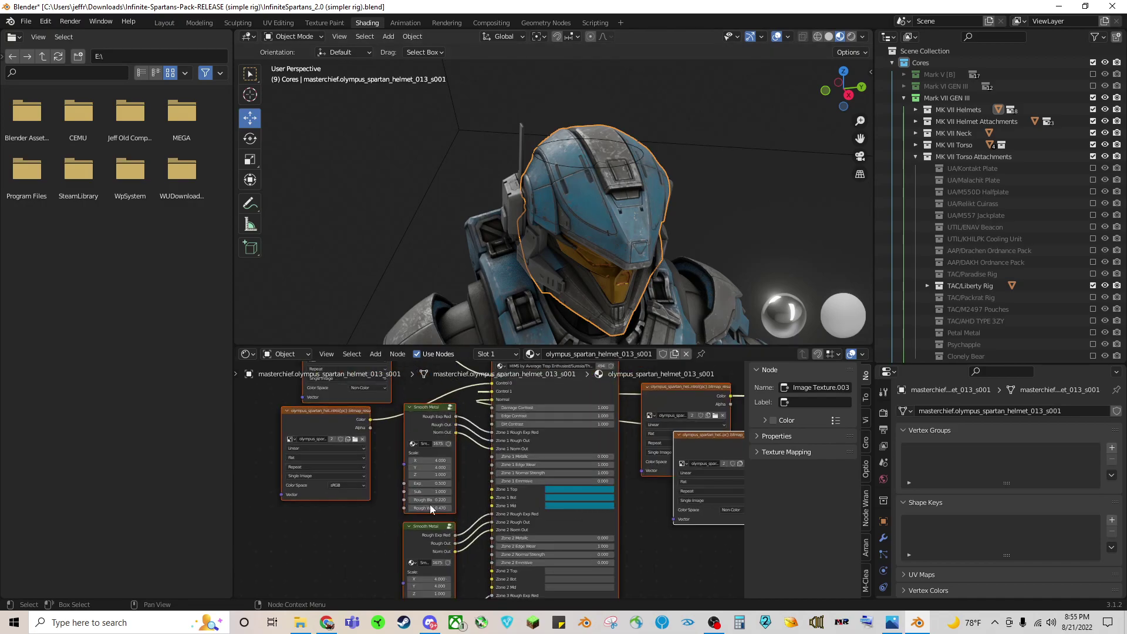
Add an Image Texture node in the empty area beside the Warmaster helmet material's existing nodes.
middle_click_drag(430, 505, 574, 450)
scroll(492, 479, "down", 3)
left_click(375, 354)
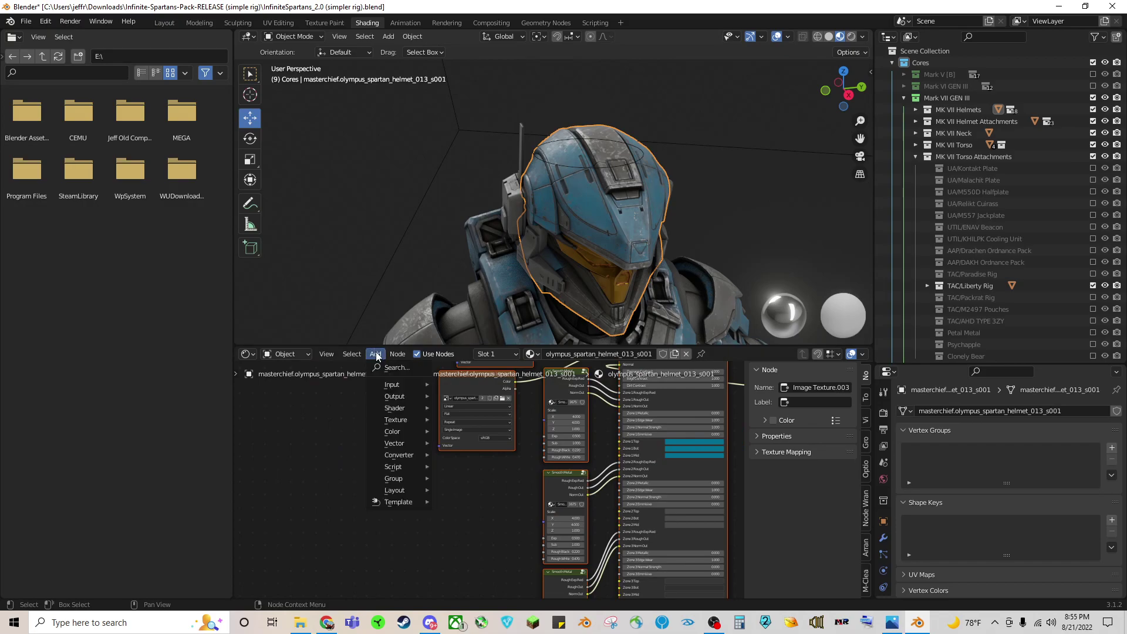
mouse_move(403, 418)
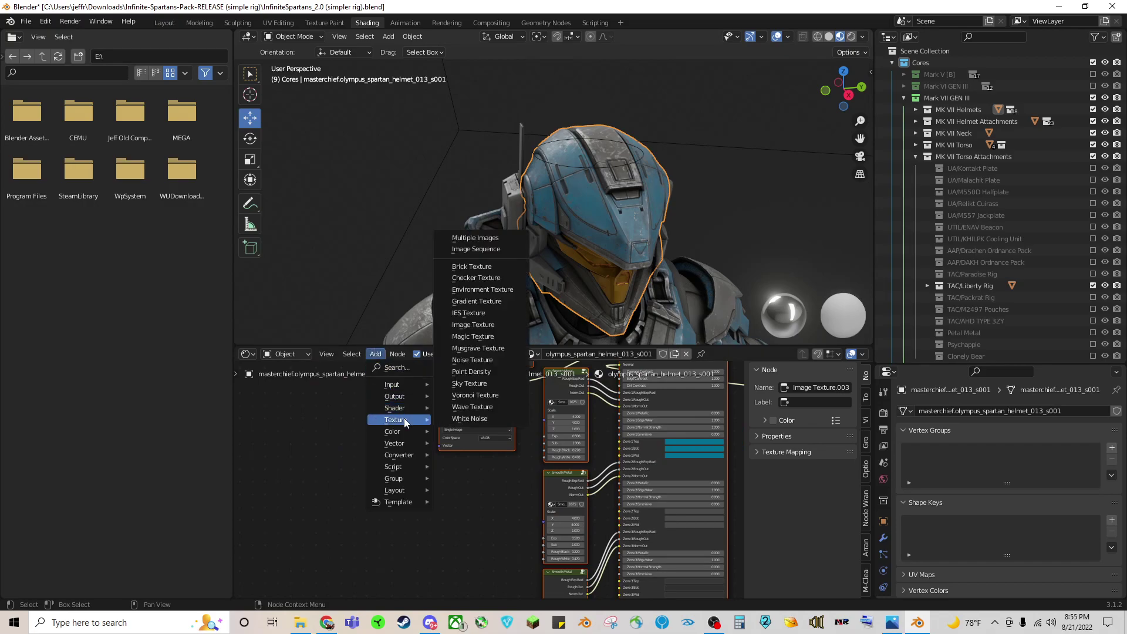
left_click(473, 324)
left_click(286, 468)
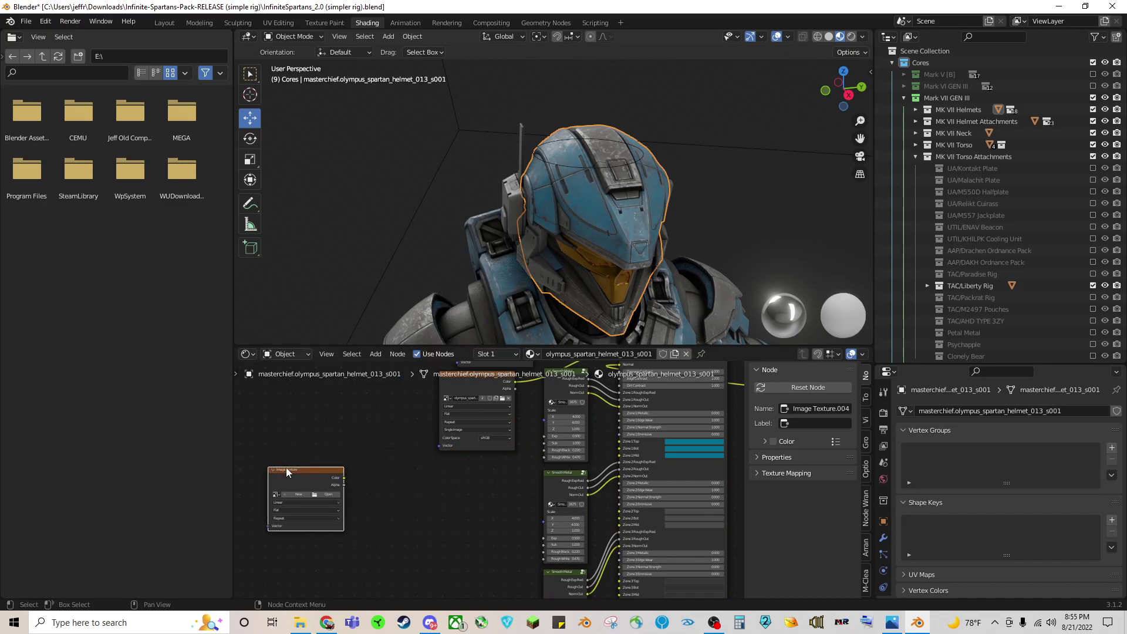
scroll(285, 481, "up", 3)
Load camo1.jpg from the Downloads folder into the new Image Texture node.
middle_click_drag(285, 481, 510, 442)
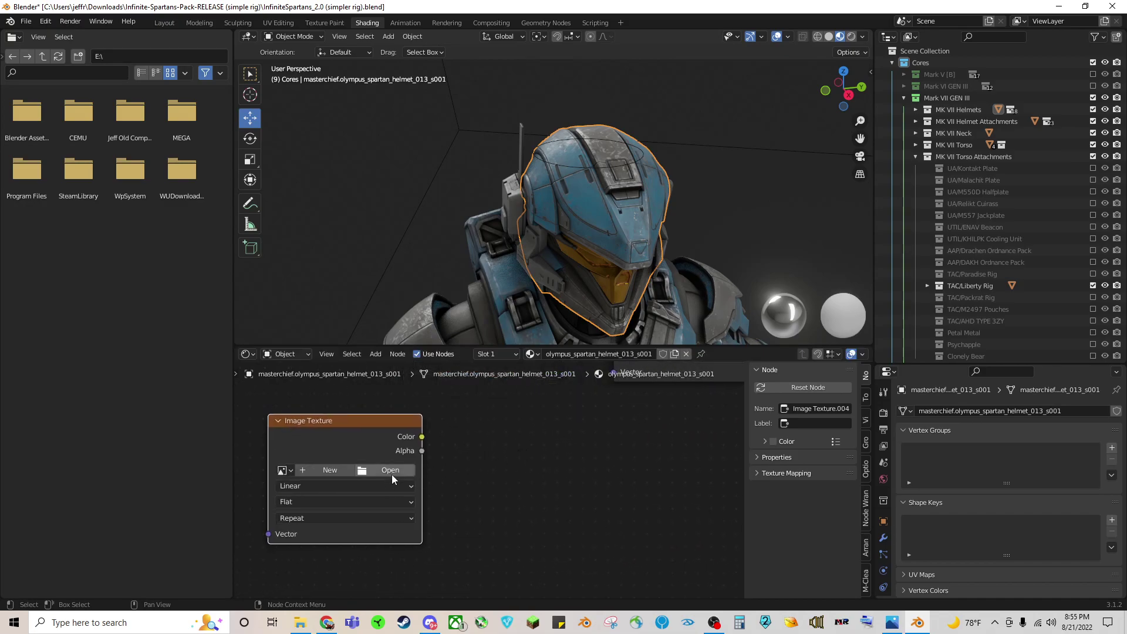
left_click(389, 472)
left_click(296, 327)
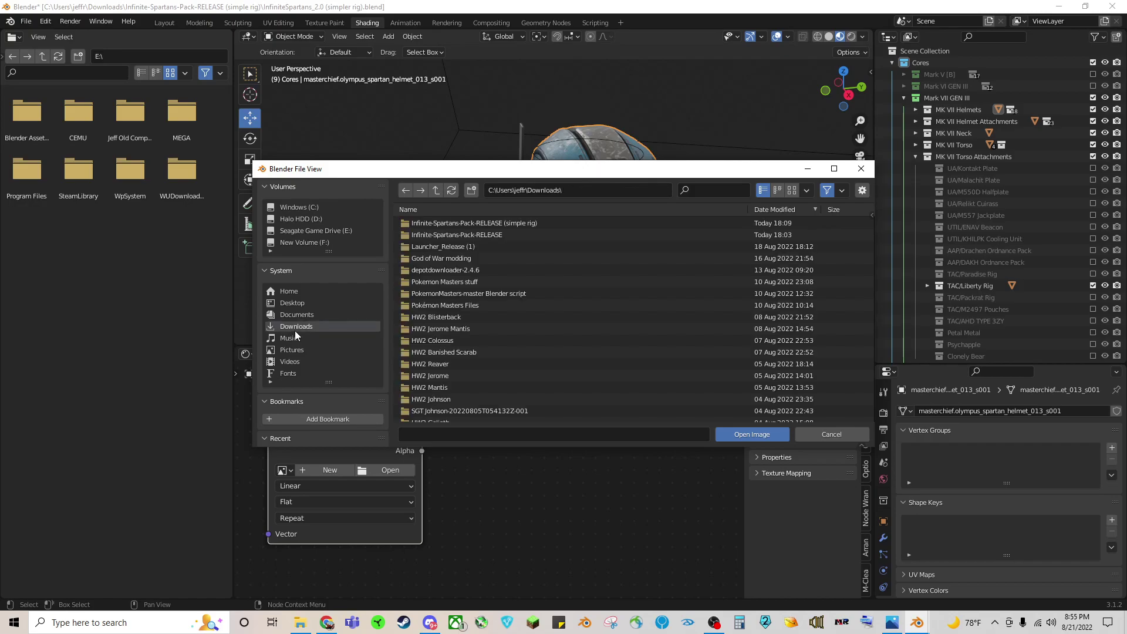
scroll(453, 291, "down", 10)
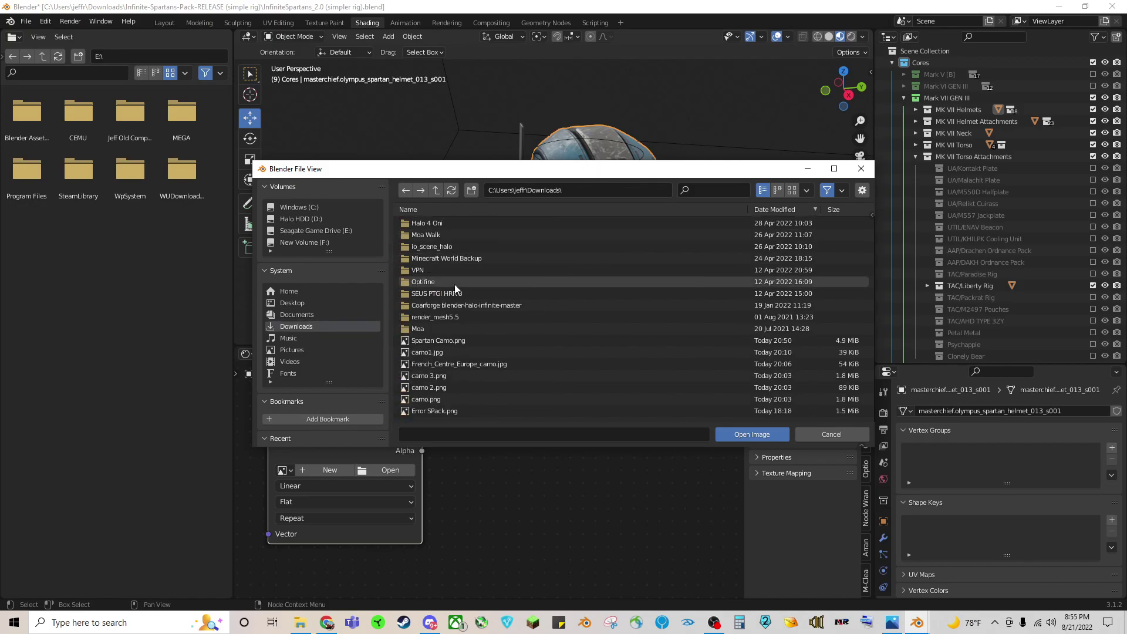
left_click(440, 354)
double_click(437, 353)
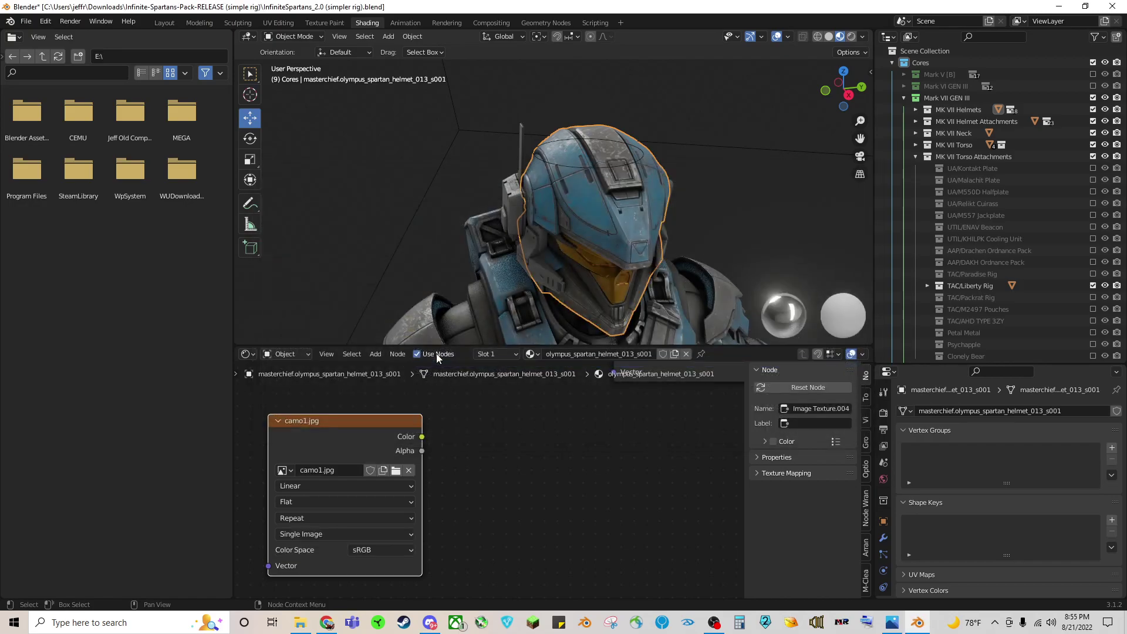
scroll(441, 467, "down", 3)
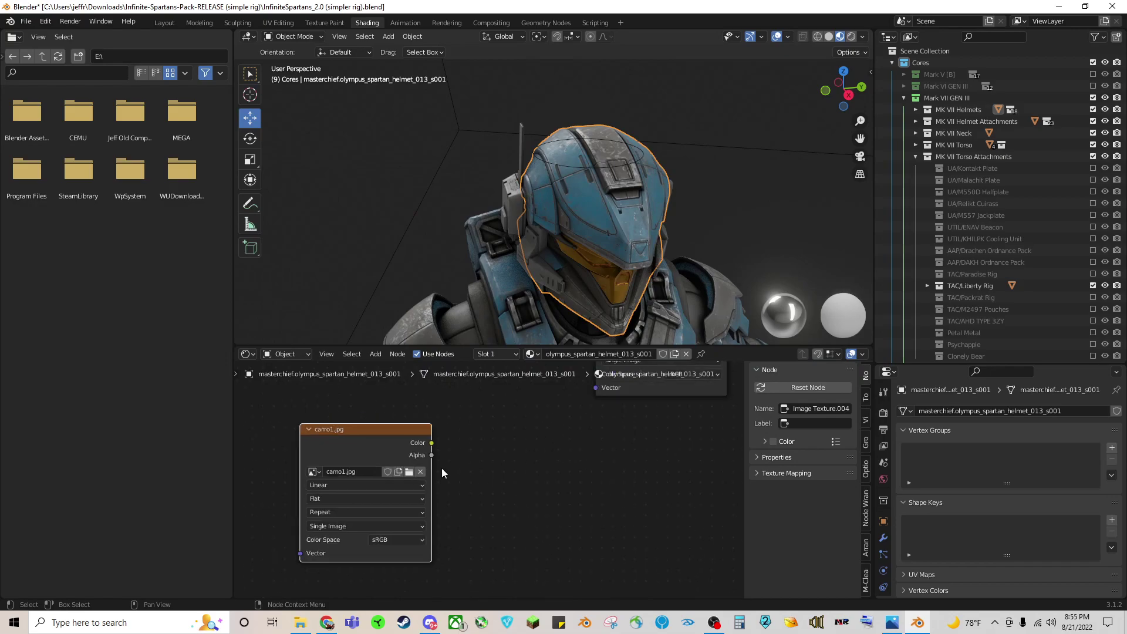
Switch to Chrome to view the grey camouflage pattern image, and return to Blender.
left_click_drag(397, 452, 346, 474)
left_click(327, 622)
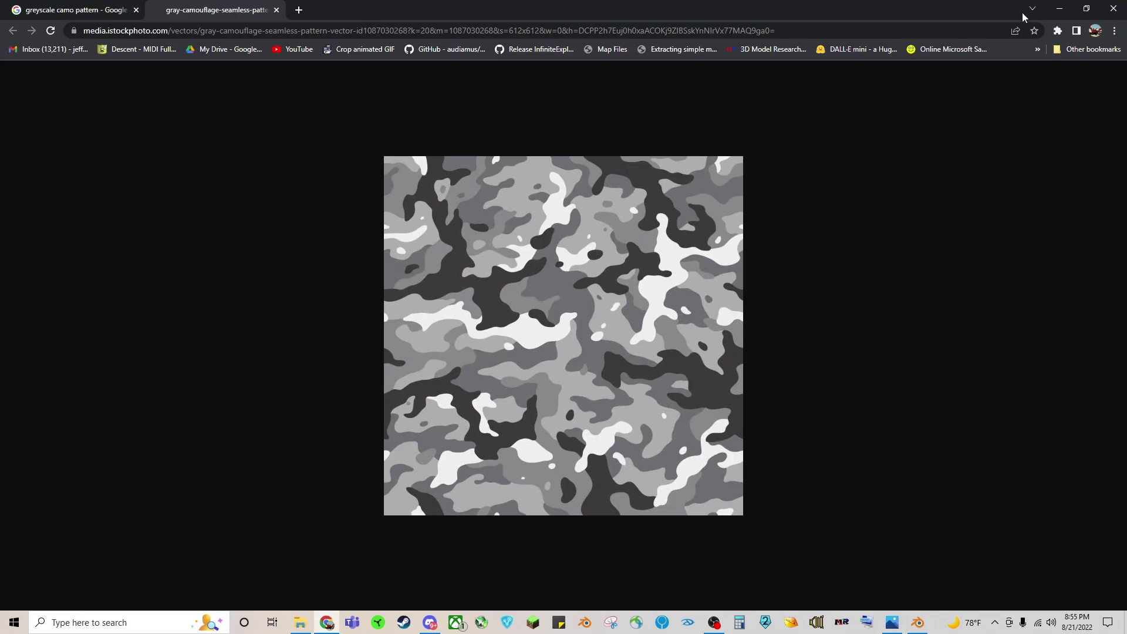
left_click(1059, 8)
Add a ColorRamp node beside the camo1.jpg texture and connect the texture's Color output to its Fac input.
left_click(376, 357)
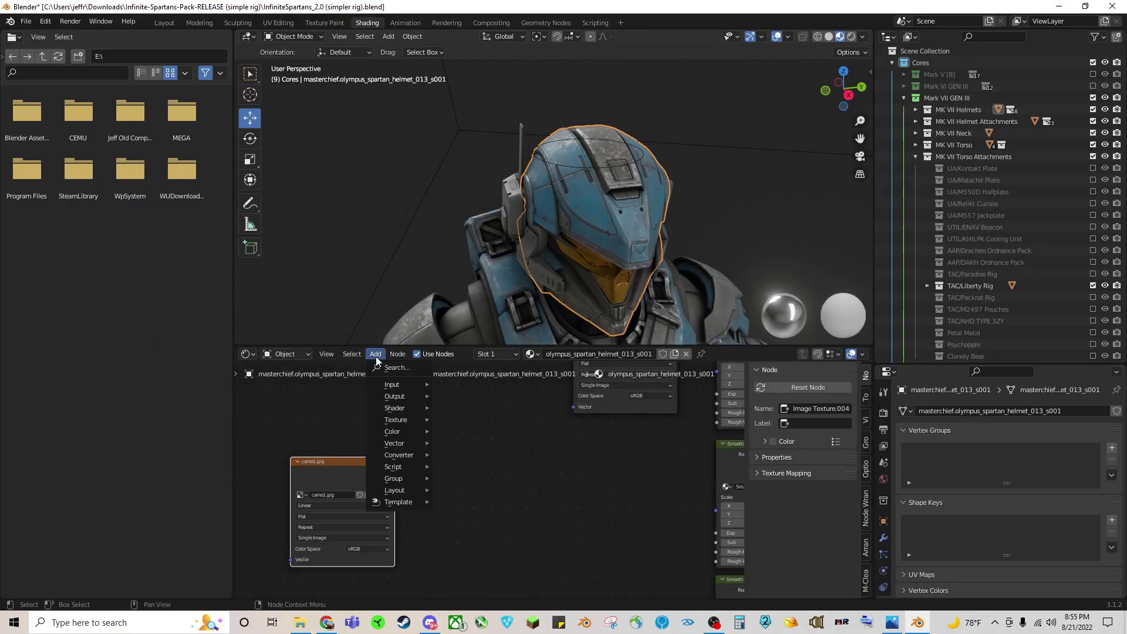
mouse_move(406, 456)
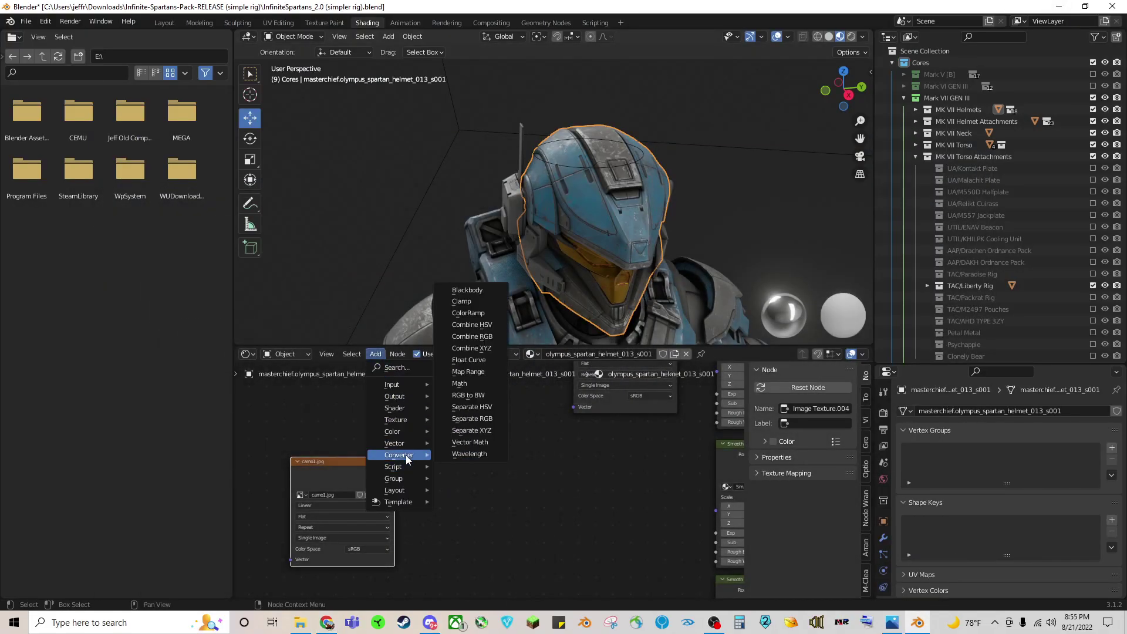
left_click(470, 313)
left_click(486, 467)
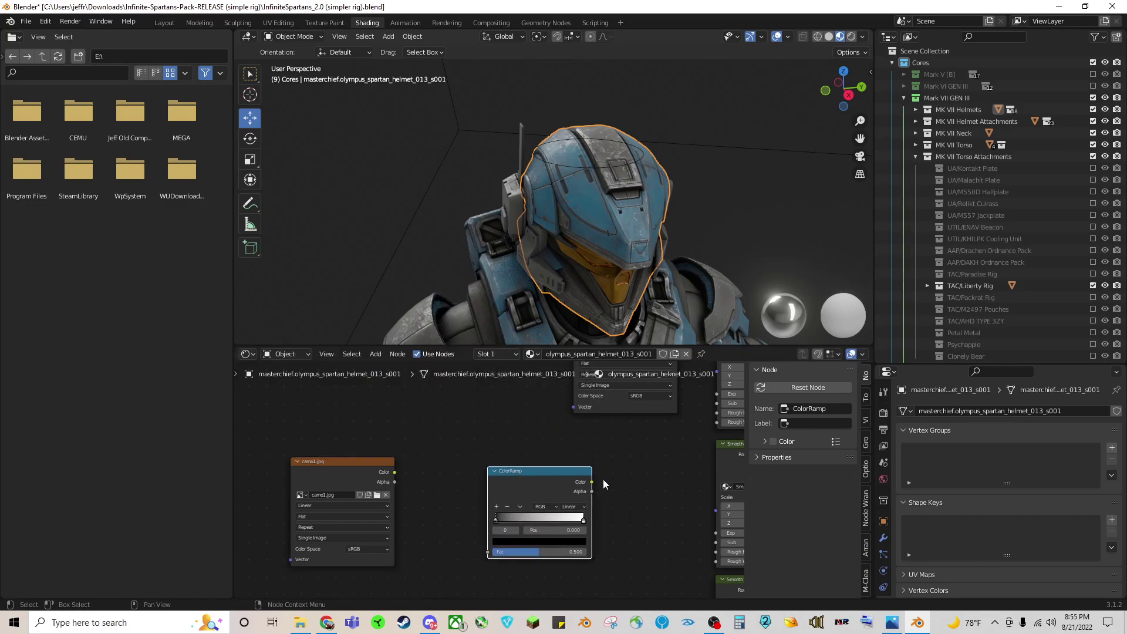
scroll(622, 479, "down", 2)
scroll(341, 460, "up", 3)
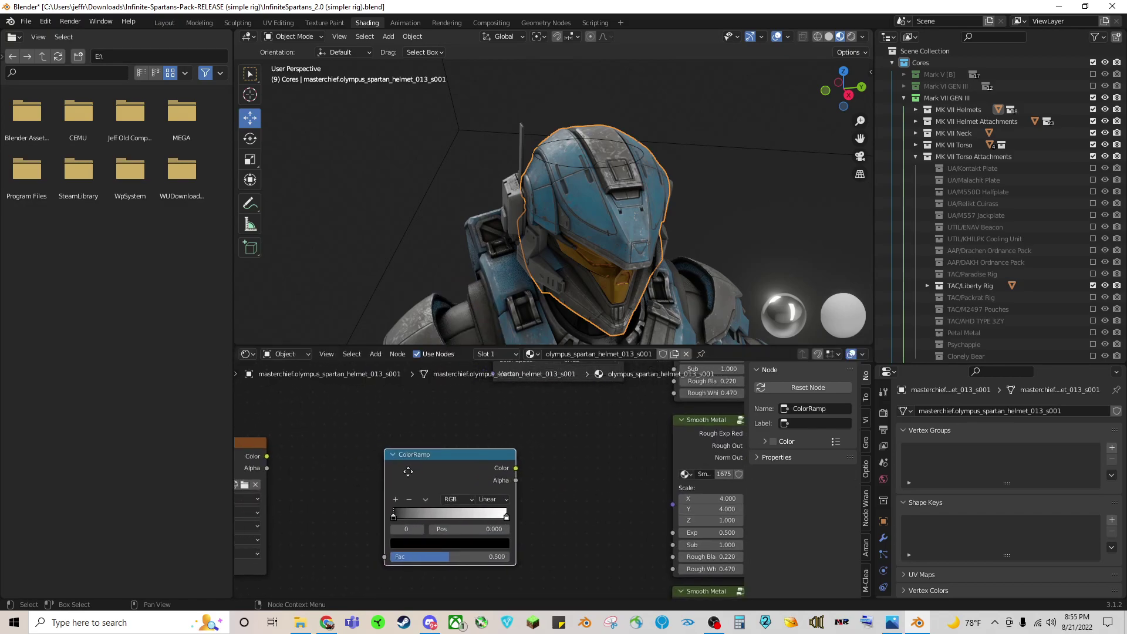
left_click_drag(342, 449, 460, 548)
middle_click_drag(645, 466, 484, 477)
Connect the ColorRamp's Color output to the Zone 1 Top, Zone 1 Bot and Zone 1 Mid inputs of the shader group.
scroll(510, 464, "down", 2)
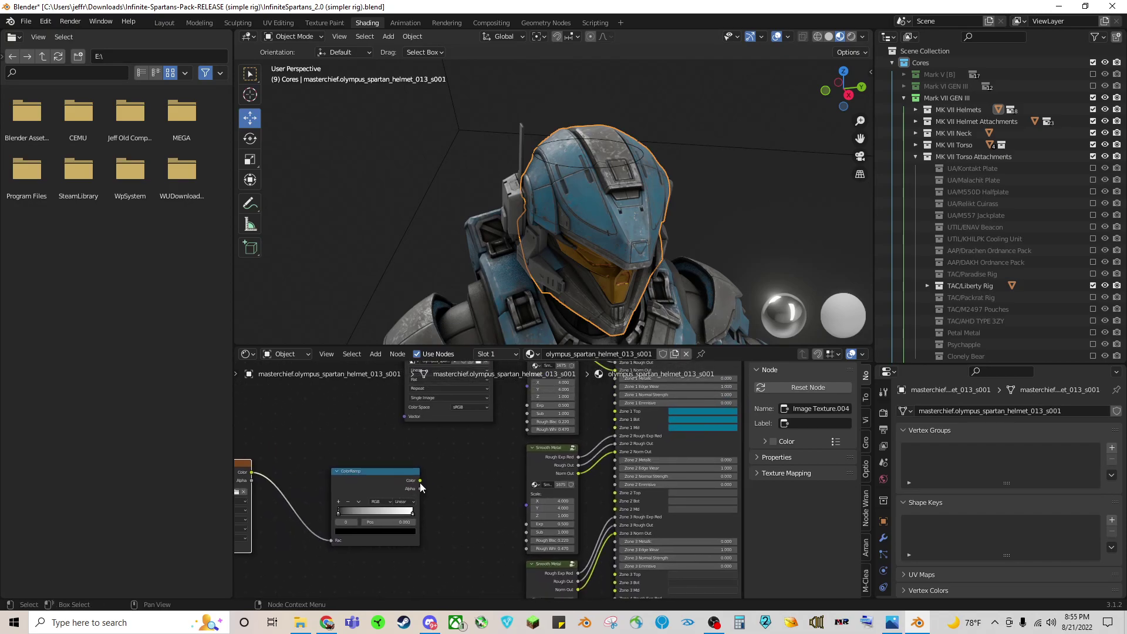
scroll(436, 466, "up", 2)
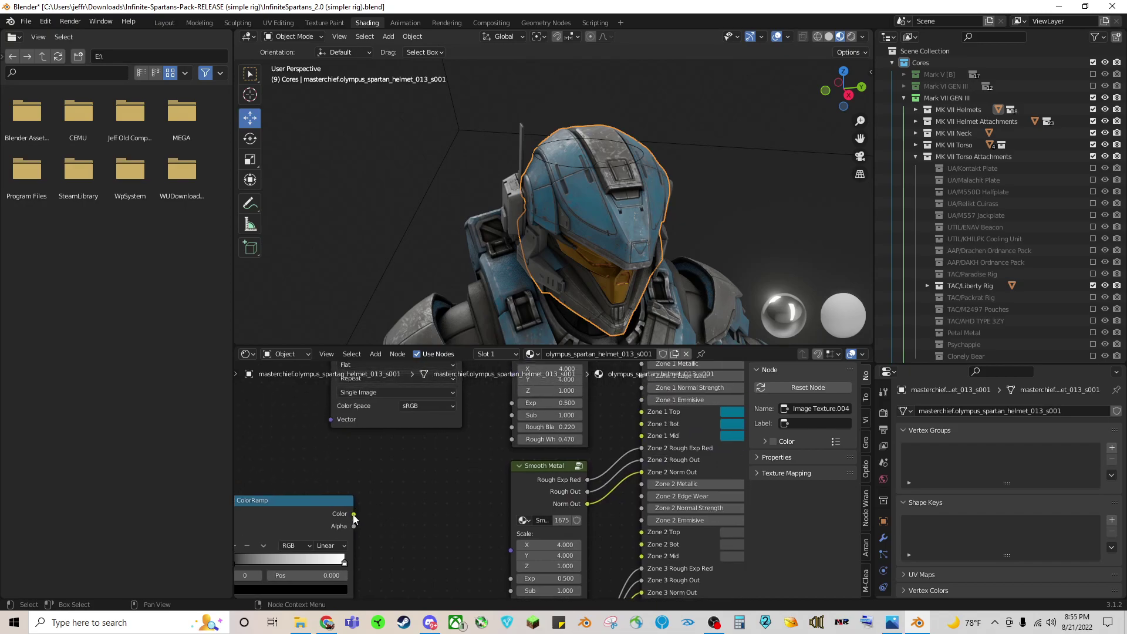
left_click_drag(354, 514, 642, 411)
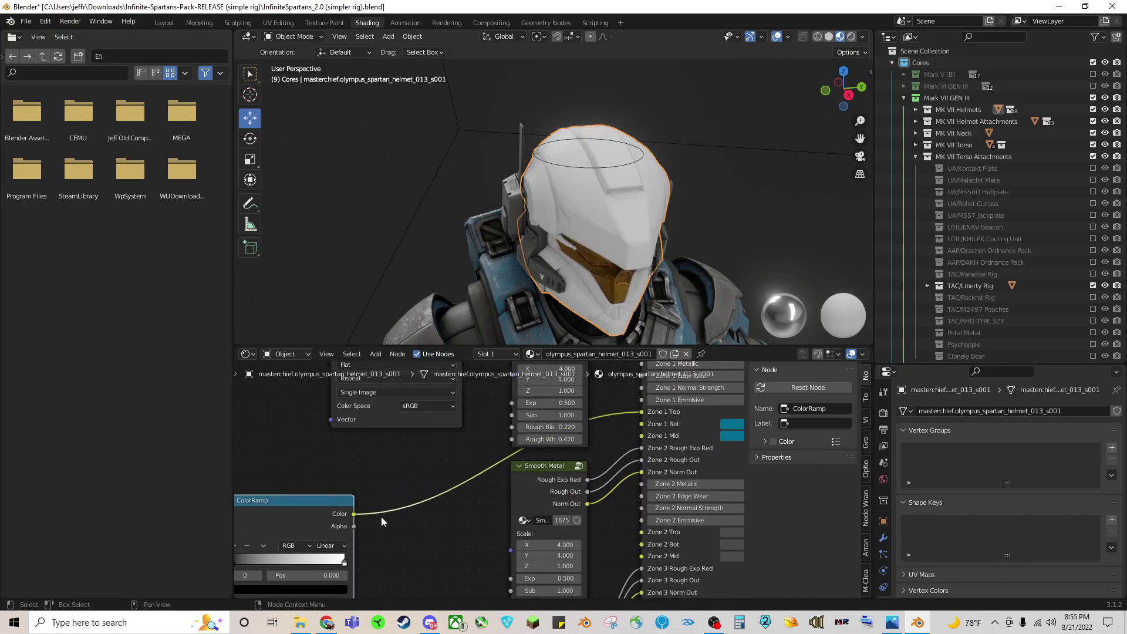
left_click_drag(354, 515, 642, 423)
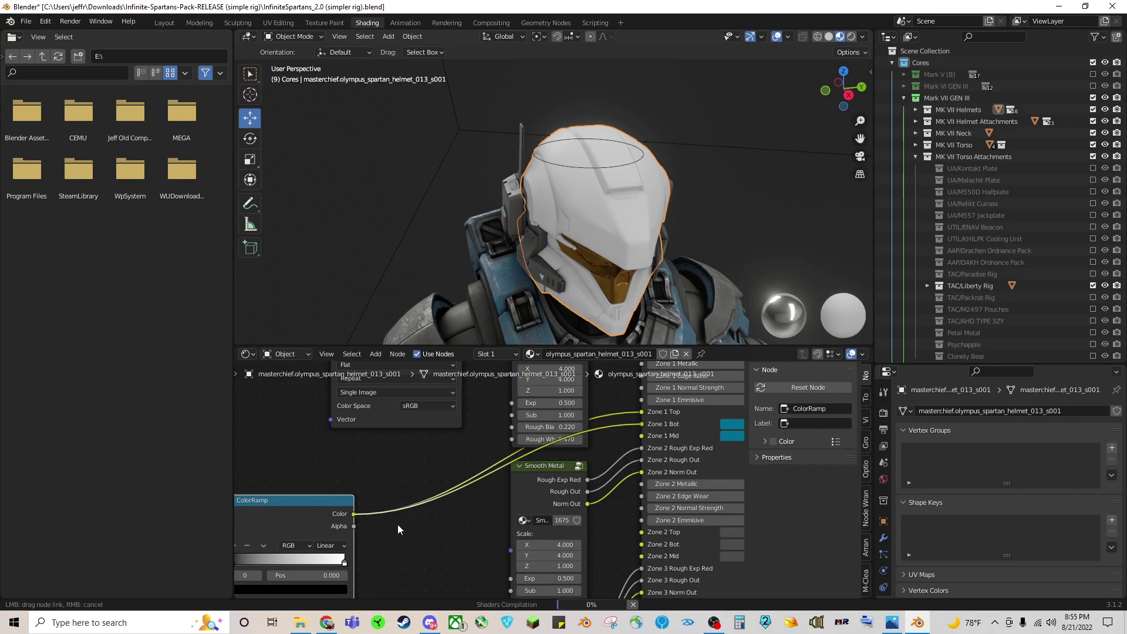
left_click_drag(354, 514, 642, 436)
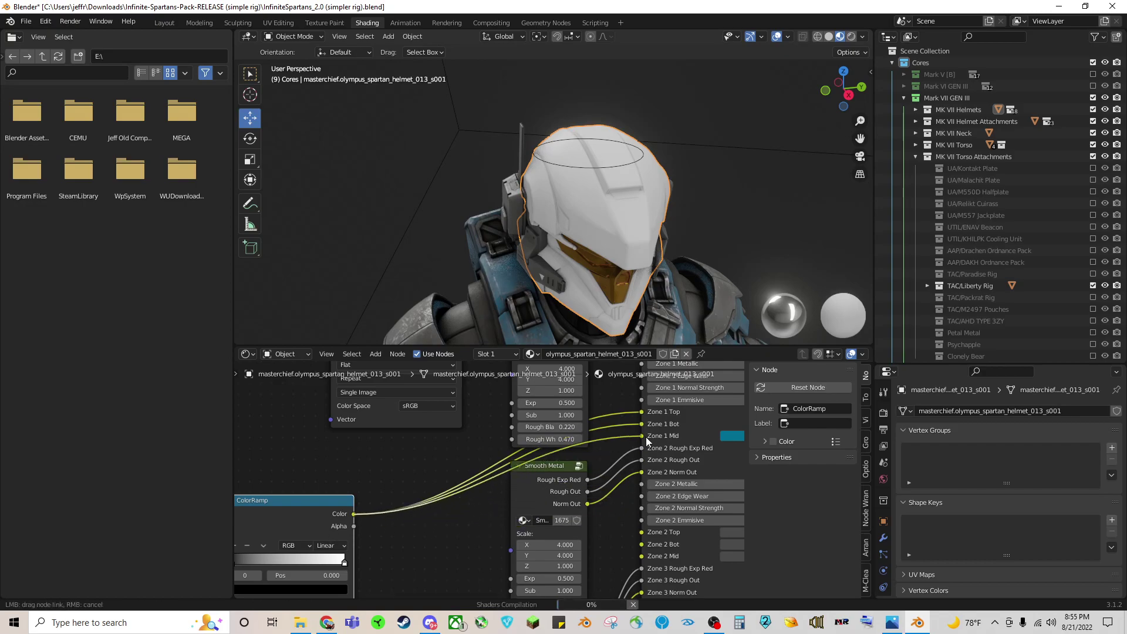
Examine the camo pattern on the helmet and its node connections, and compare it with the source image in Chrome.
scroll(497, 470, "down", 2)
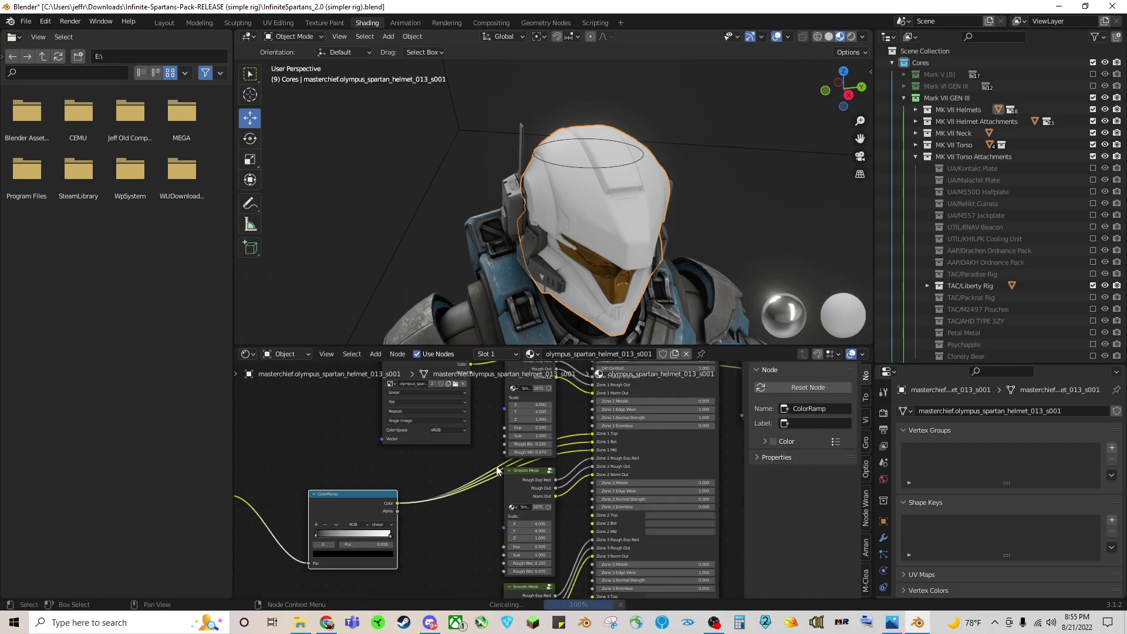
scroll(537, 432, "down", 1)
middle_click_drag(584, 206, 617, 264)
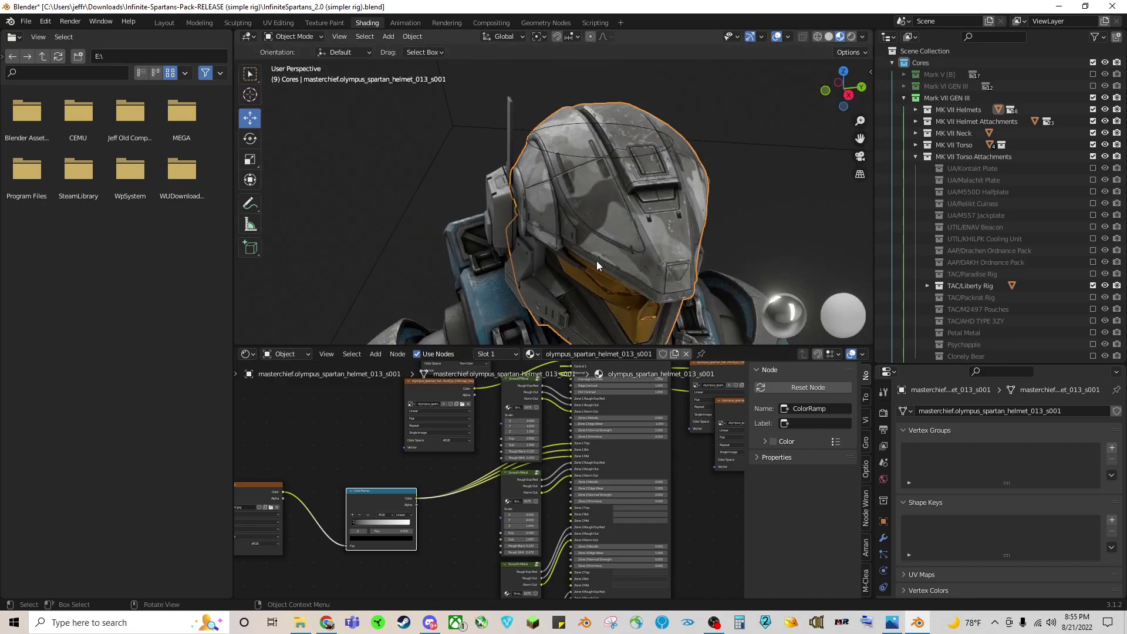
middle_click_drag(390, 488, 423, 450)
scroll(446, 449, "up", 1)
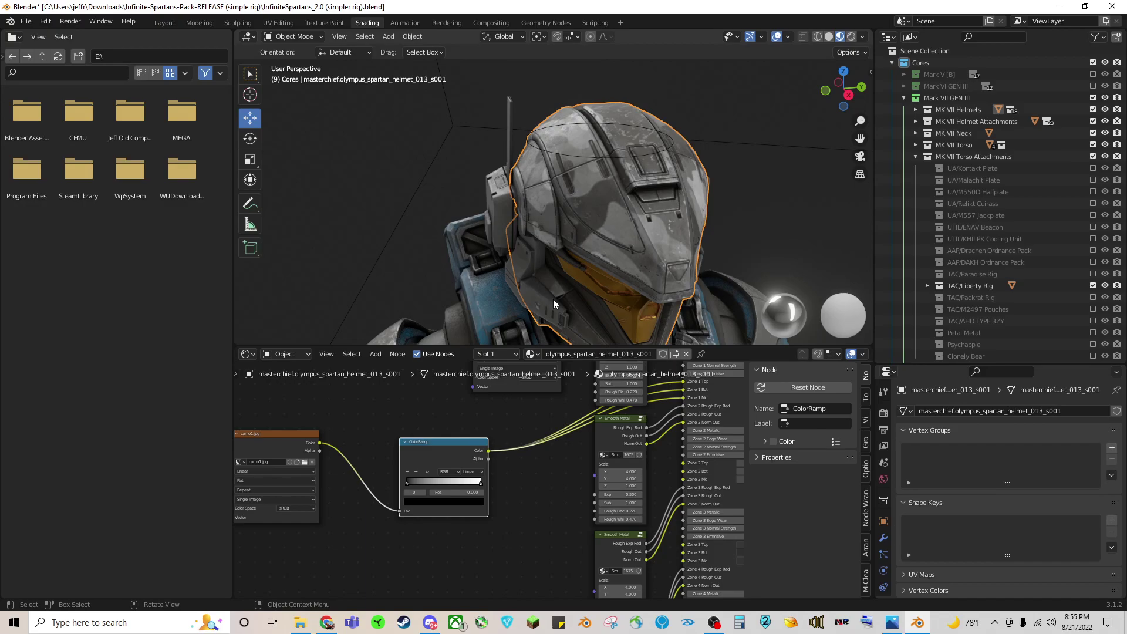
scroll(410, 475, "up", 2)
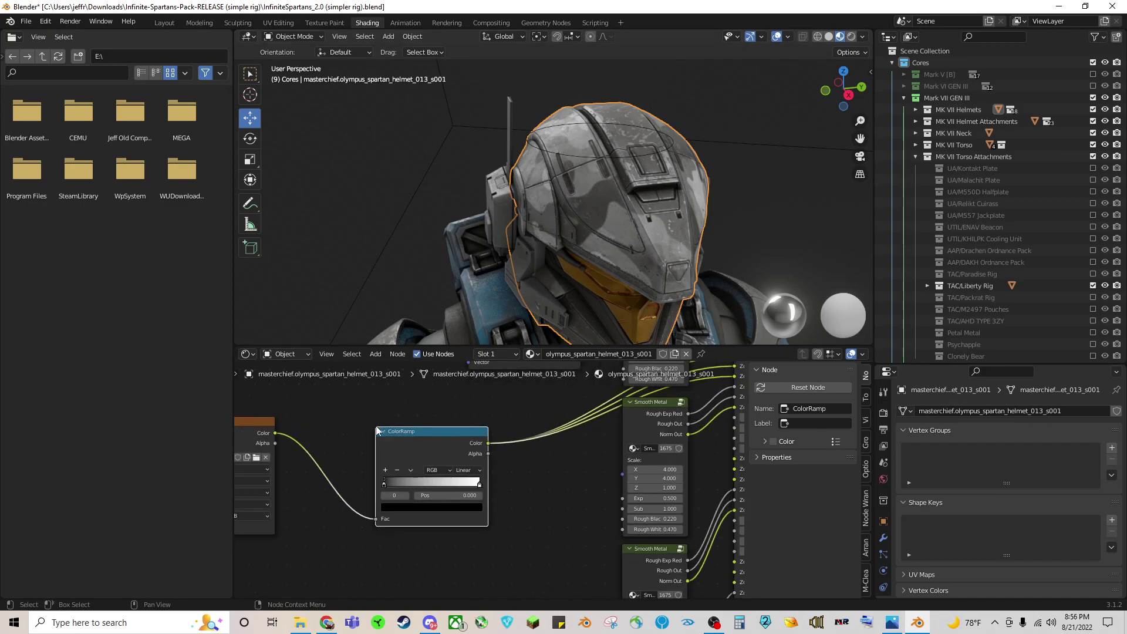
left_click(327, 622)
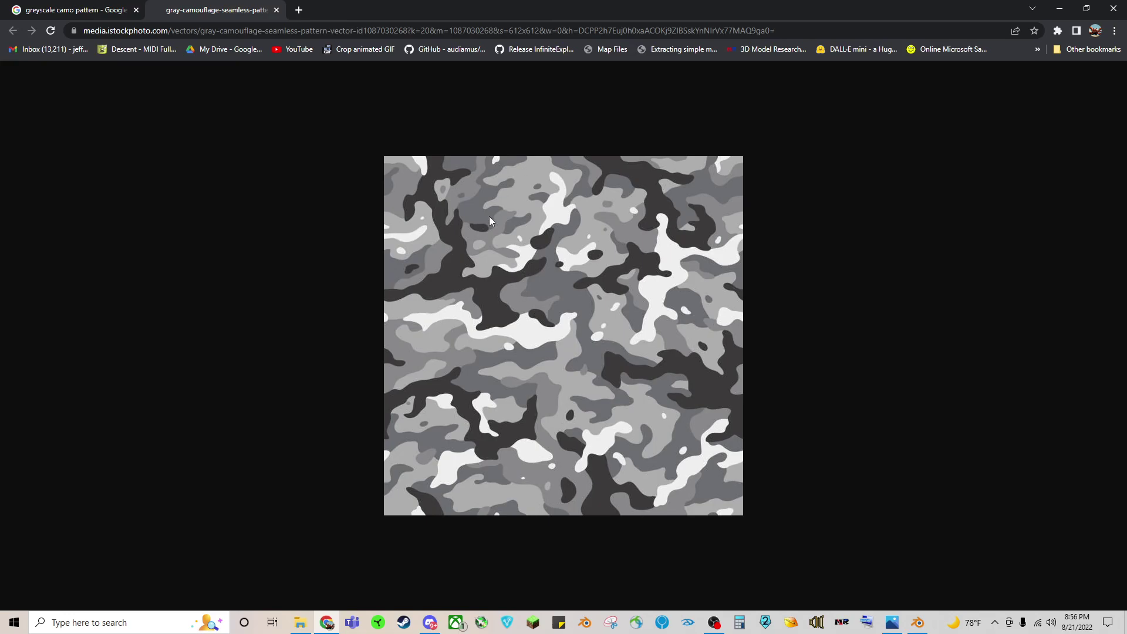
left_click(1060, 8)
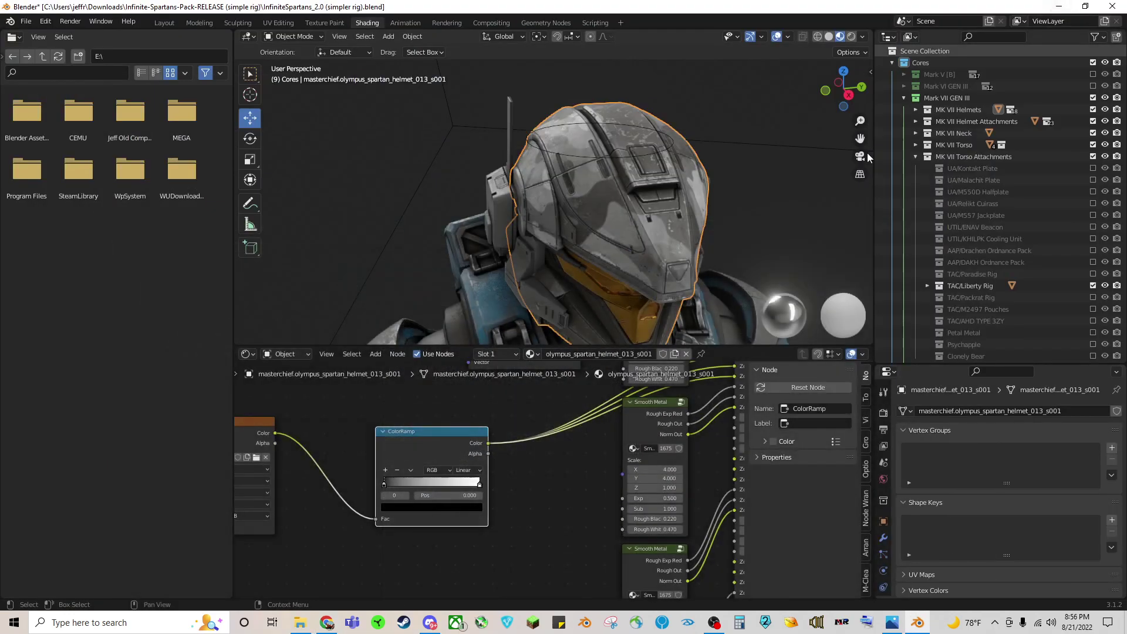
Add two stops to the ColorRamp and move the three stops after black to about 0.08, 0.164 and 0.236.
left_click(386, 470)
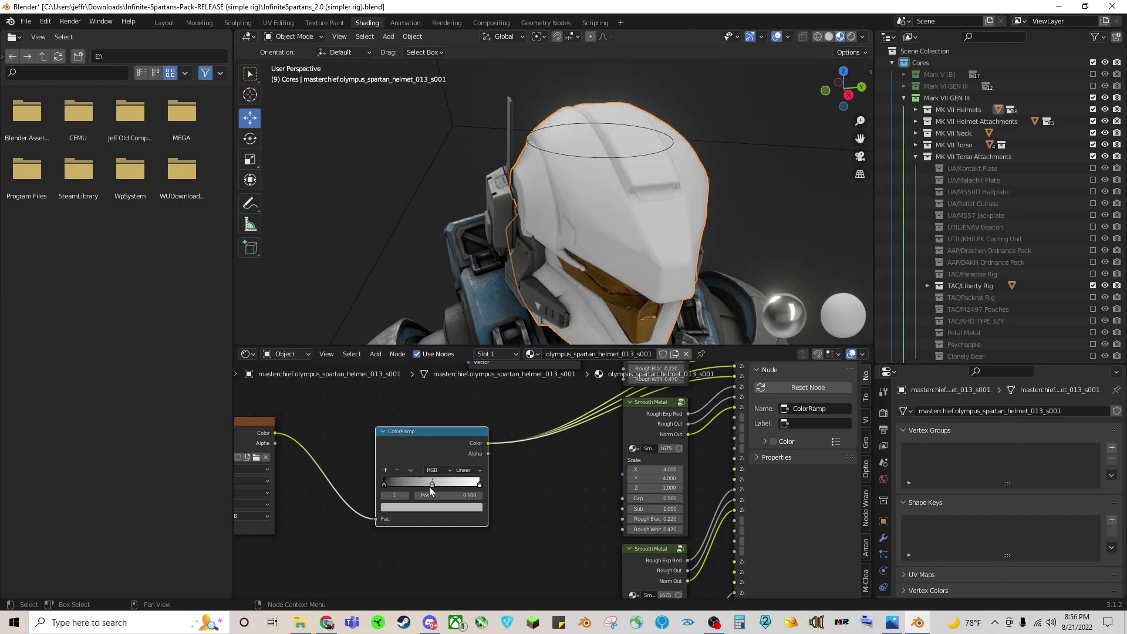
left_click_drag(432, 485, 397, 489)
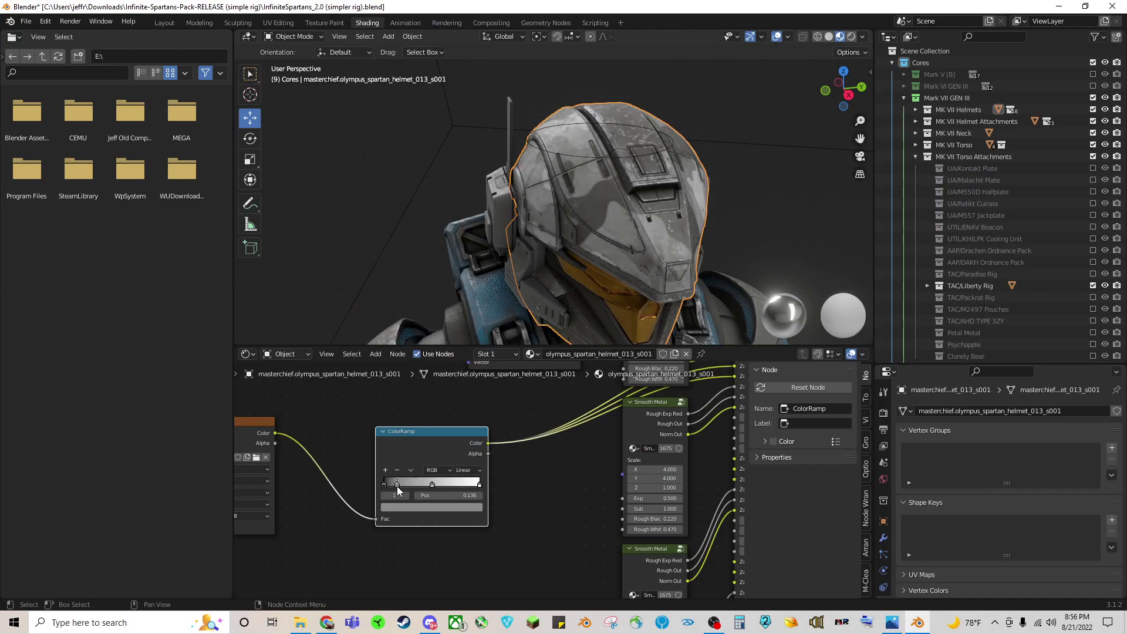
left_click(432, 485)
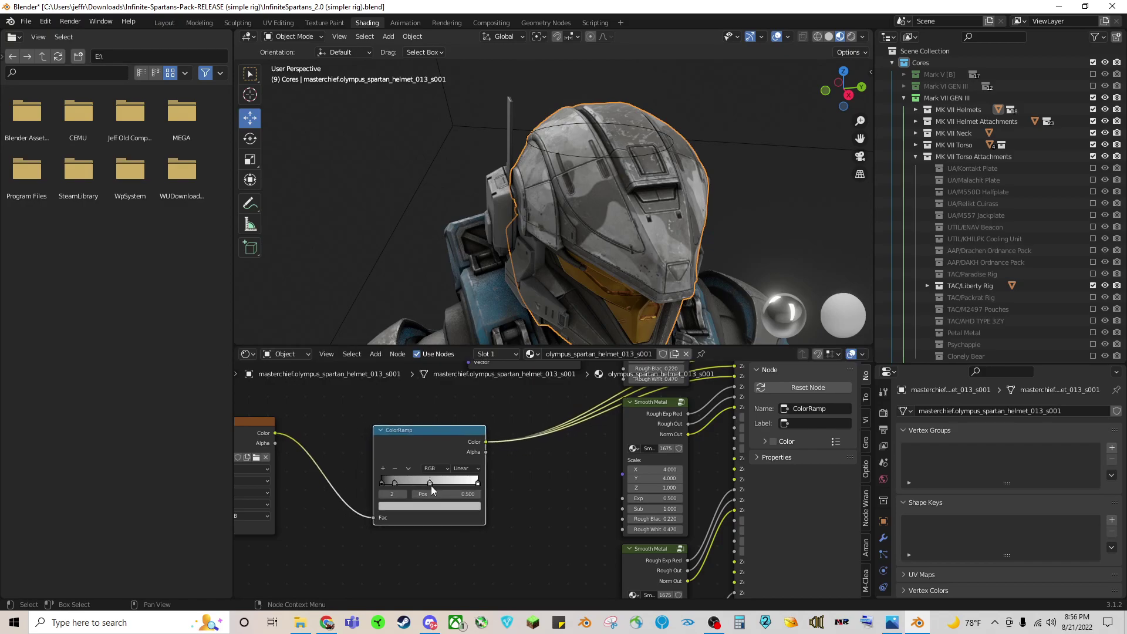
left_click_drag(406, 484, 399, 484)
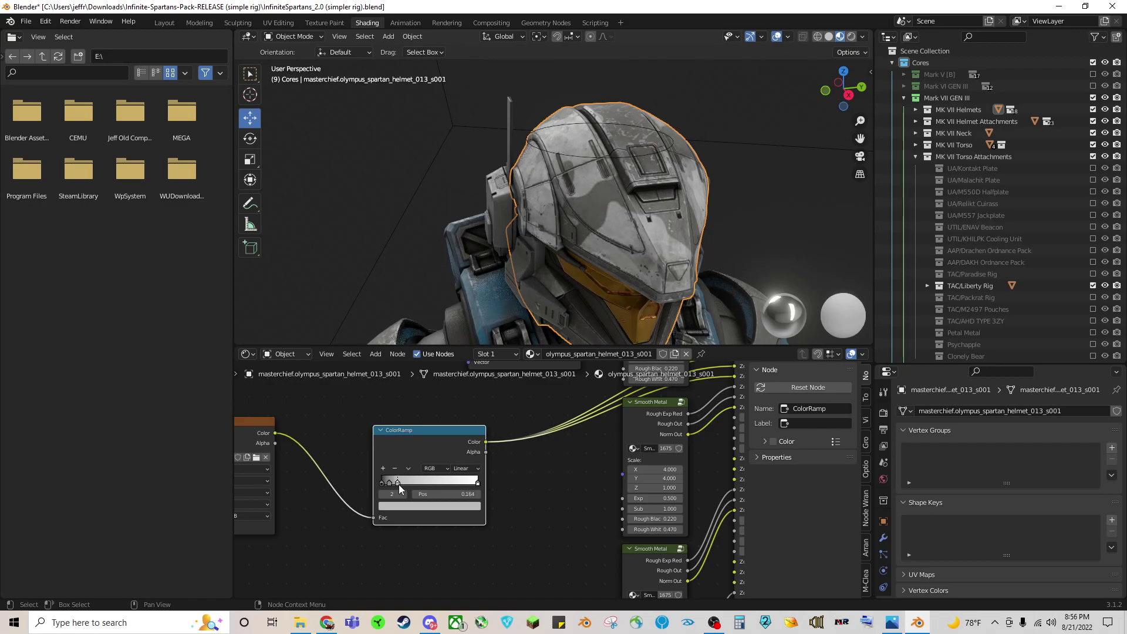
left_click(477, 484)
left_click_drag(436, 489, 400, 487)
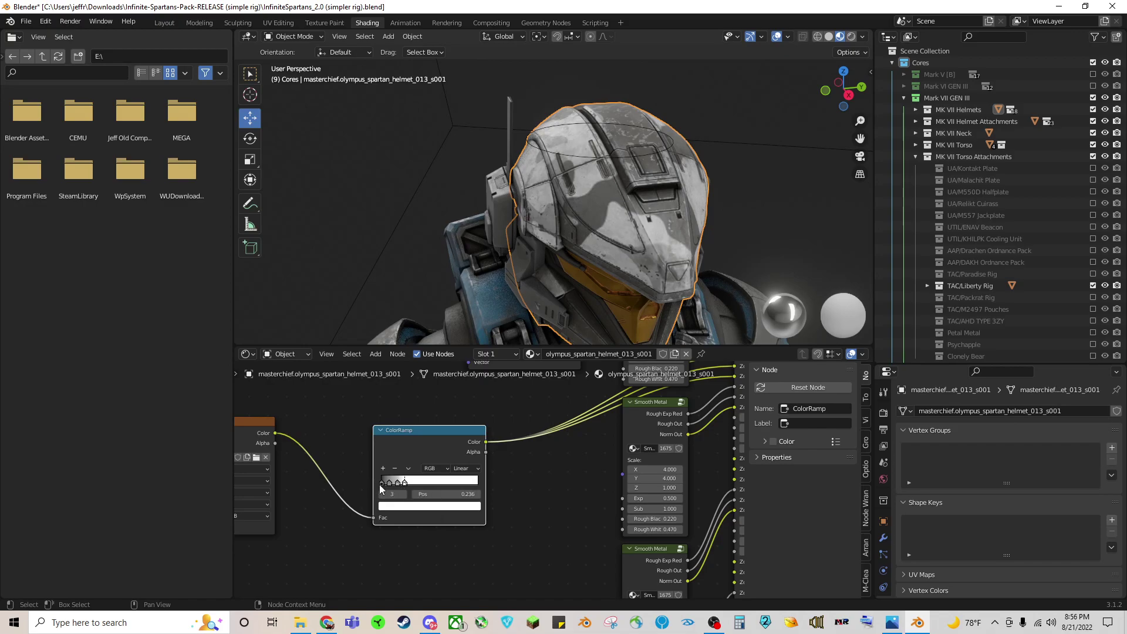
Set the color of the ColorRamp's first stop, at position 0, to bright red.
left_click(381, 483)
left_click(397, 509)
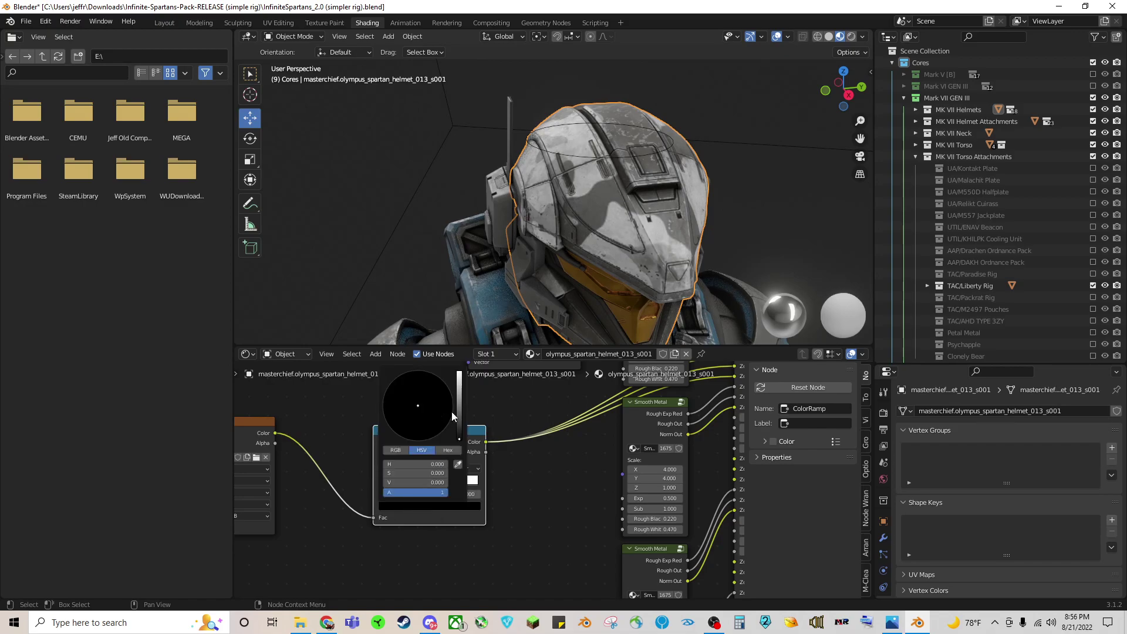
left_click_drag(459, 415, 459, 371)
left_click_drag(419, 405, 416, 440)
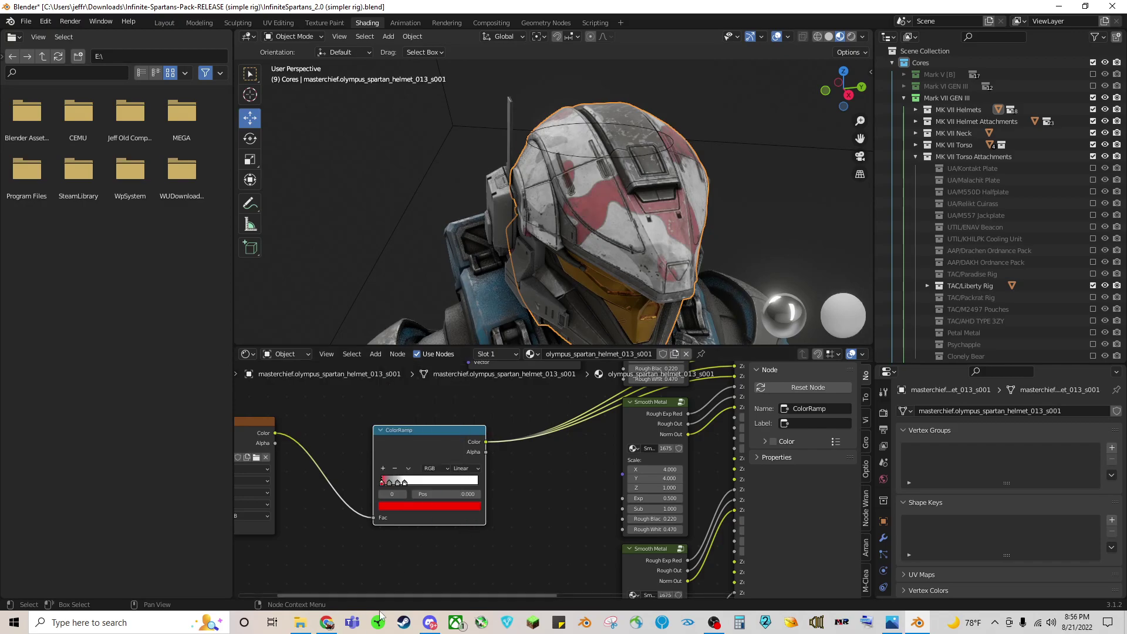
left_click(326, 623)
left_click(326, 623)
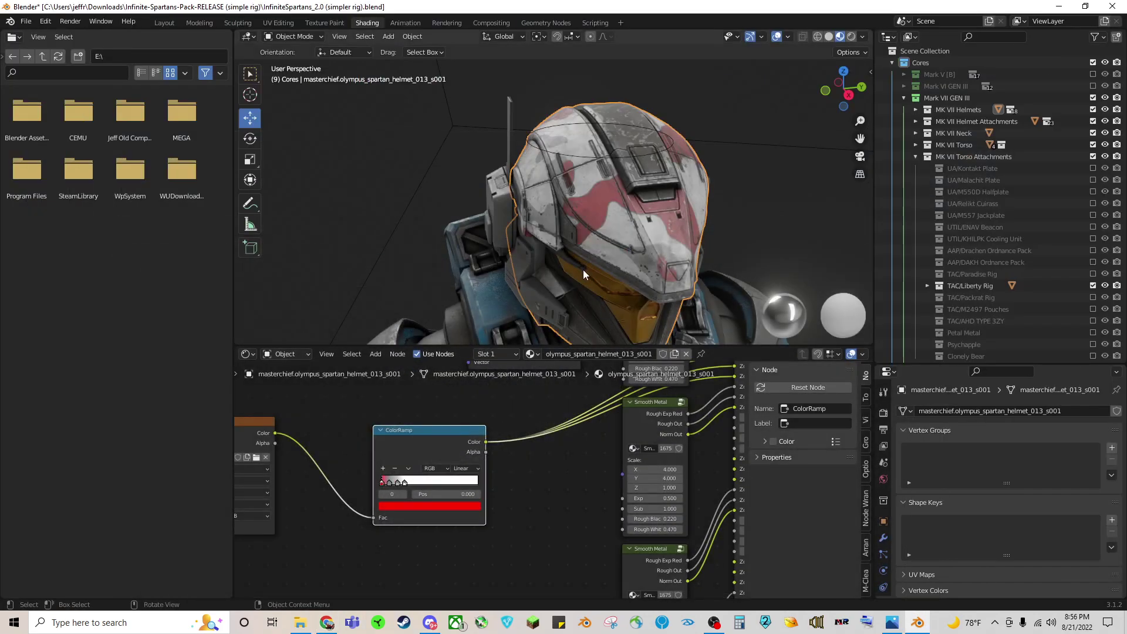
Set the ColorRamp's second stop to orange with hue 0.073, saturation 1 and value 1, and move it to position 0.245.
left_click(389, 485)
left_click(399, 505)
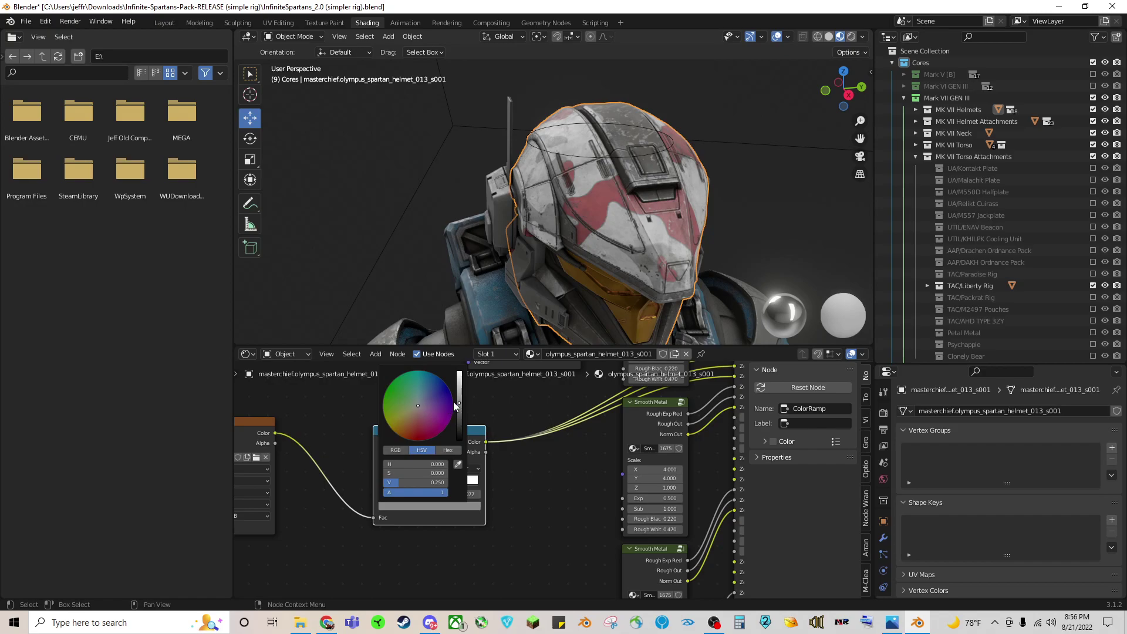
left_click_drag(459, 403, 459, 371)
mouse_move(419, 409)
left_mouse_down()
mouse_move(450, 390)
mouse_move(386, 388)
mouse_move(410, 439)
mouse_move(395, 433)
left_mouse_up()
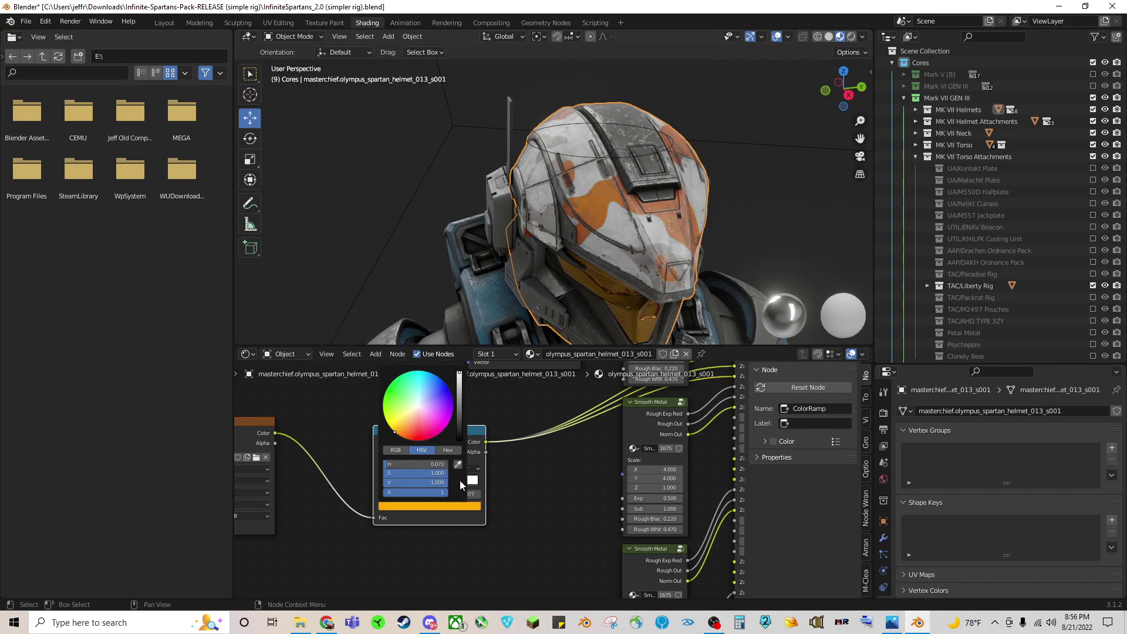
mouse_move(403, 488)
left_mouse_down()
mouse_move(424, 484)
mouse_move(400, 487)
left_mouse_up()
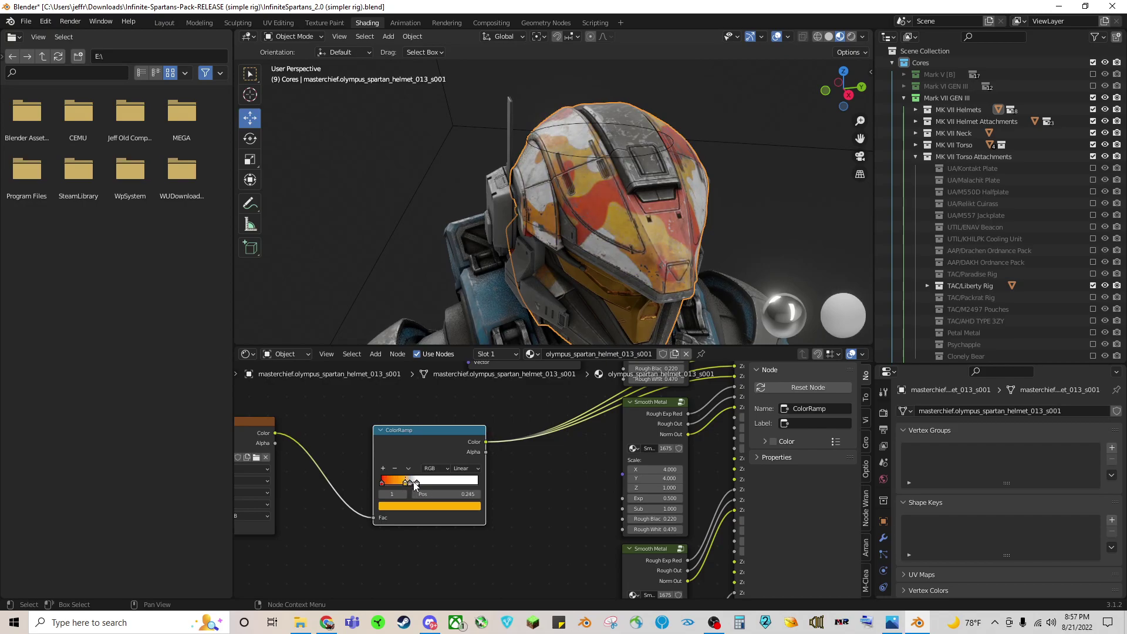
Color the ColorRamp's third stop blue and place it at position 0.418, with the white stop spread farther out at about 0.72.
mouse_move(417, 483)
left_mouse_down()
mouse_move(453, 484)
mouse_move(385, 489)
mouse_move(410, 486)
left_mouse_up()
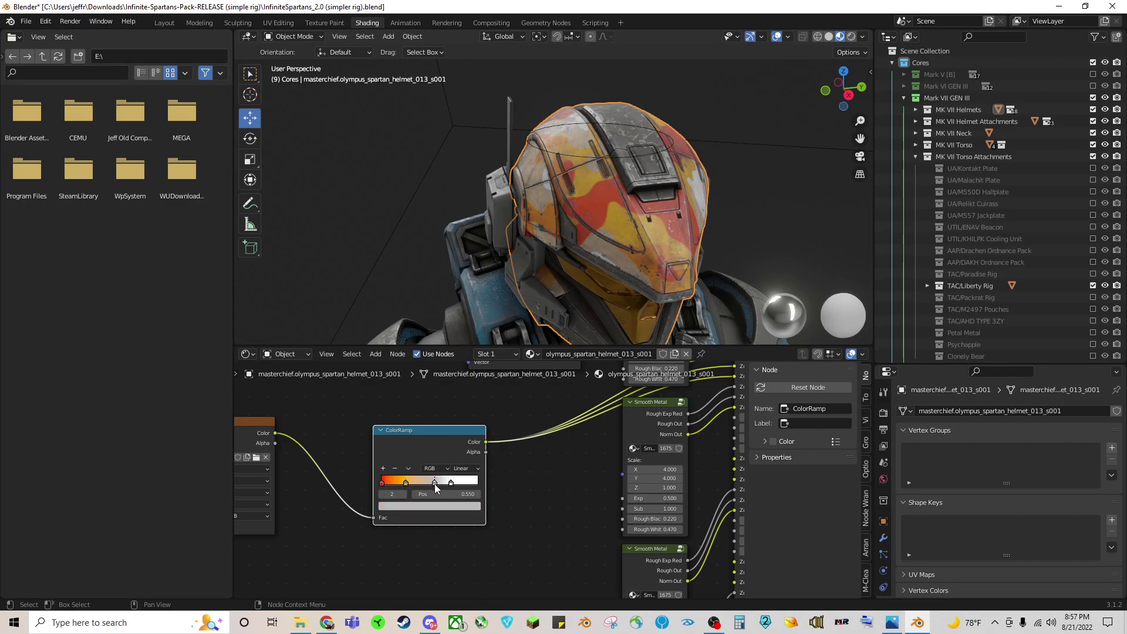
left_click(430, 507)
mouse_move(432, 410)
left_mouse_down()
mouse_move(435, 436)
mouse_move(450, 391)
mouse_move(460, 410)
mouse_move(459, 373)
left_mouse_up()
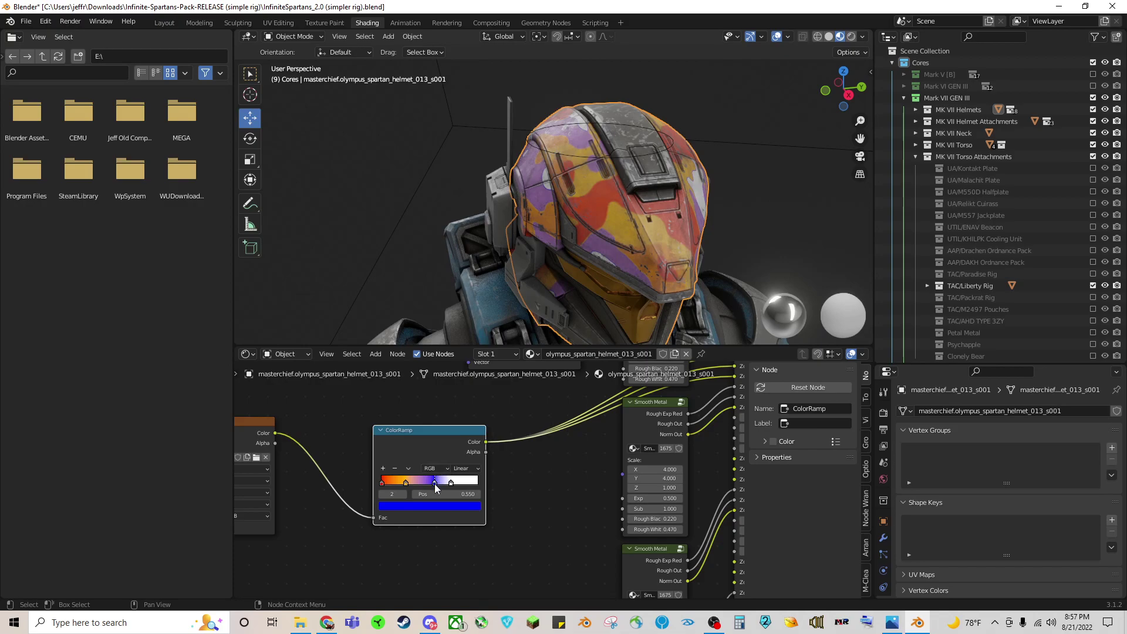
mouse_move(434, 484)
left_mouse_down()
mouse_move(444, 485)
mouse_move(422, 487)
left_mouse_up()
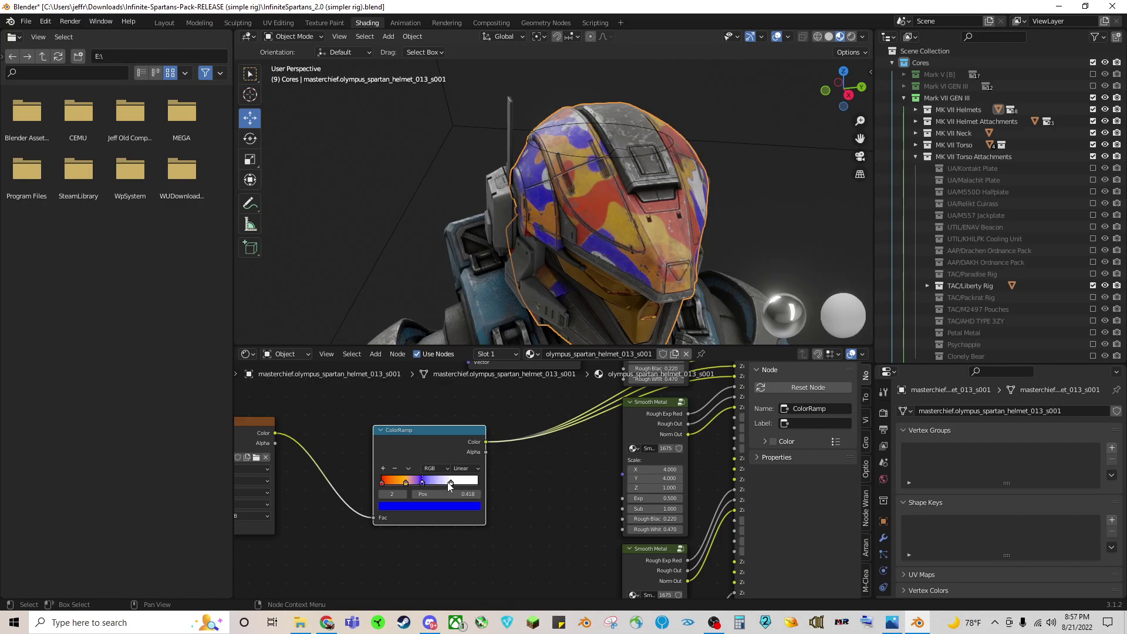
Color the ColorRamp's fourth stop bright green and move it to position 0.627.
left_click(450, 481)
left_click(439, 507)
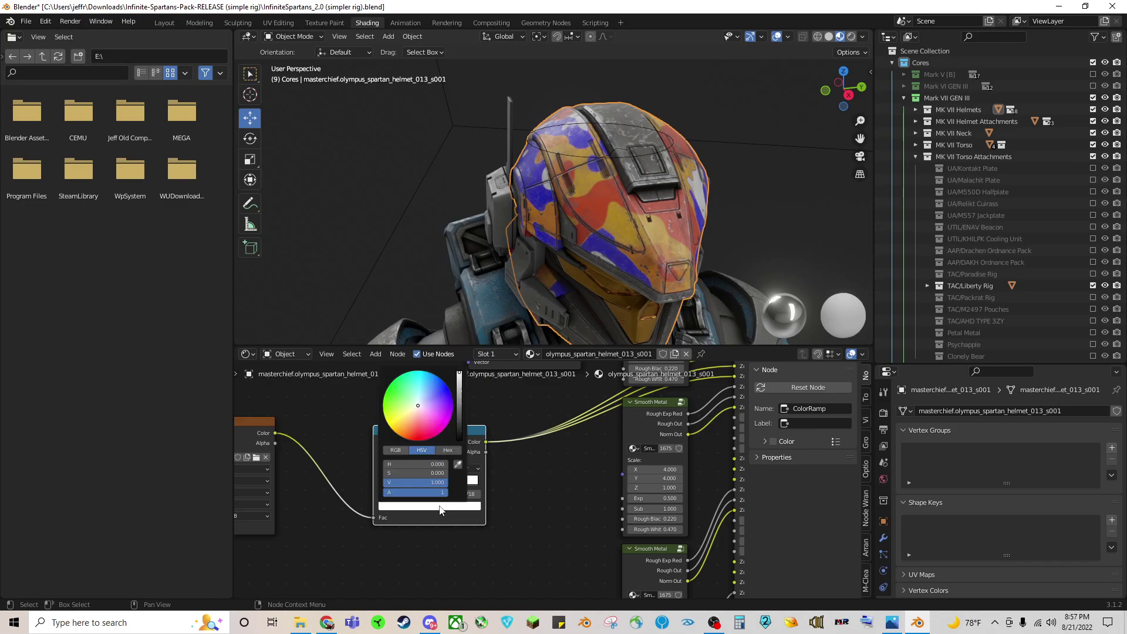
left_click_drag(420, 407, 385, 395)
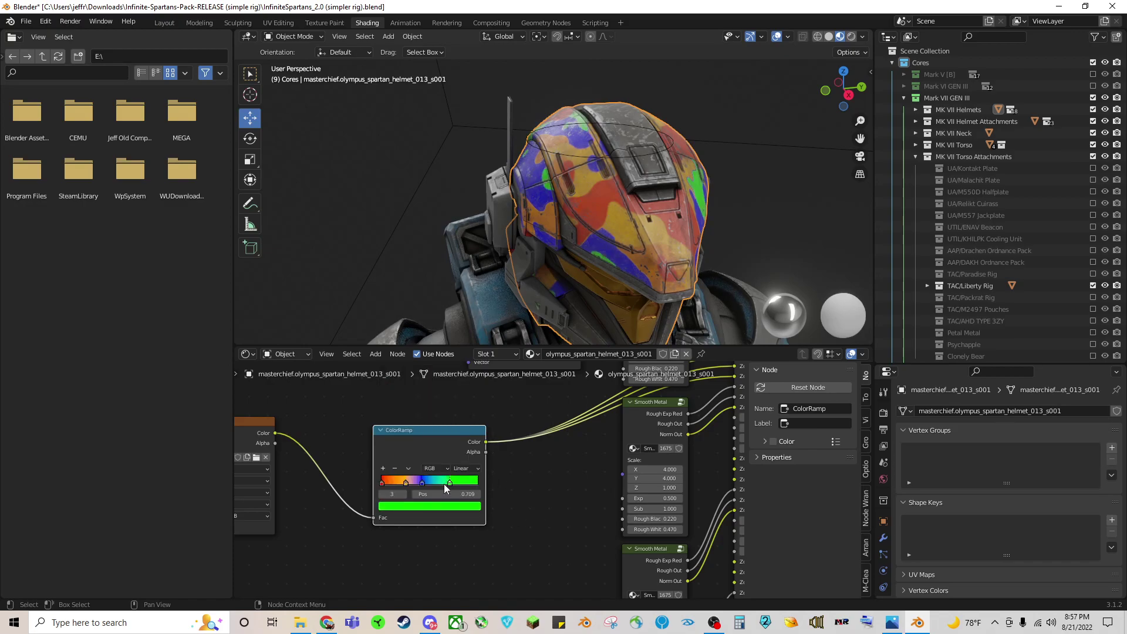
left_click_drag(451, 483, 403, 486)
scroll(586, 251, "down", 3)
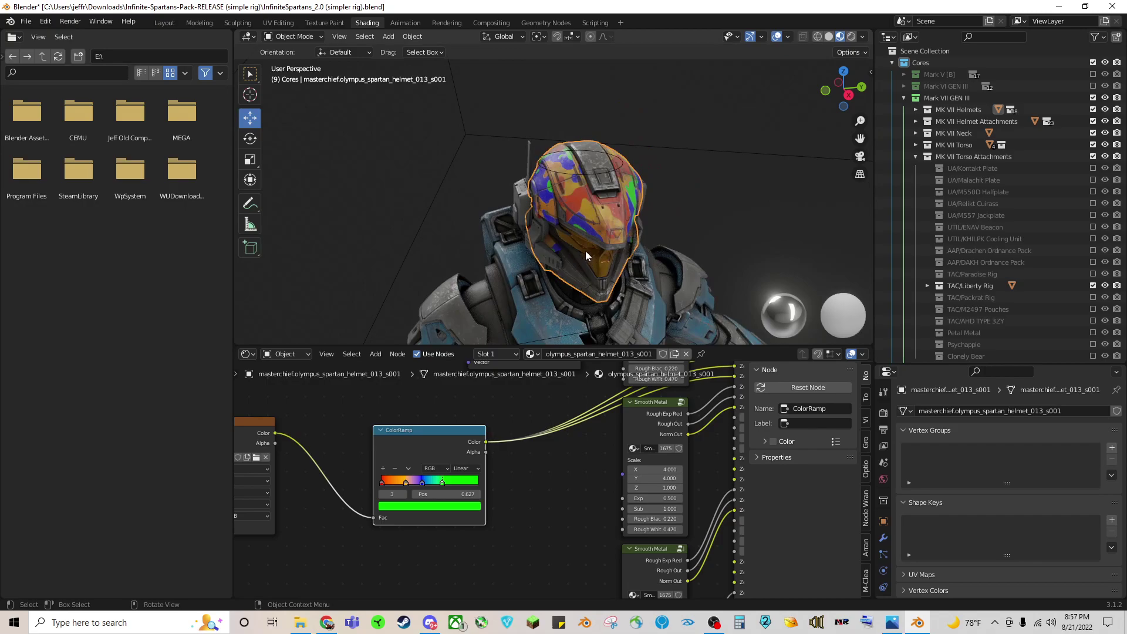
scroll(586, 249, "up", 3)
scroll(586, 249, "down", 2)
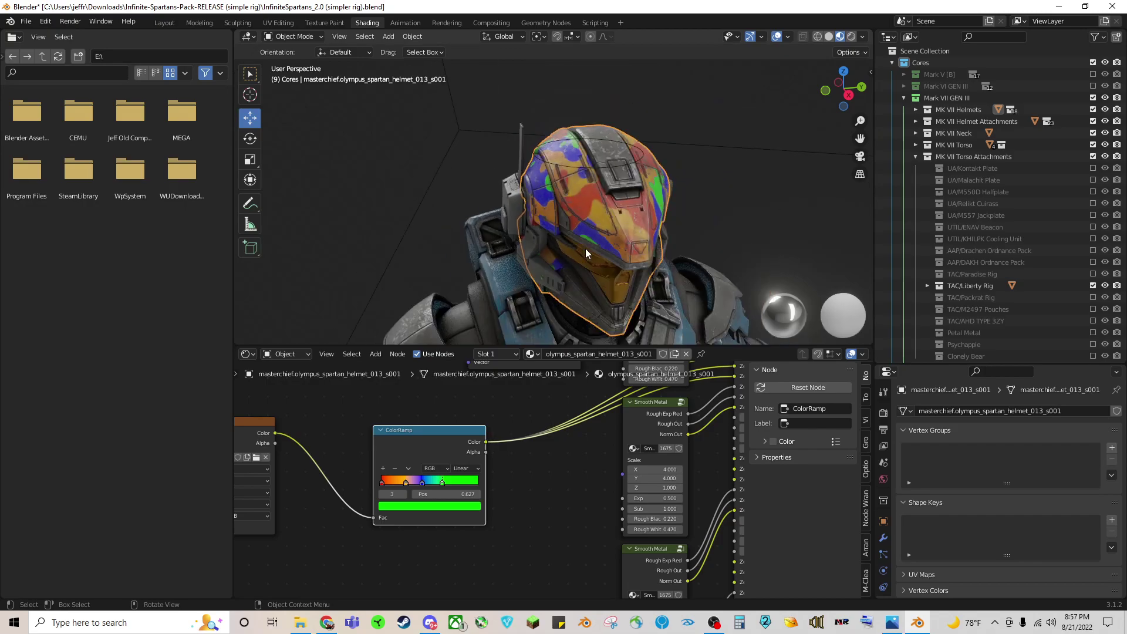
Select the camo1.jpg image texture node that feeds the ColorRamp.
scroll(274, 463, "down", 4)
middle_click_drag(279, 476, 445, 476)
left_click(399, 442)
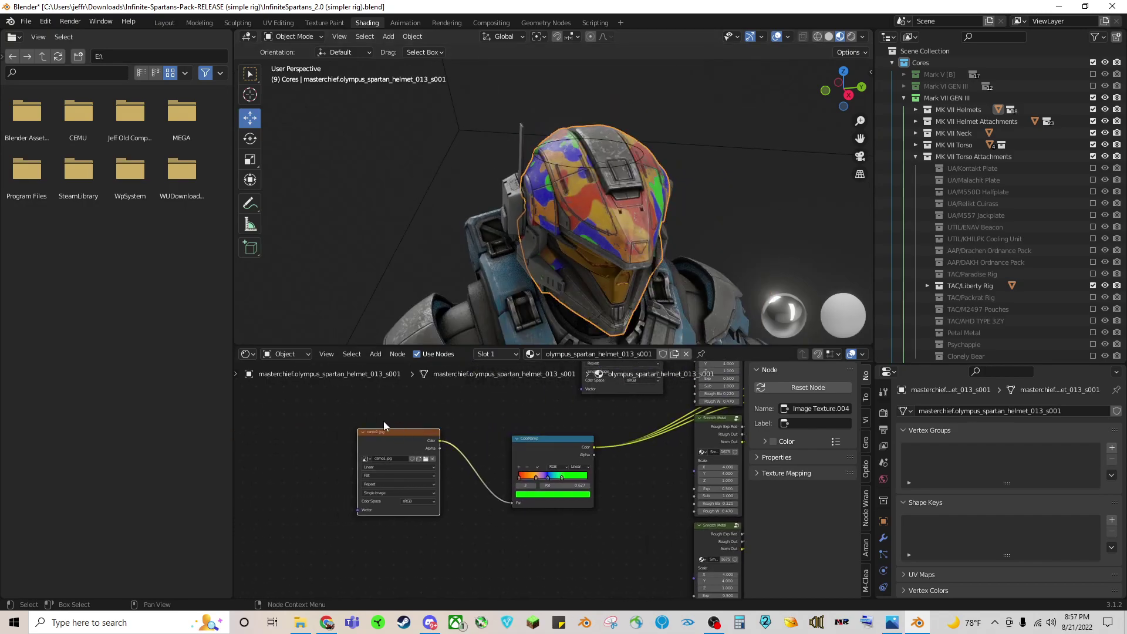
Search the add-on preferences for "node" to check whether Node Wrangler is enabled, and close the preferences.
left_click(45, 21)
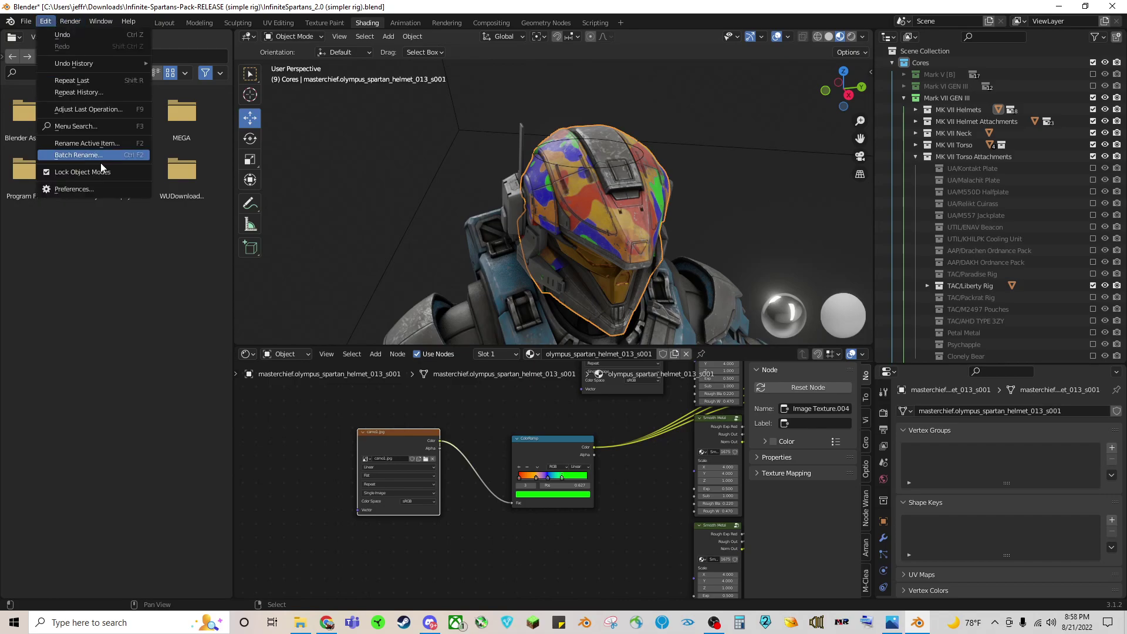
left_click(91, 187)
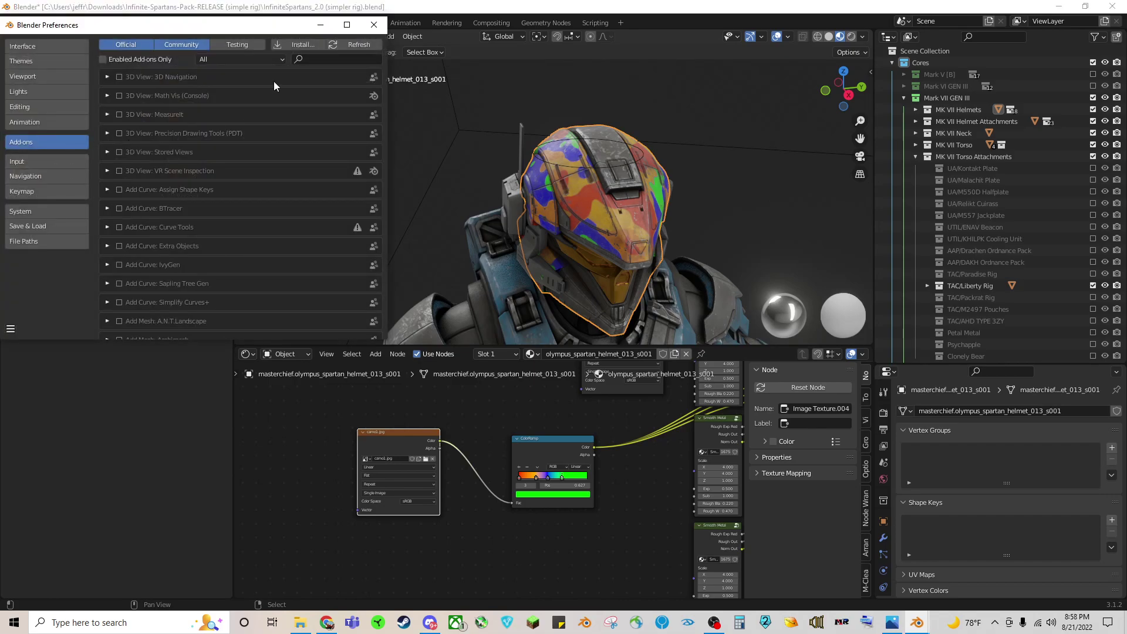
left_click(323, 62)
type("node")
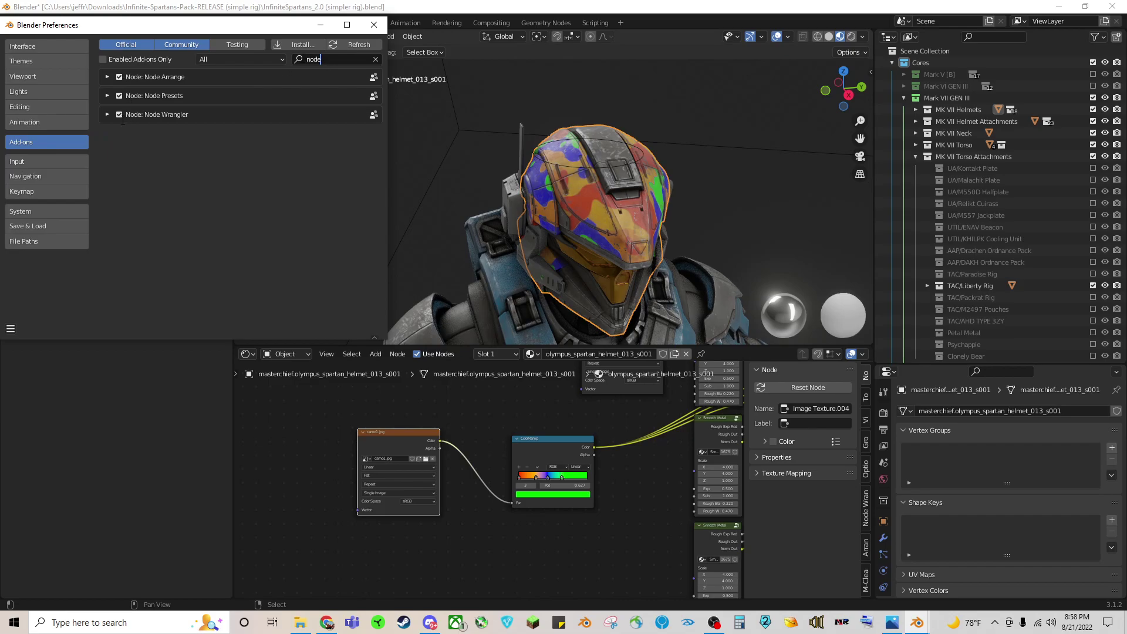
left_click(374, 25)
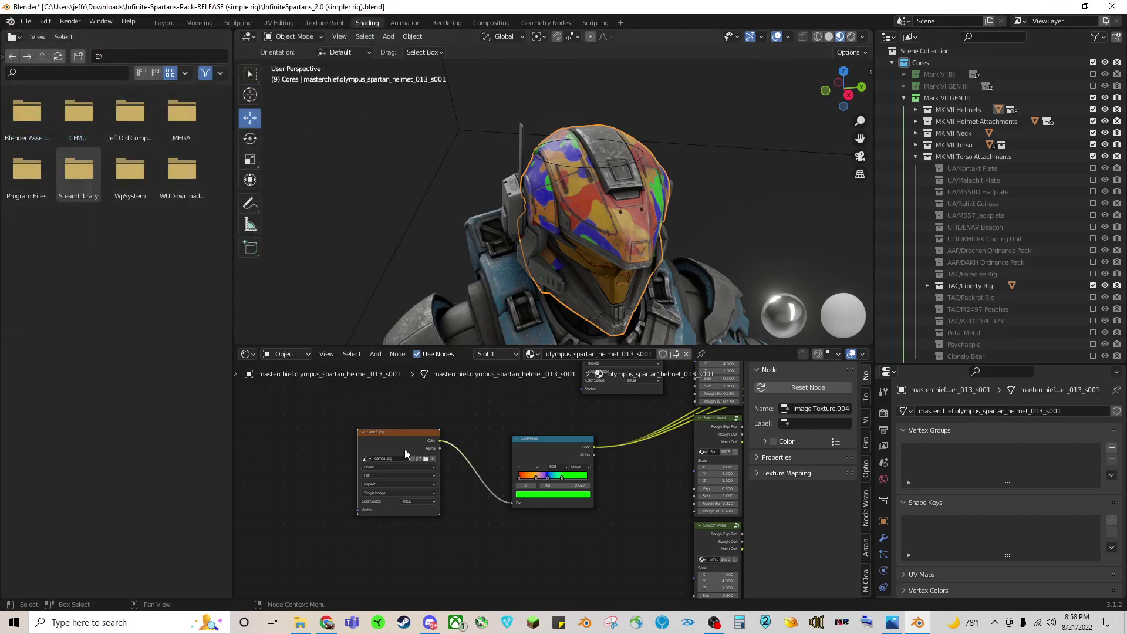
Add linked Texture Coordinate and Mapping nodes in front of the camo1.jpg image texture with Node Wrangler.
key("ctrl+t")
middle_click_drag(333, 408, 402, 424)
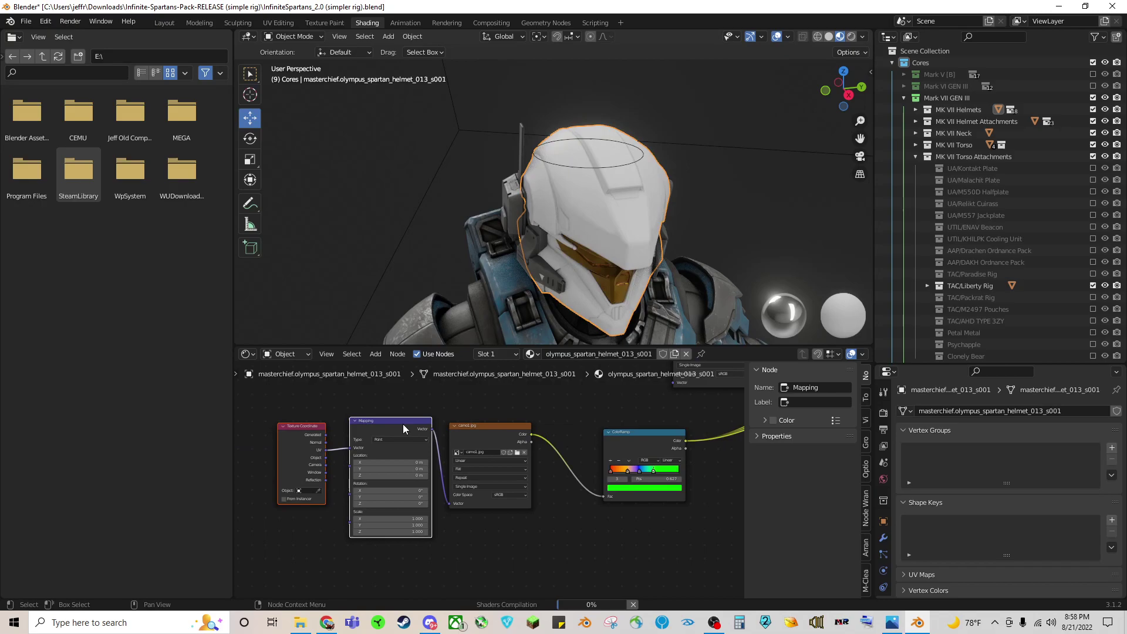
scroll(383, 435, "up", 3)
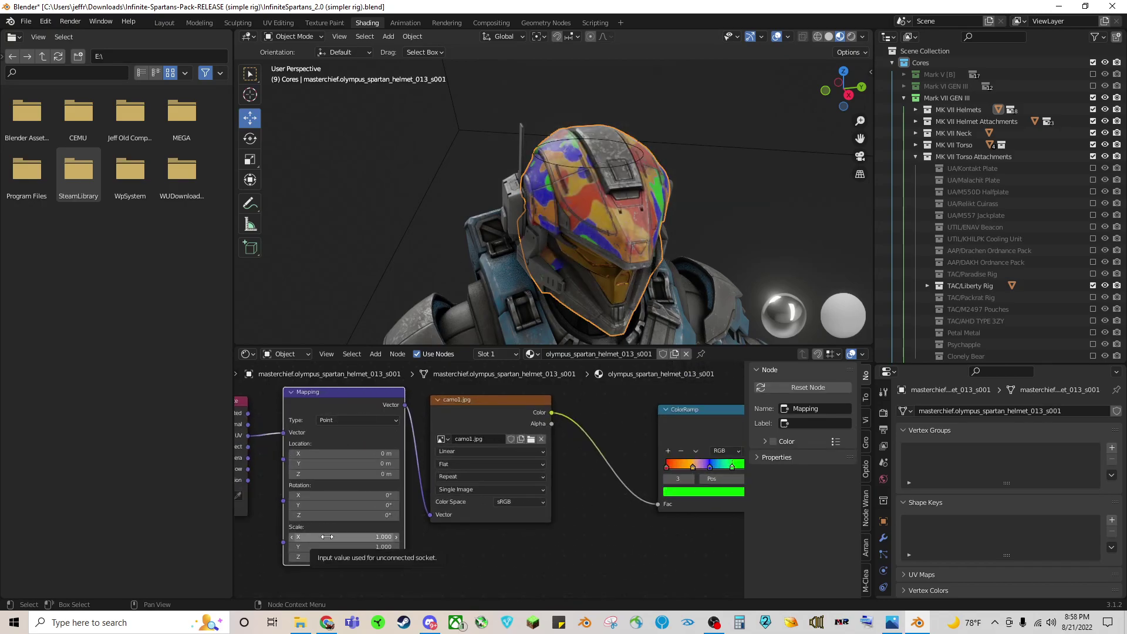
Set the Mapping node's X and Y scale to 5 and inspect the camo pattern on the helmet.
left_click_drag(327, 537, 558, 536)
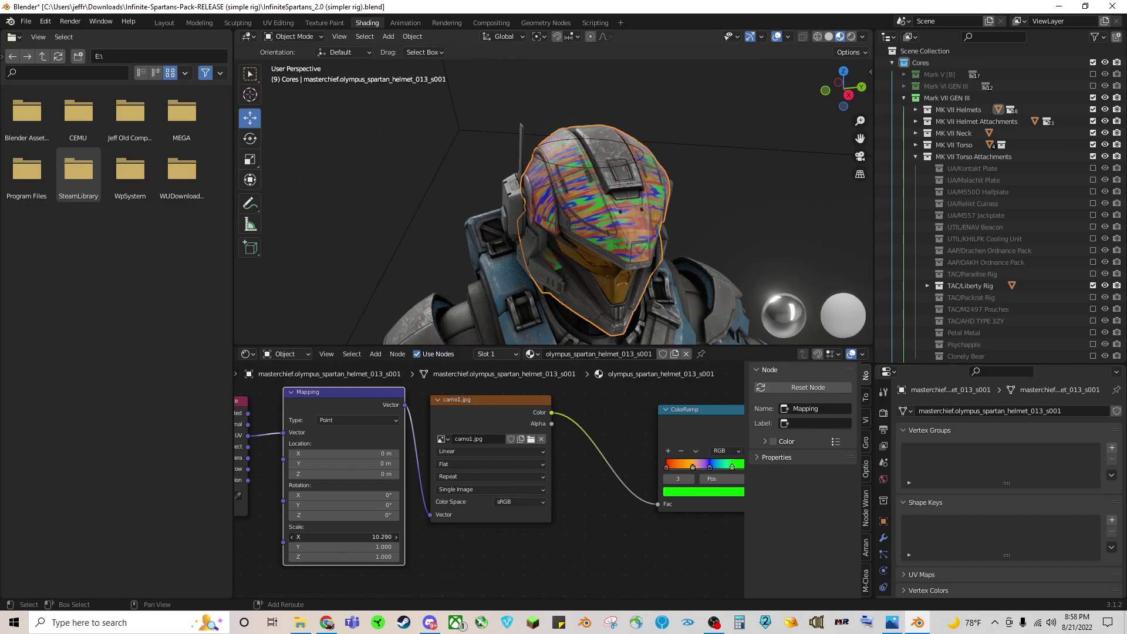
left_click(314, 535)
type("5")
key("Tab")
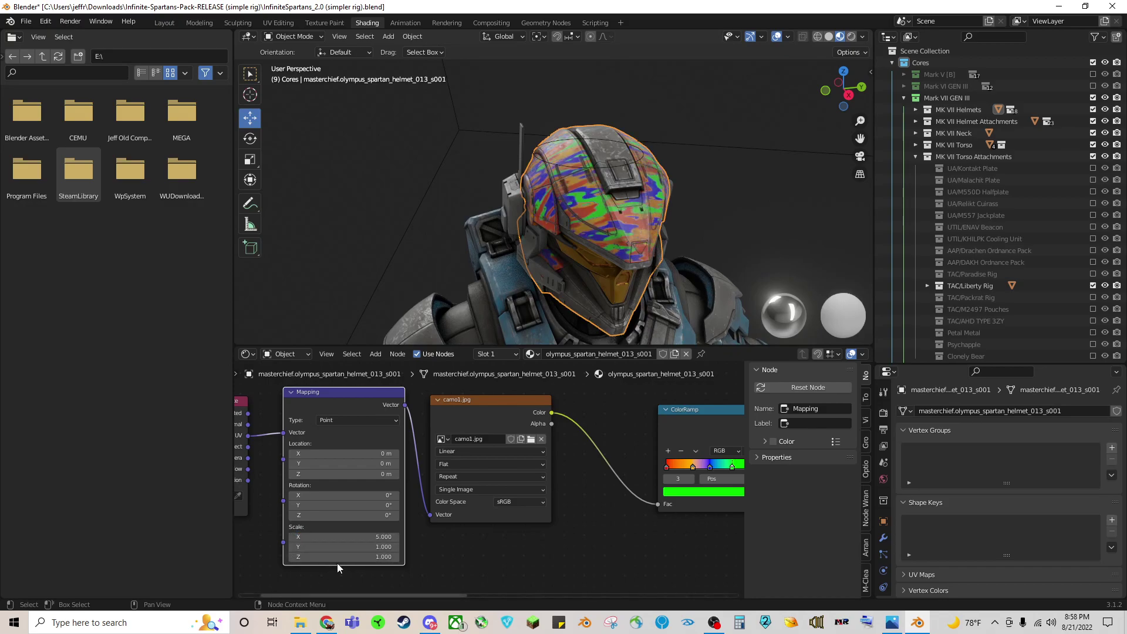
type("5")
key("Return")
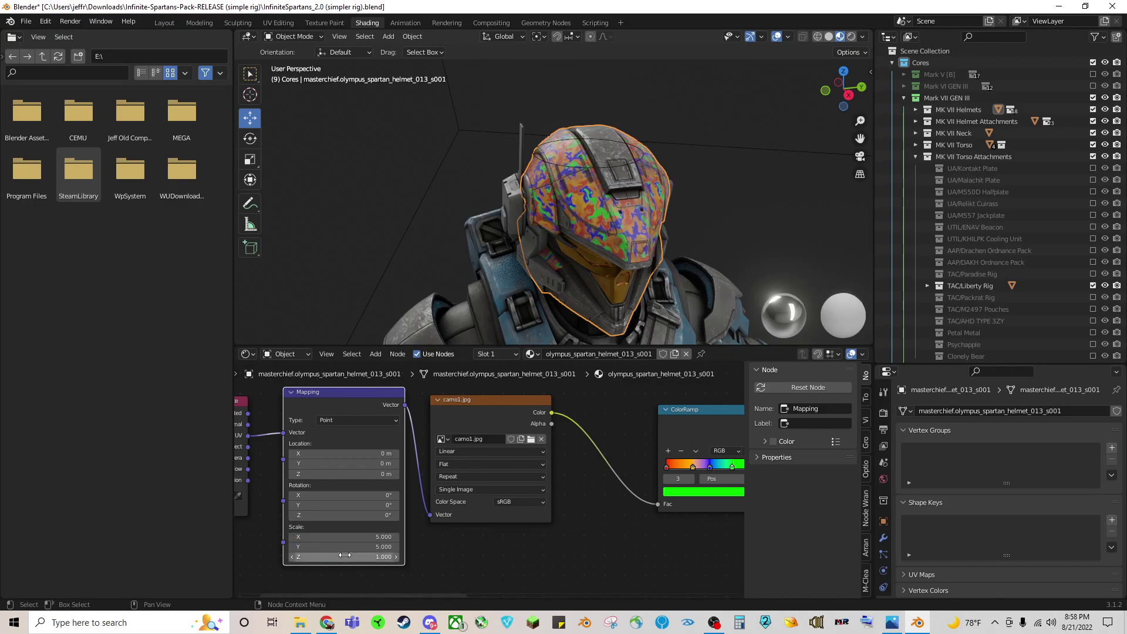
scroll(610, 209, "up", 6)
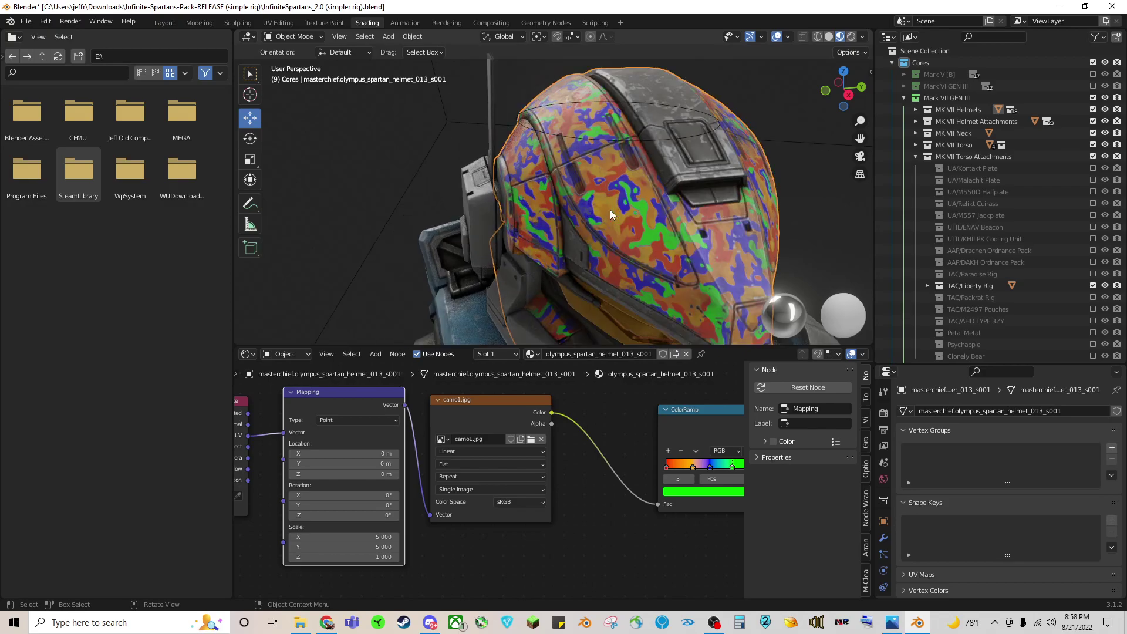
scroll(569, 195, "down", 5)
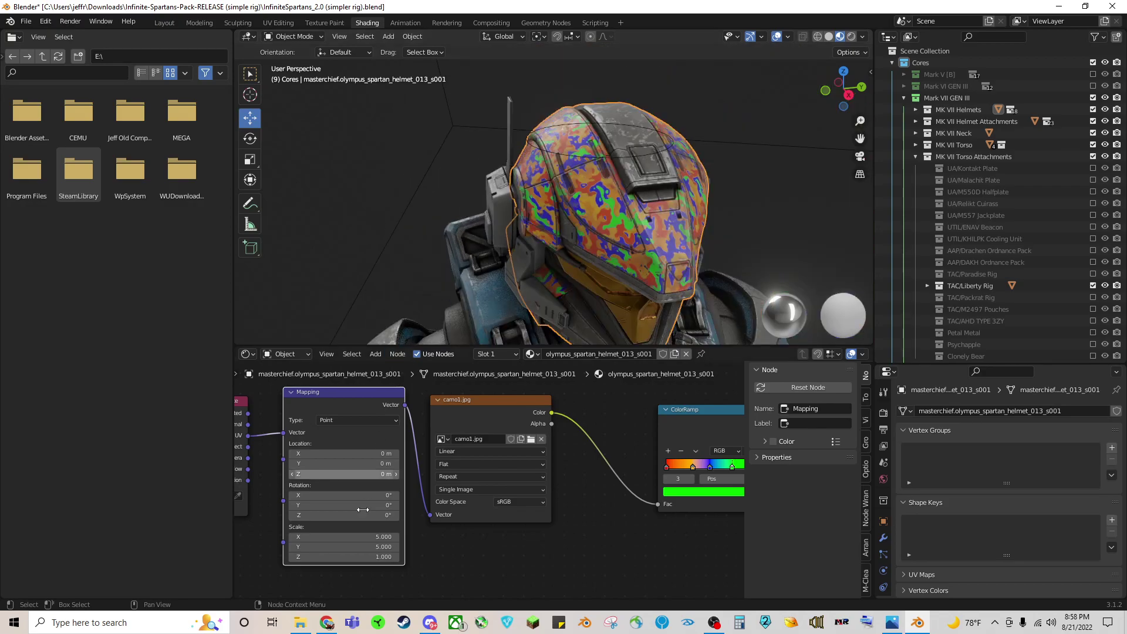
Try a scale of 0.5 for both X and Y on the Mapping node.
left_click(358, 537)
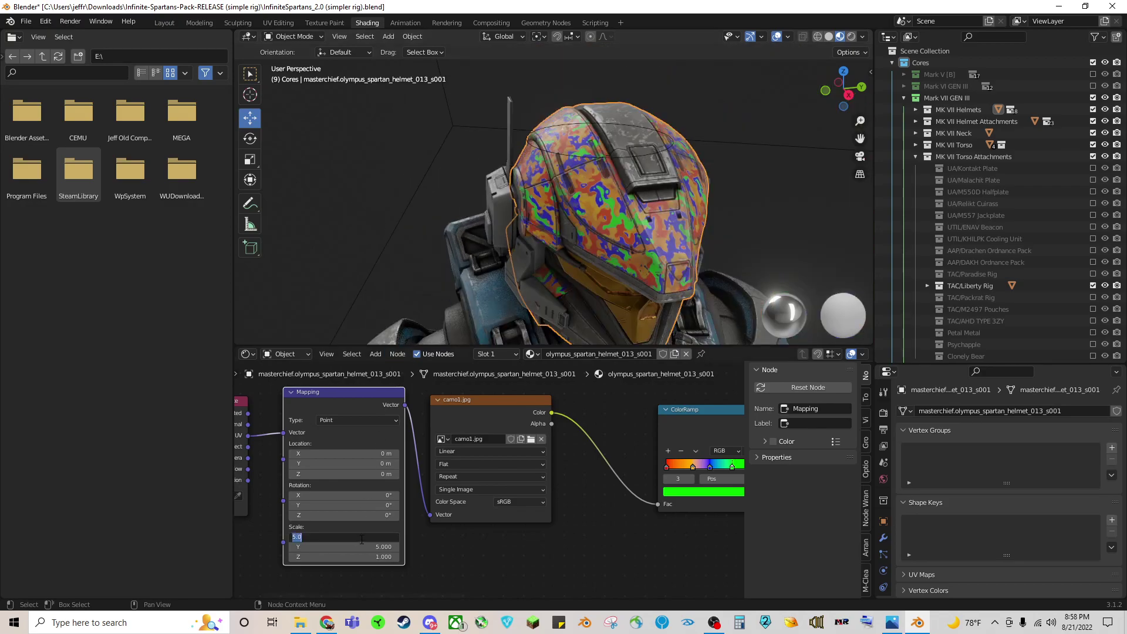
type(".5")
key("Return")
left_click(350, 547)
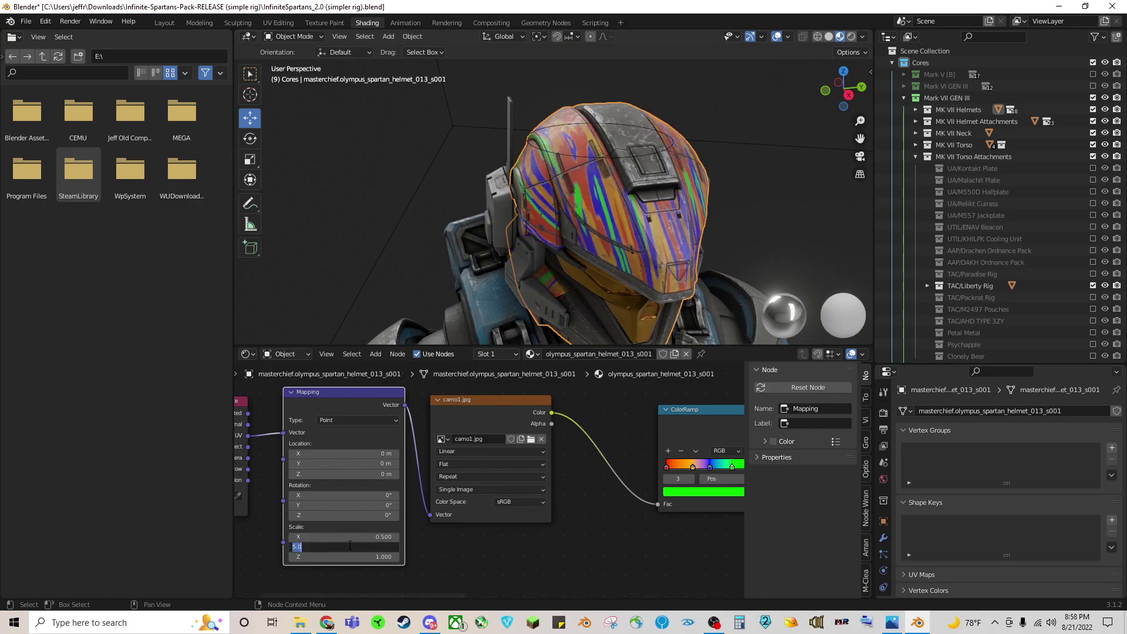
type(".5")
key("Return")
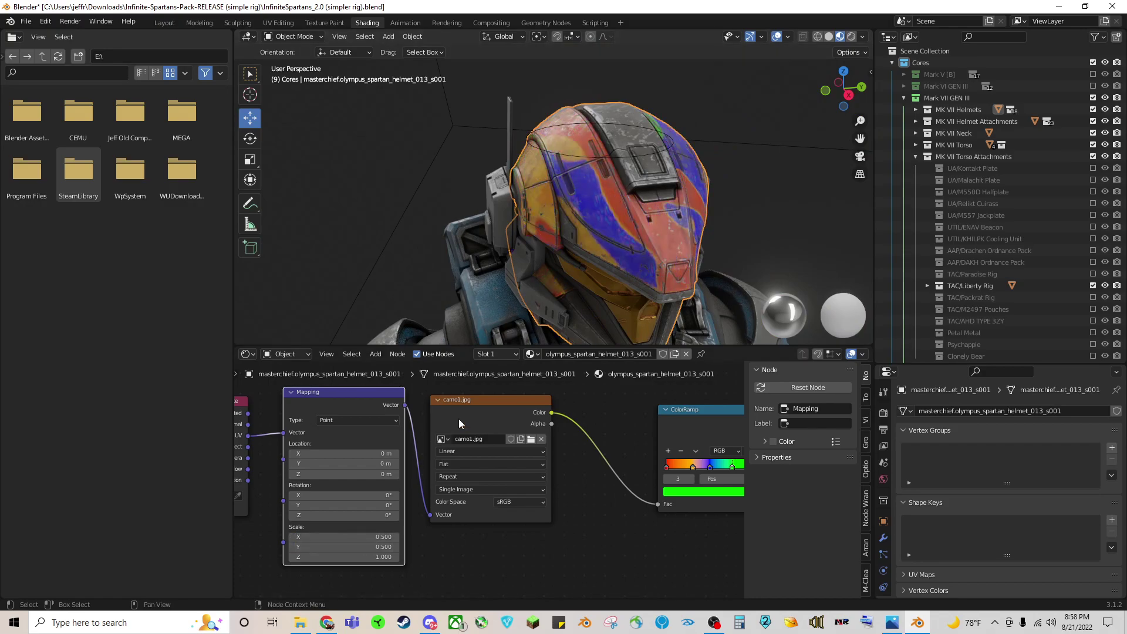
Set the Mapping node's X and Y scale to 2.
left_click(366, 537)
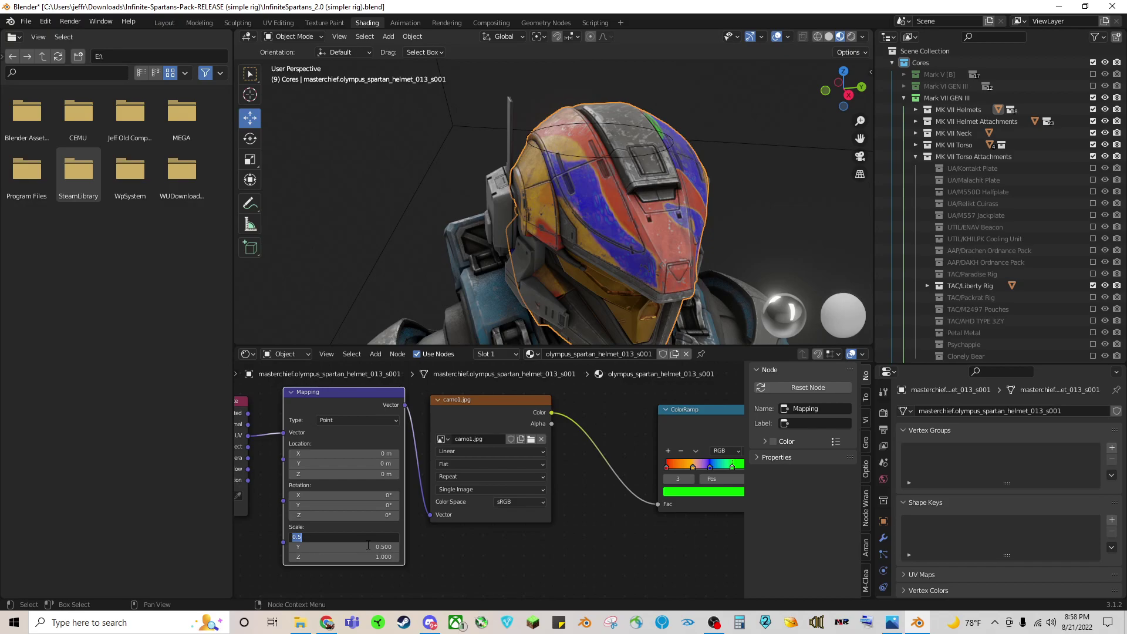
type("2")
key("Return")
left_click(368, 546)
type("2")
key("Return")
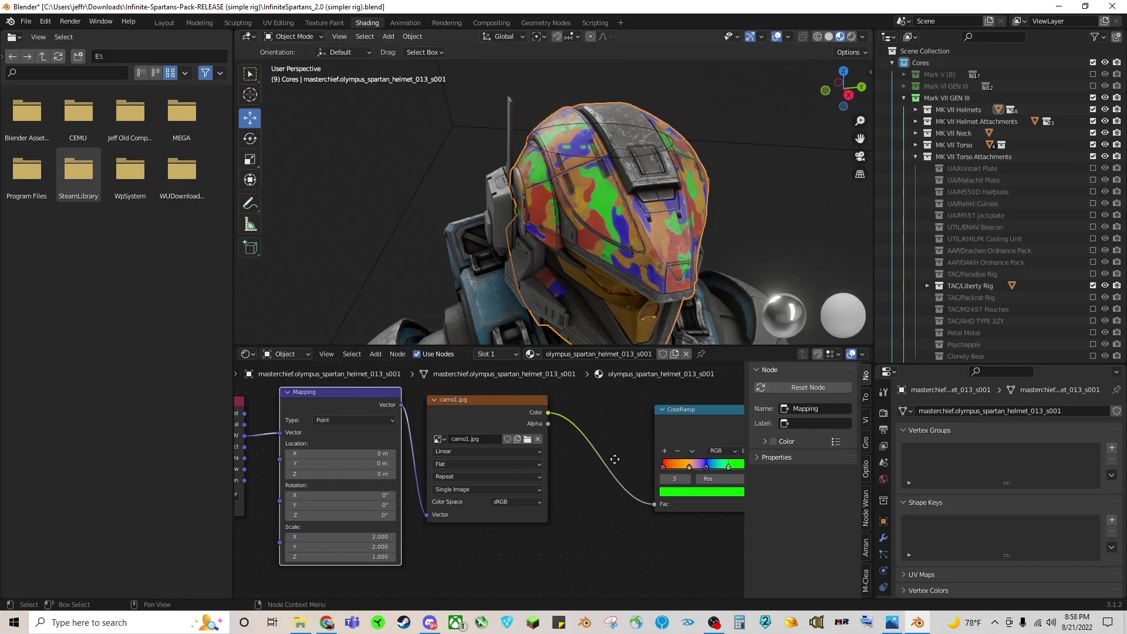
Remove the green stop from the ColorRamp and open the color of the first, red stop.
middle_click_drag(607, 480, 474, 437)
left_click(527, 429)
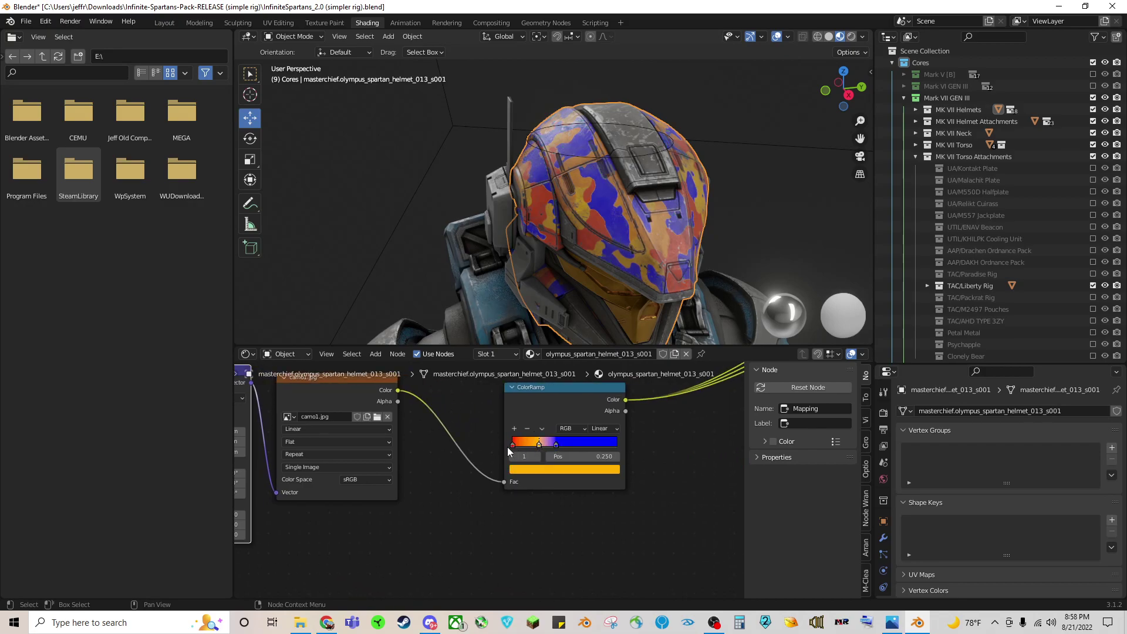
left_click(512, 445)
left_click(533, 471)
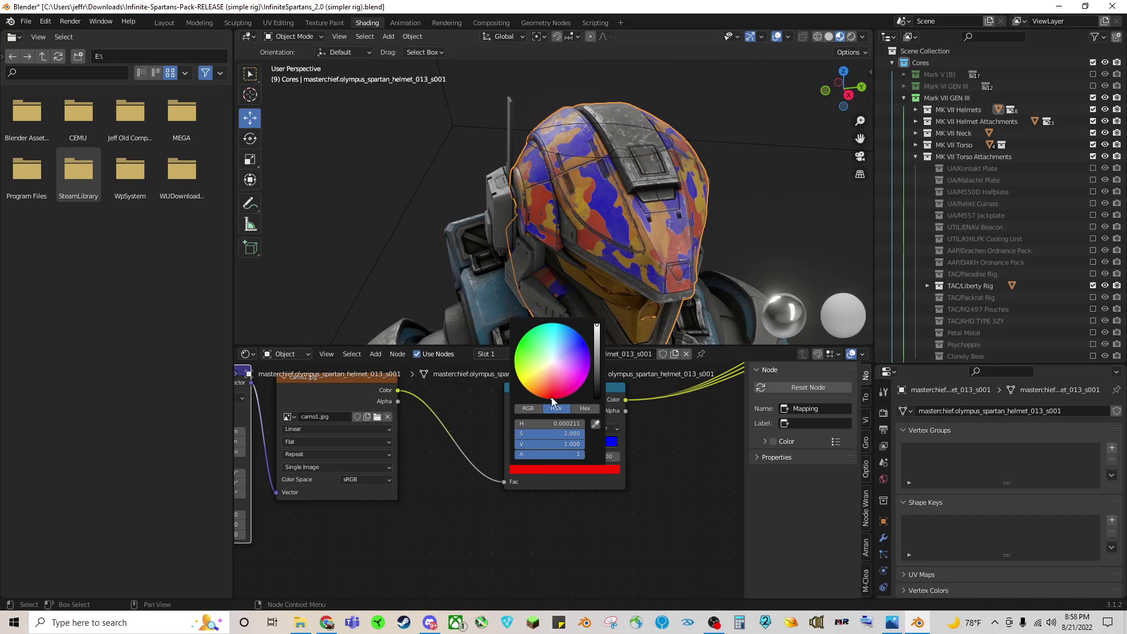
Change the ColorRamp's second stop to yellow, at position 0.255.
left_click(538, 445)
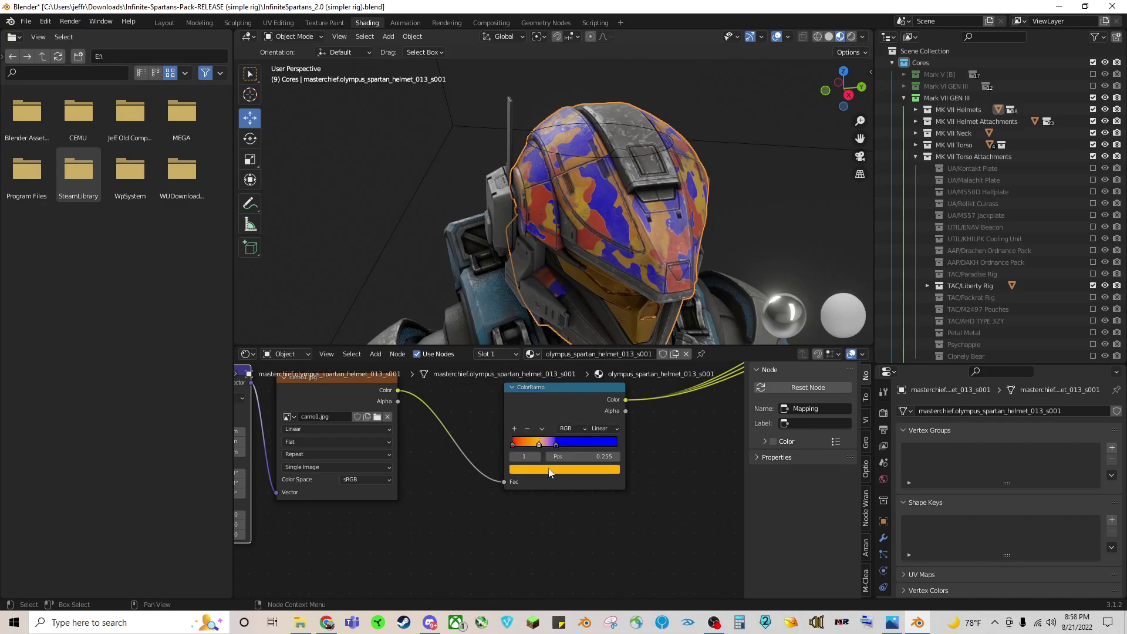
left_click(544, 470)
left_click(537, 392)
left_click(519, 381)
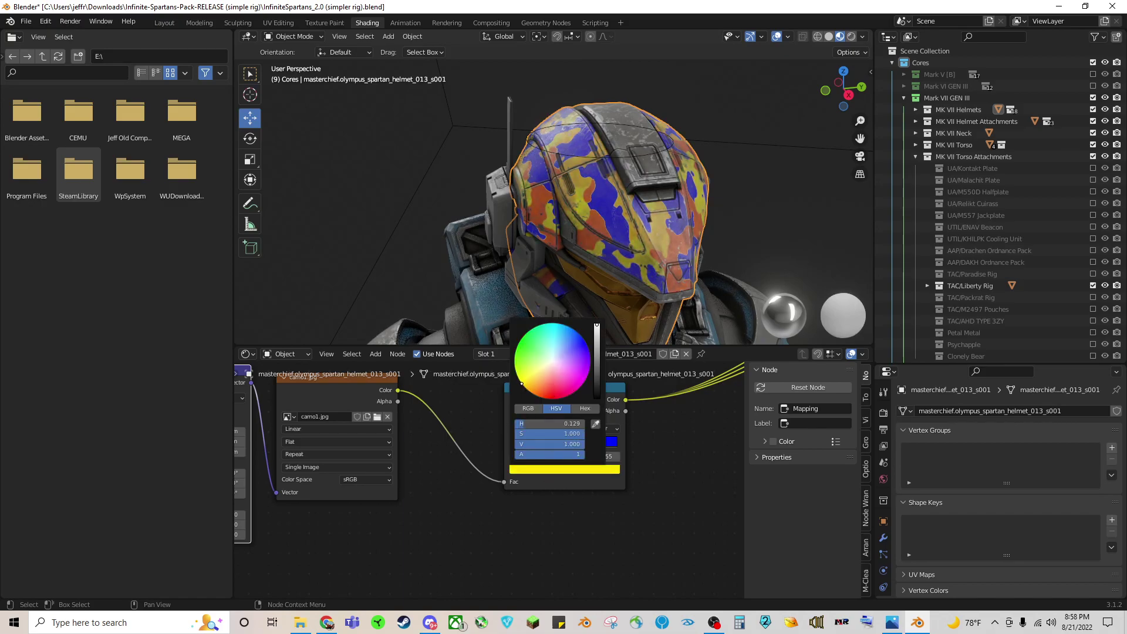
Change the ColorRamp's blue stop at position 0.418 to black.
left_click(555, 444)
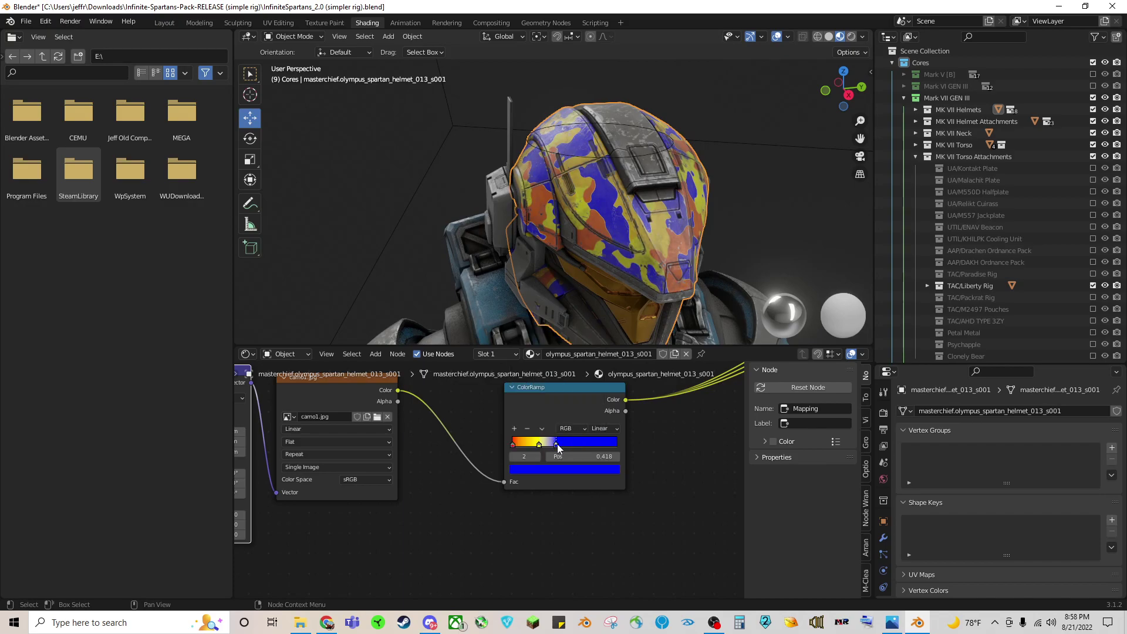
left_click(561, 468)
left_click(553, 390)
left_click_drag(596, 326, 597, 397)
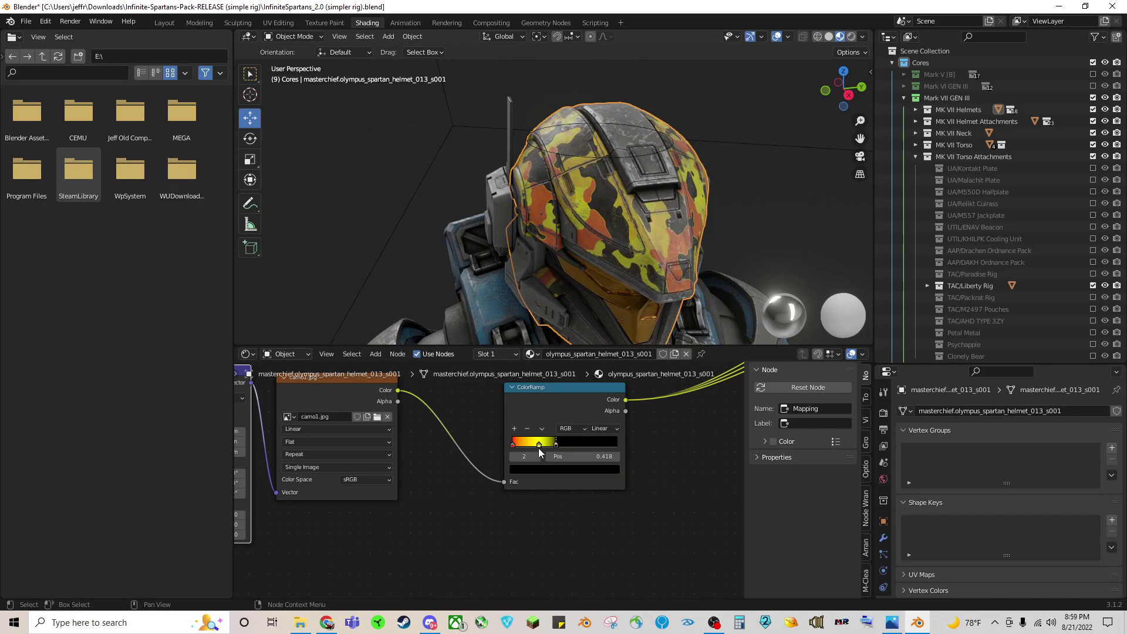
Move the ColorRamp's black stop closer to the yellow stop and inspect the helmet from other angles.
left_click(536, 446)
mouse_move(534, 449)
left_mouse_down()
mouse_move(605, 447)
mouse_move(551, 455)
left_mouse_up()
scroll(627, 267, "down", 4)
middle_click_drag(620, 267, 505, 175)
scroll(505, 175, "up", 3)
scroll(506, 175, "down", 2)
scroll(457, 442, "down", 4)
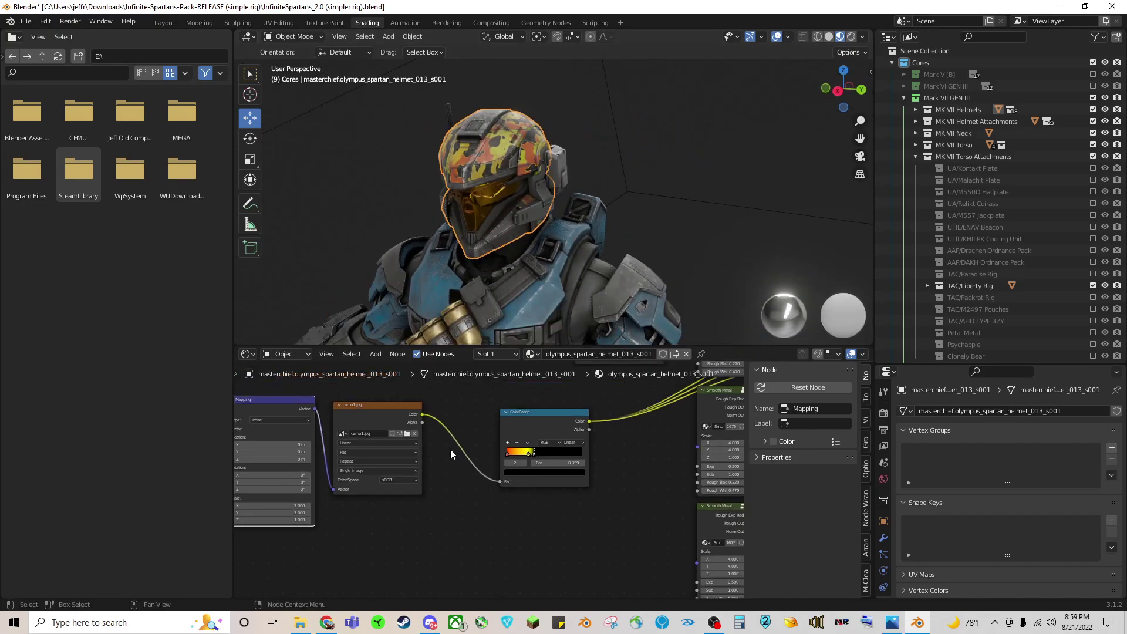
Copy the Texture Coordinate, Mapping, camo1.jpg and ColorRamp nodes from the helmet material into the MK VII Chest material.
left_click_drag(399, 436, 439, 429)
left_click_drag(245, 409, 541, 529)
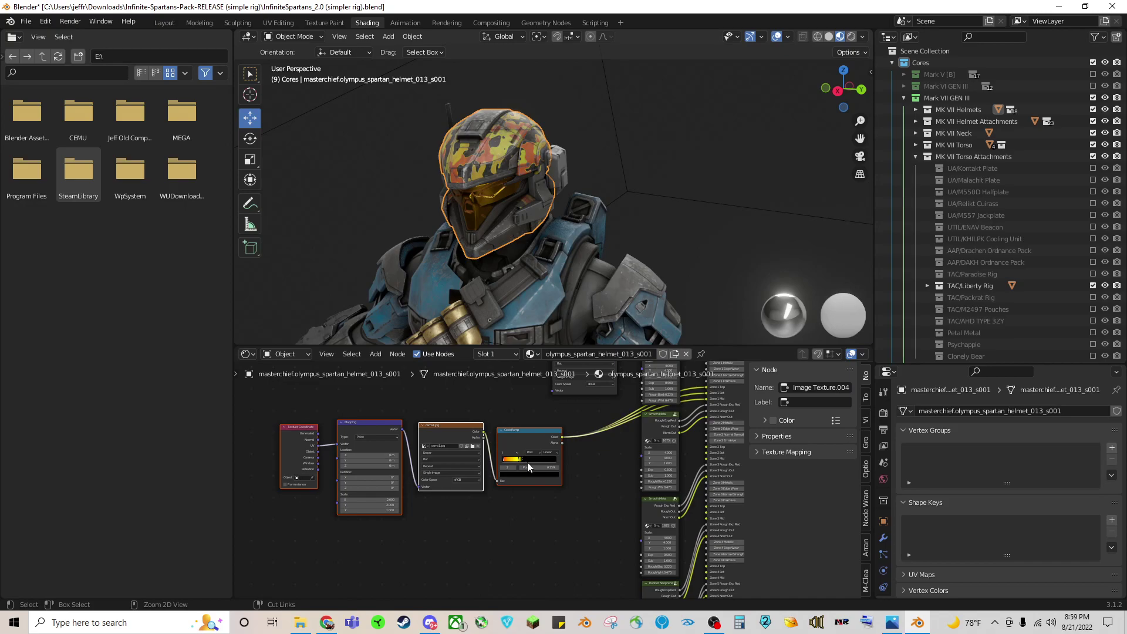
left_click(438, 272)
scroll(601, 413, "down", 5, "ctrl")
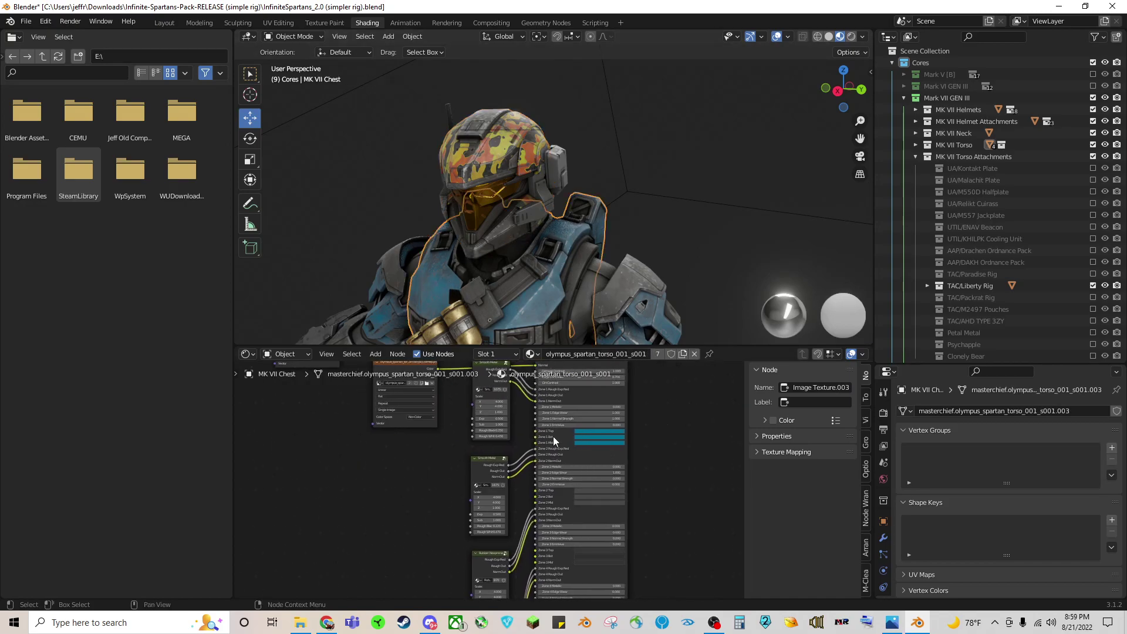
scroll(553, 435, "up", 2)
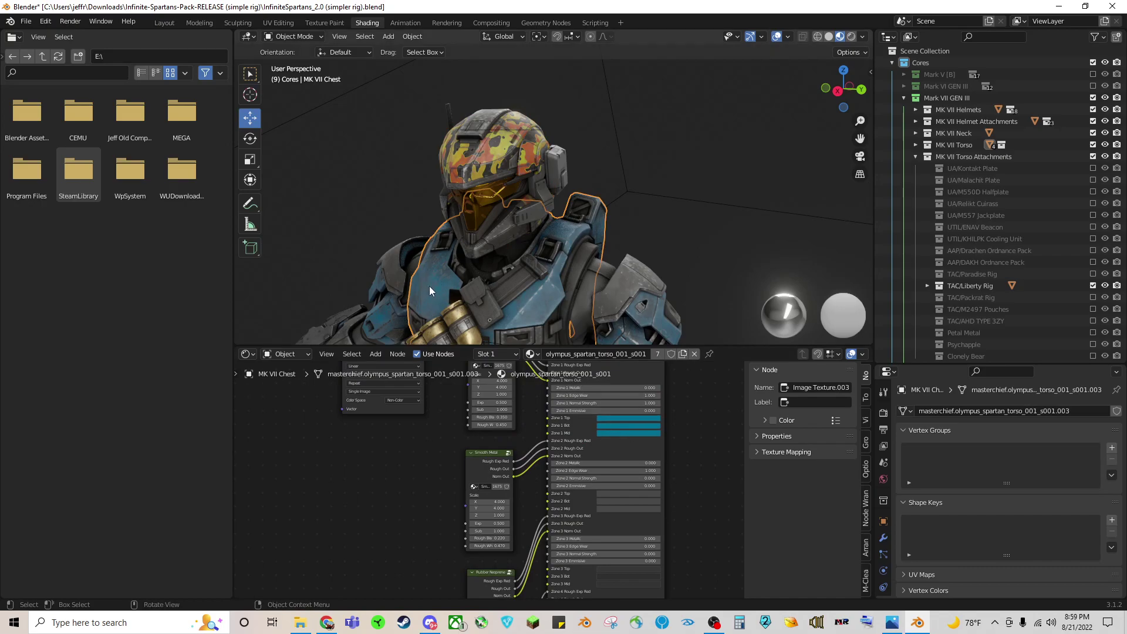
key("ctrl+v")
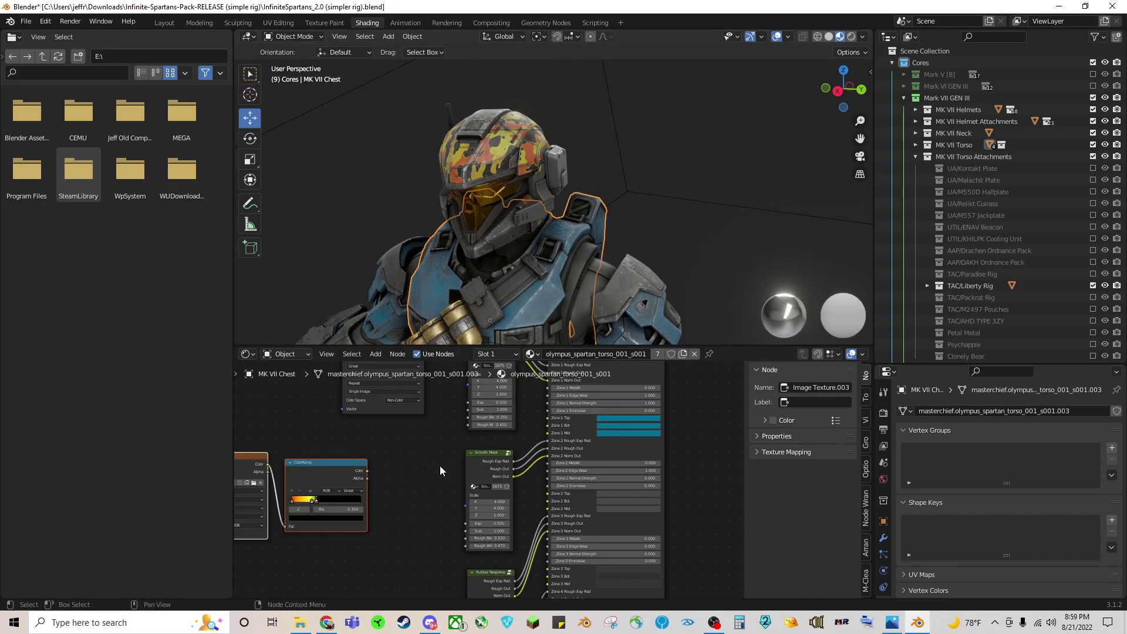
Connect the pasted ColorRamp's Color output to the Zone 1 Top, Bot and Mid inputs of the chest material.
left_click_drag(367, 471, 548, 418)
left_click_drag(366, 471, 555, 453)
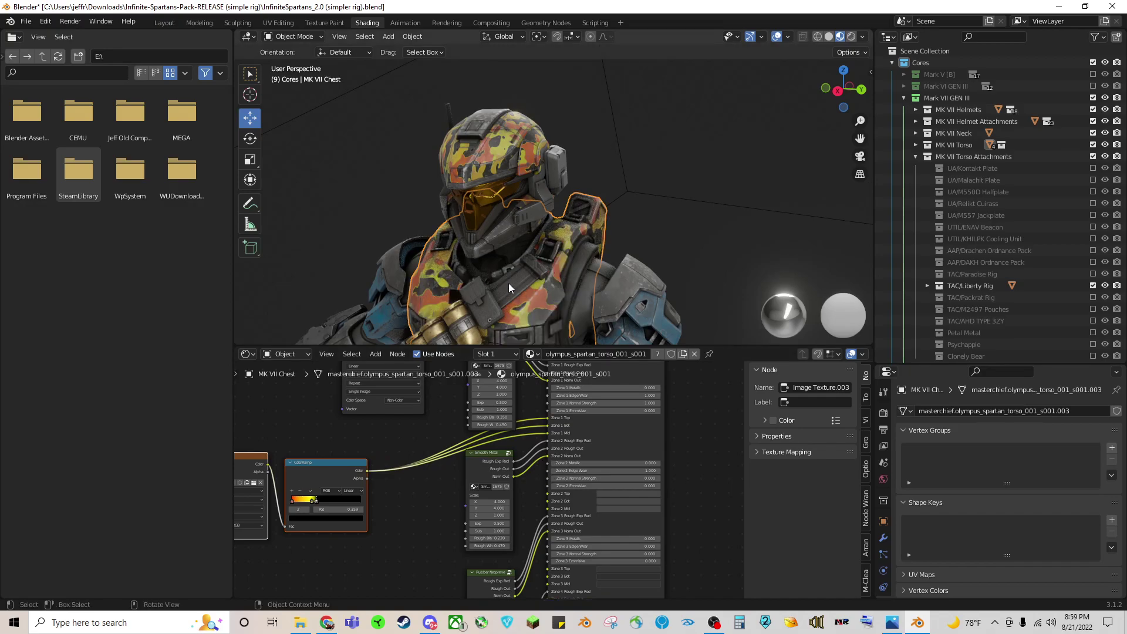
Paste the camouflage nodes into the right shoulder pad material and connect the ColorRamp's Color to Zone 1 Top, Bot and Mid.
middle_click_drag(509, 283, 587, 276)
left_click_drag(859, 139, 897, 2)
left_click(520, 178)
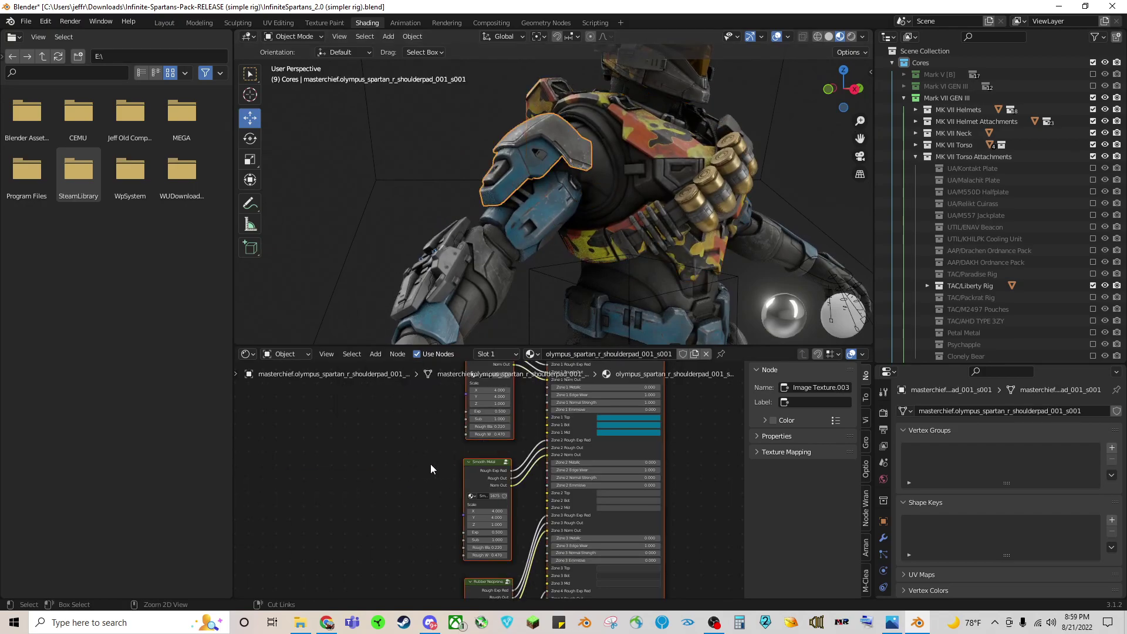
left_click_drag(367, 471, 550, 417)
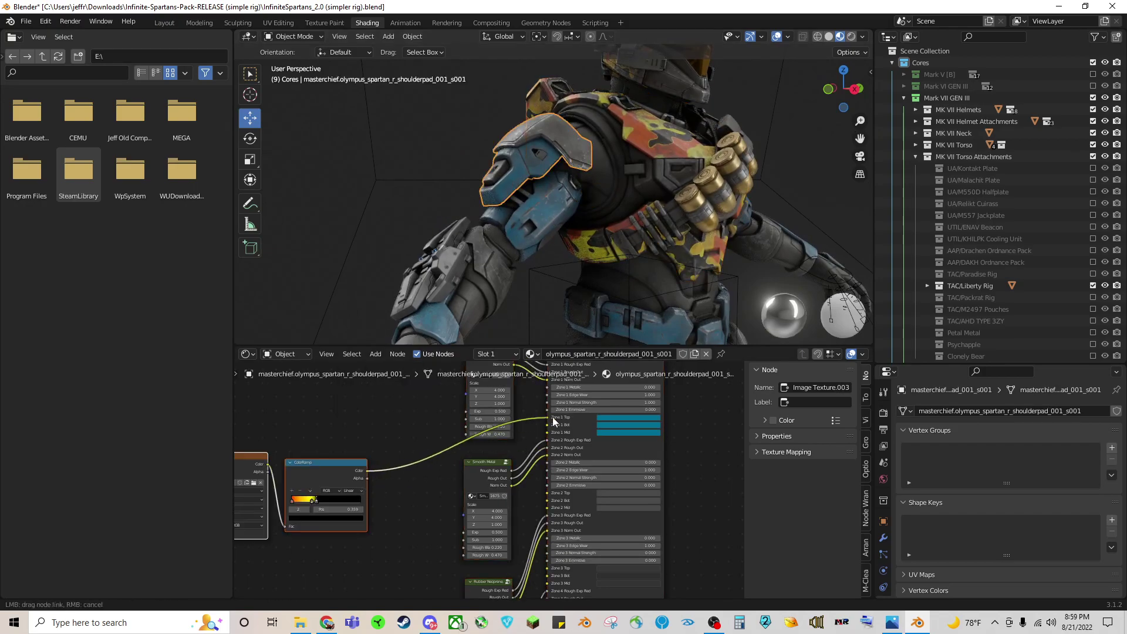
left_click_drag(368, 471, 617, 246)
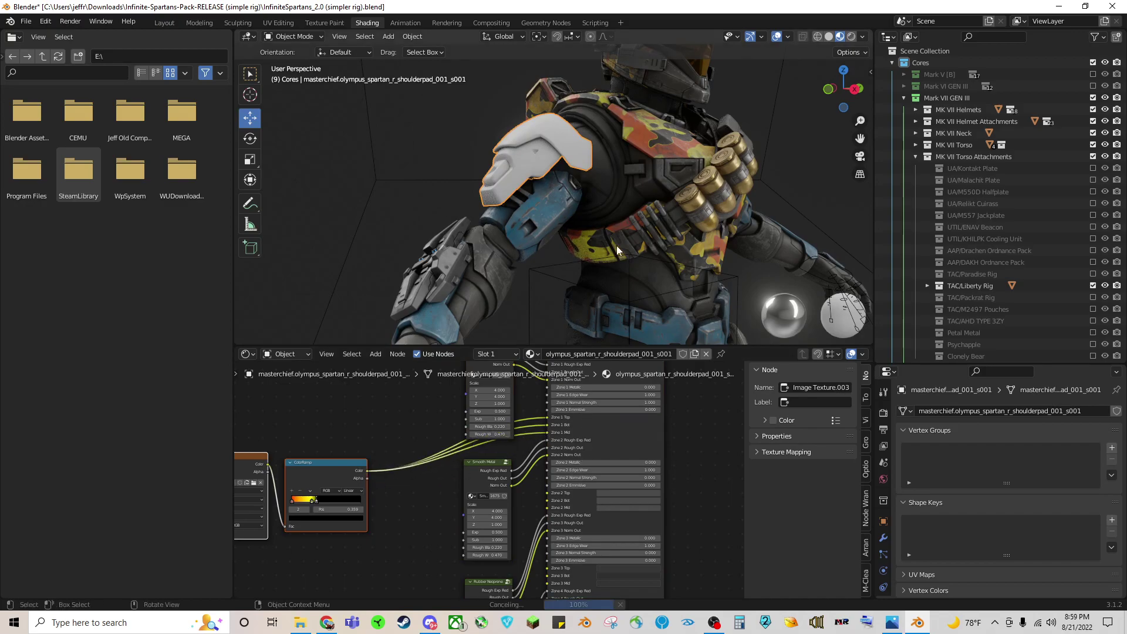
Paste the camouflage nodes into the MK VII Upper Arm [R] material and link the ColorRamp's Color to Zone 1 Top, Bot and Mid.
left_click(545, 225)
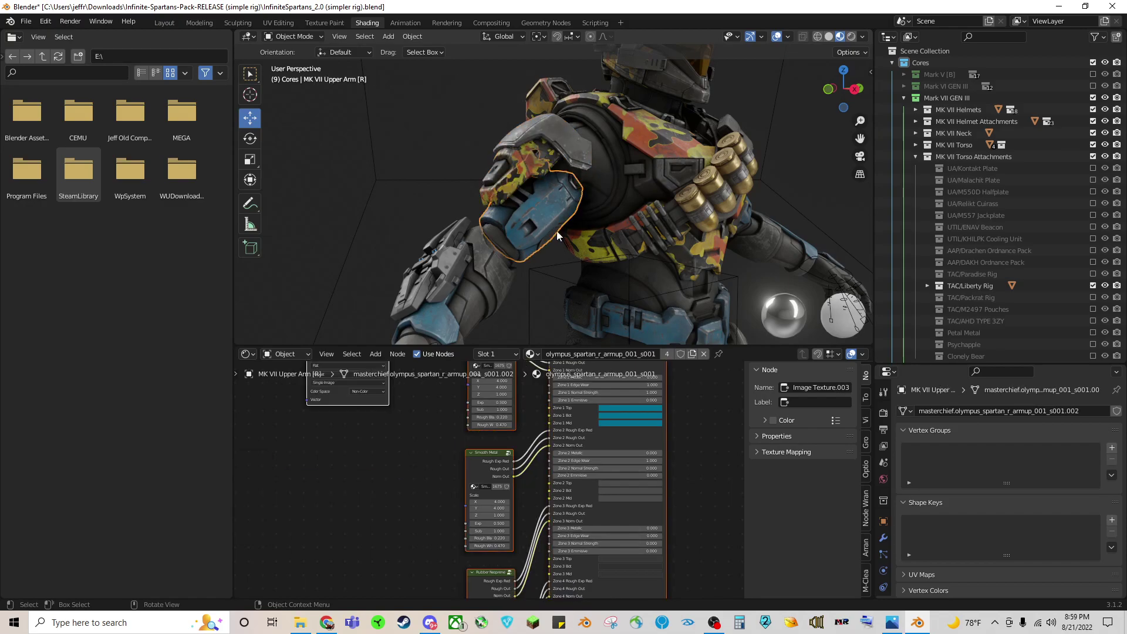
left_click(380, 477)
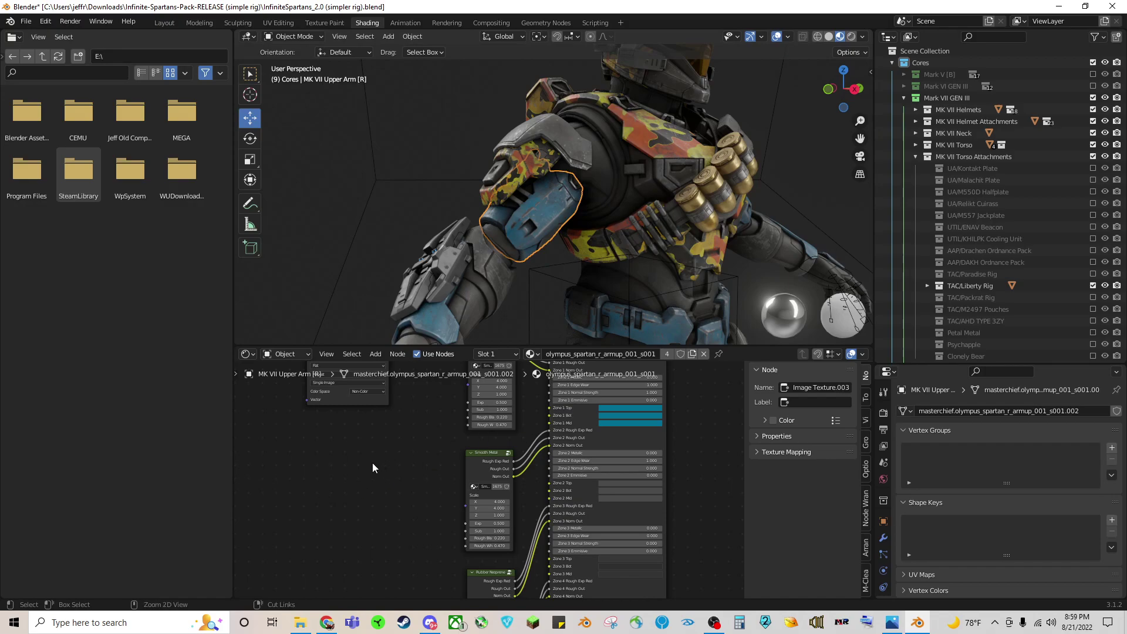
key("ctrl+v")
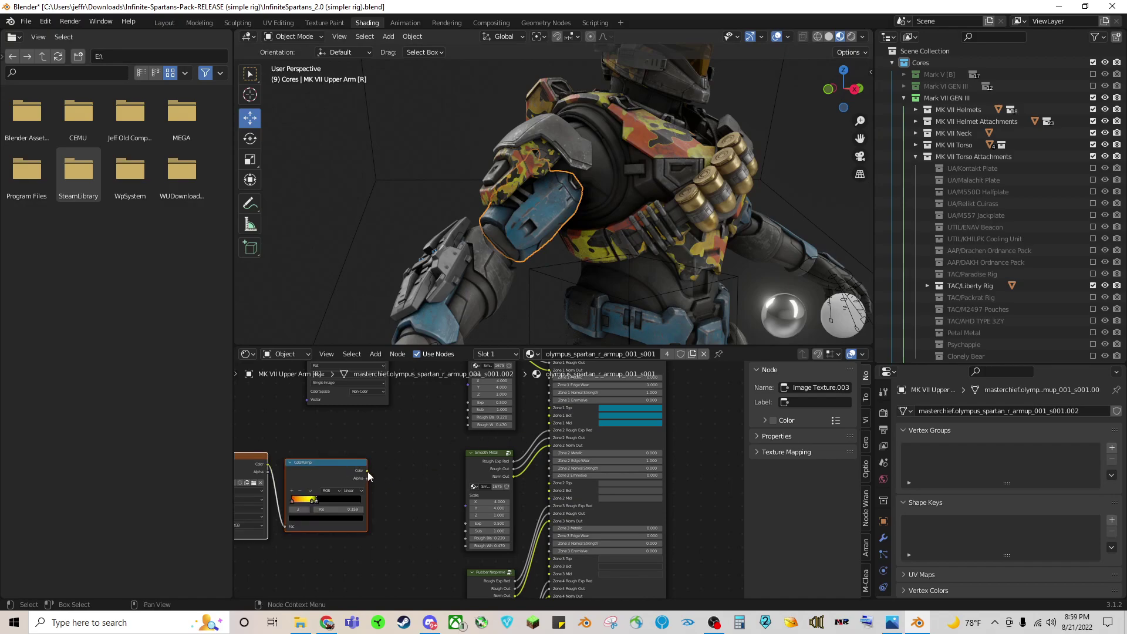
left_click_drag(367, 471, 550, 407)
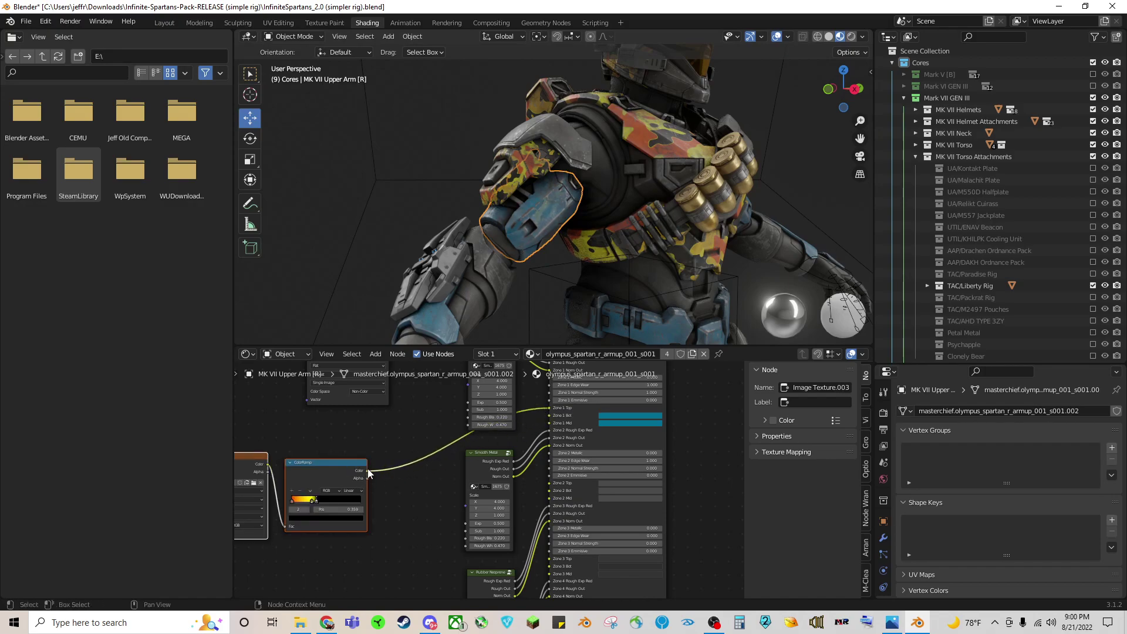
left_click_drag(368, 468, 550, 422)
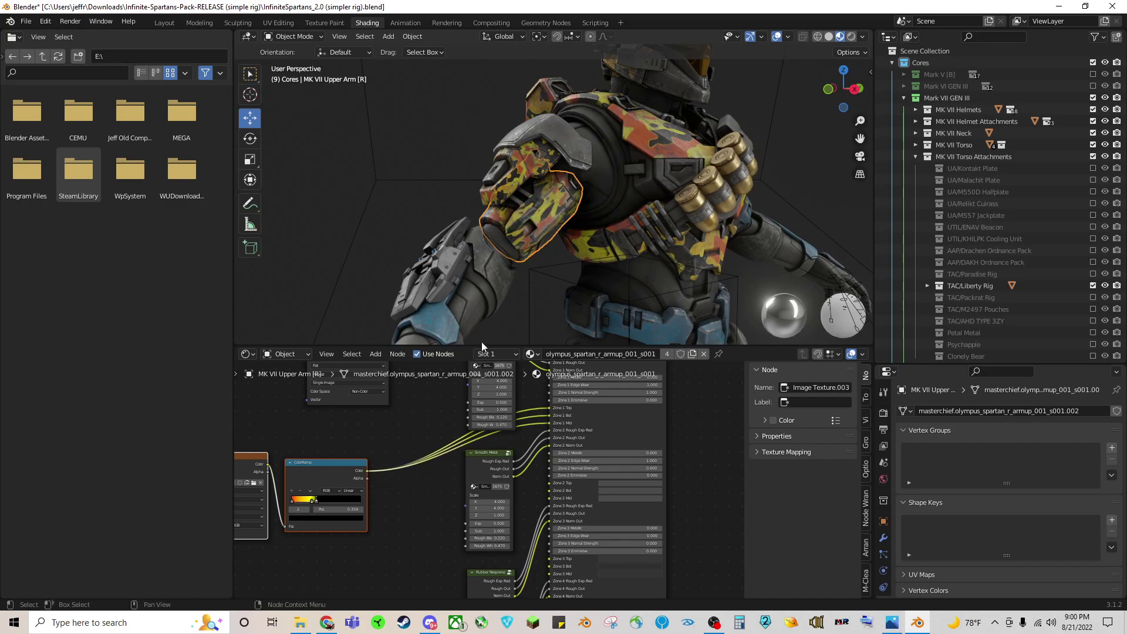
Add the copied camouflage nodes to the right forearm material and feed the ColorRamp's Color into Zone 1 Top, Bot and Mid.
left_click(464, 324)
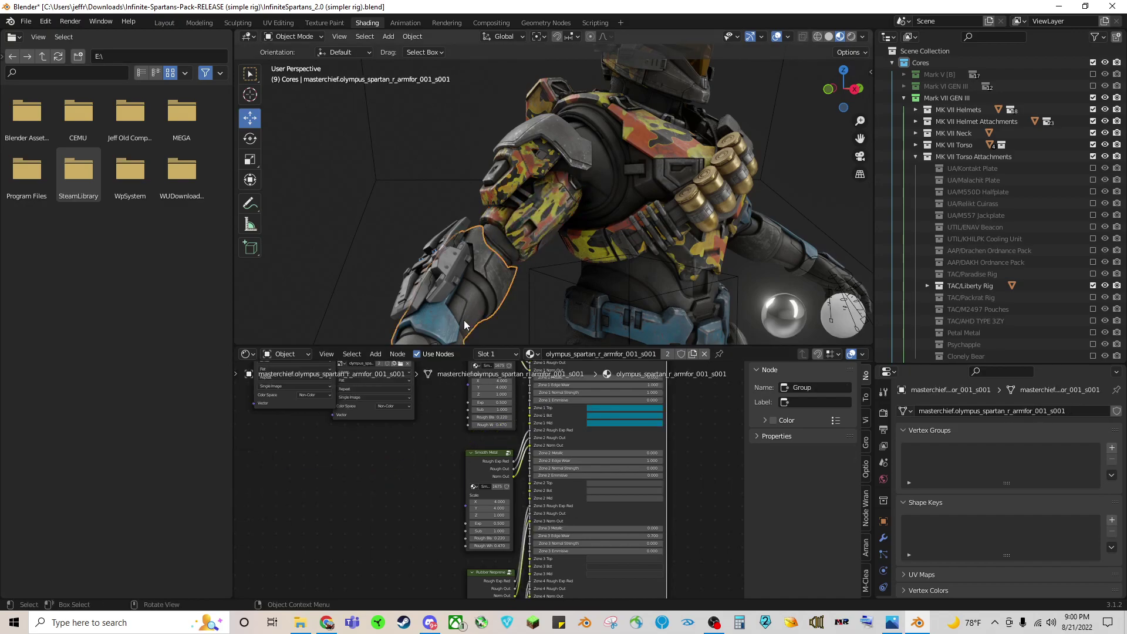
key("ctrl+v")
left_click_drag(367, 471, 530, 407)
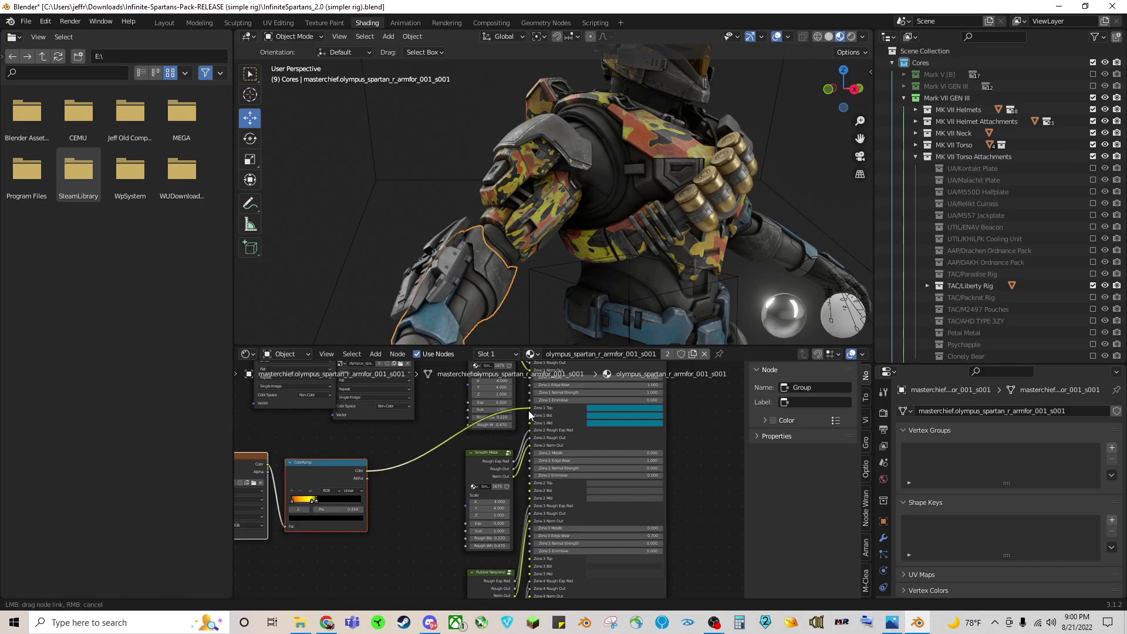
left_click_drag(366, 471, 529, 424)
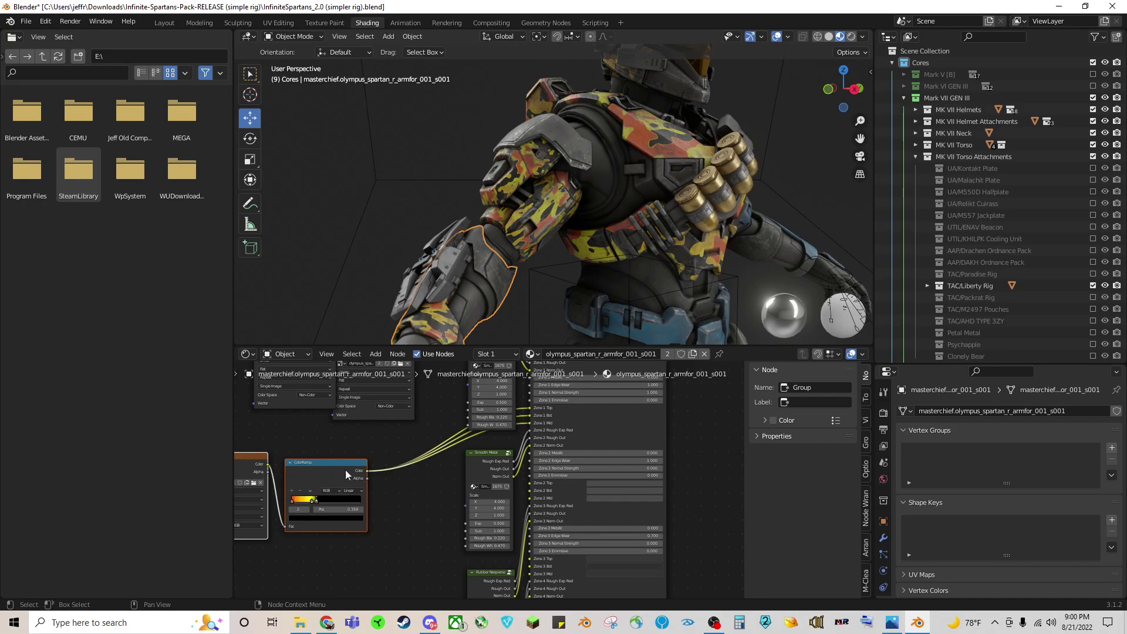
Paste the camouflage nodes into the left shoulder pad material and connect the ColorRamp's Color to Zone 1 Top, Bot and Mid.
left_click(517, 168)
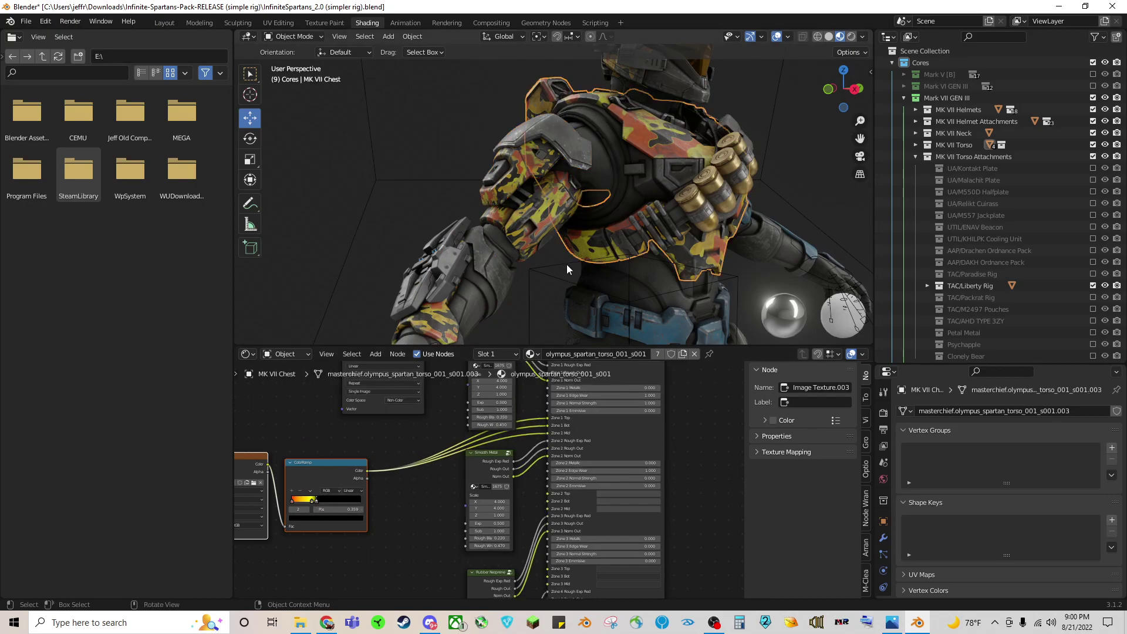
scroll(565, 264, "down", 5)
middle_click_drag(604, 277, 563, 248)
left_click(568, 238)
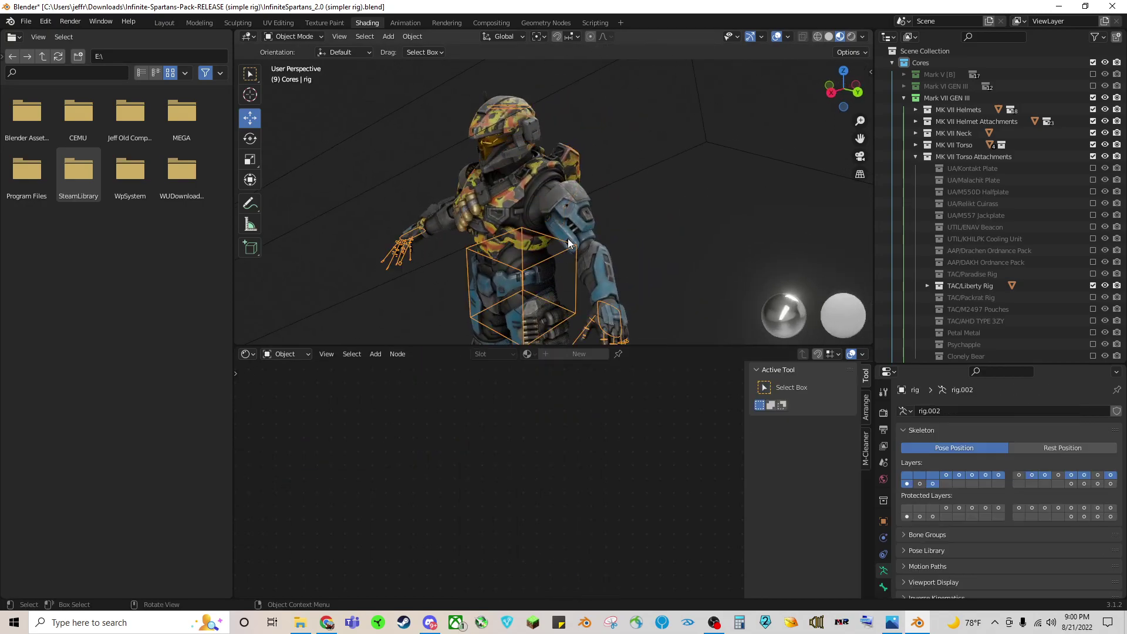
left_click(575, 229)
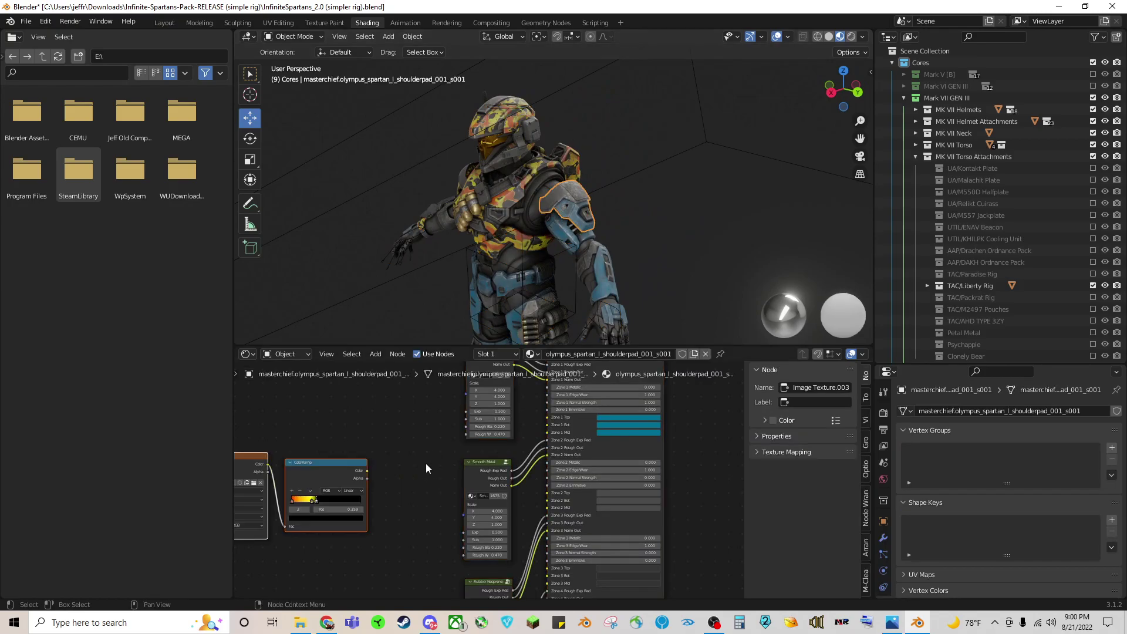
left_click_drag(366, 470, 546, 427)
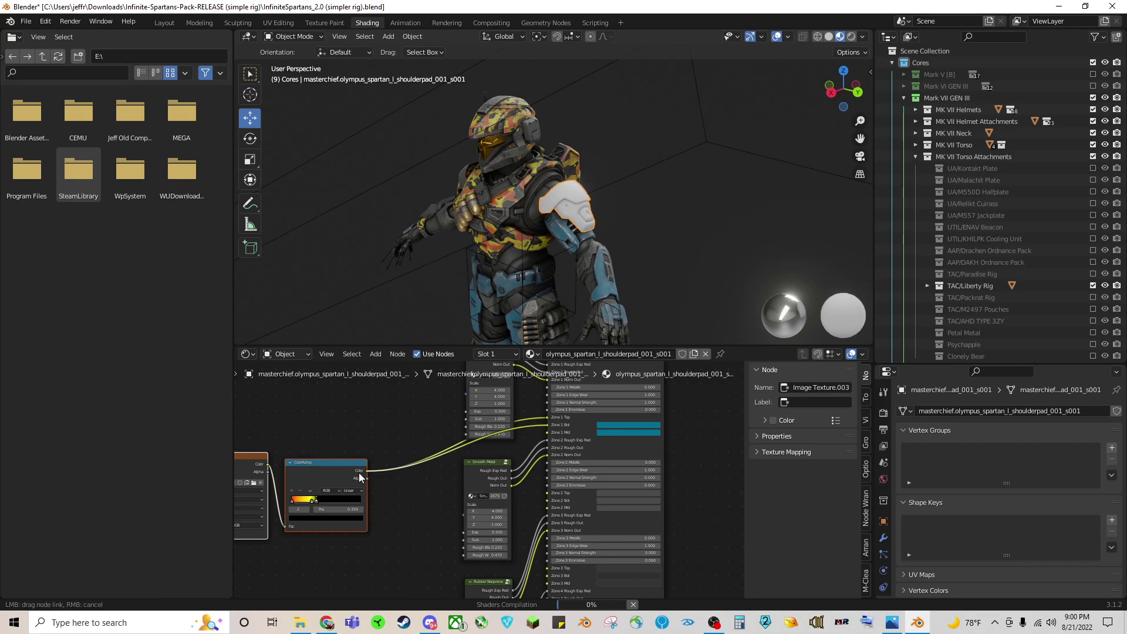
left_click_drag(360, 476, 549, 433)
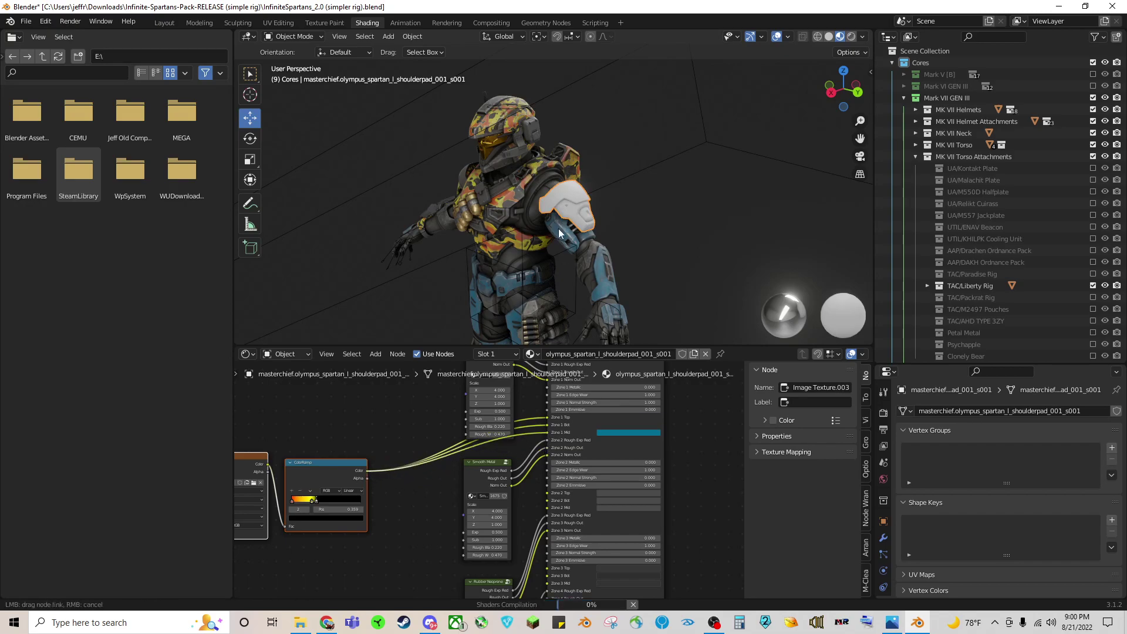
left_click_drag(505, 218, 549, 433)
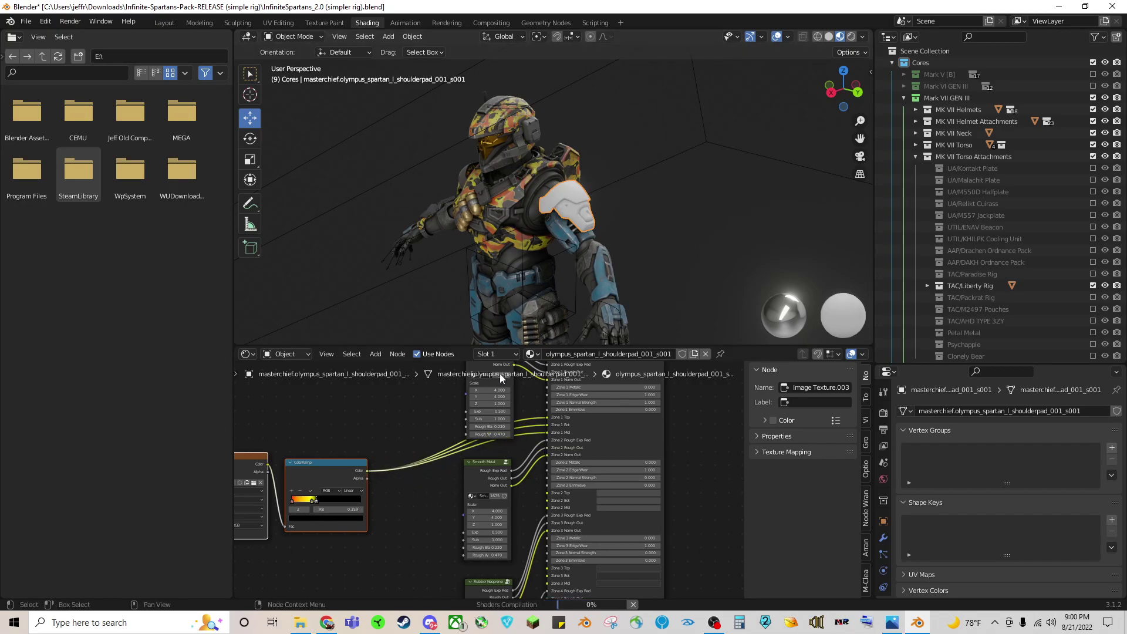
Paste the camouflage nodes into the MK VII Upper Arm [L] material and link the ColorRamp's Color to Zone 1 Top, Bot and Mid.
left_click(557, 219)
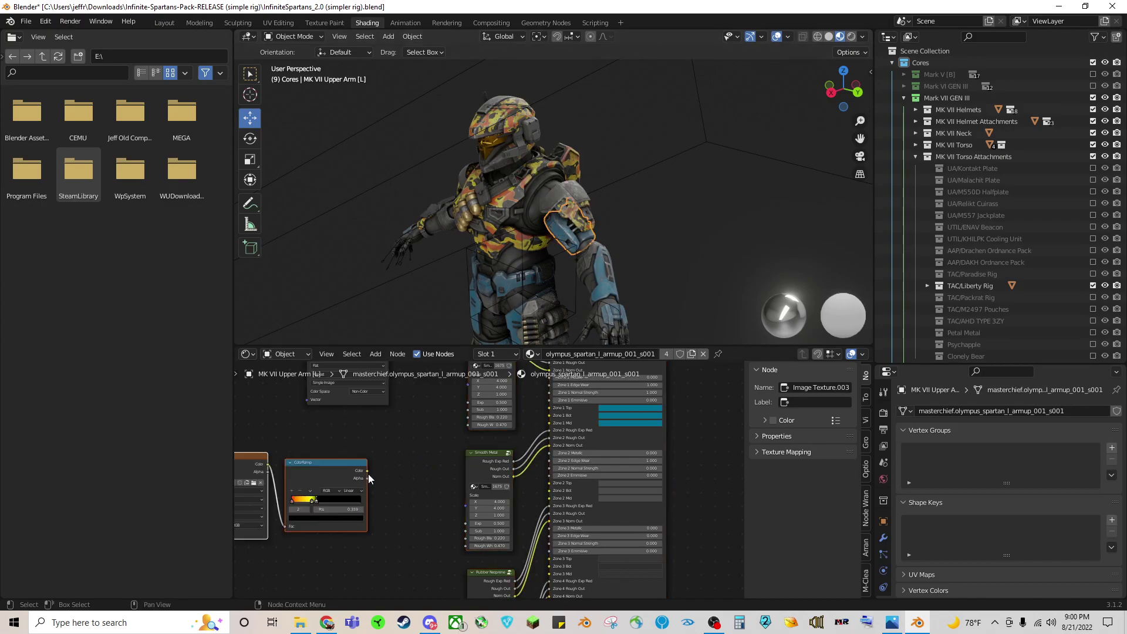
left_click_drag(366, 470, 550, 407)
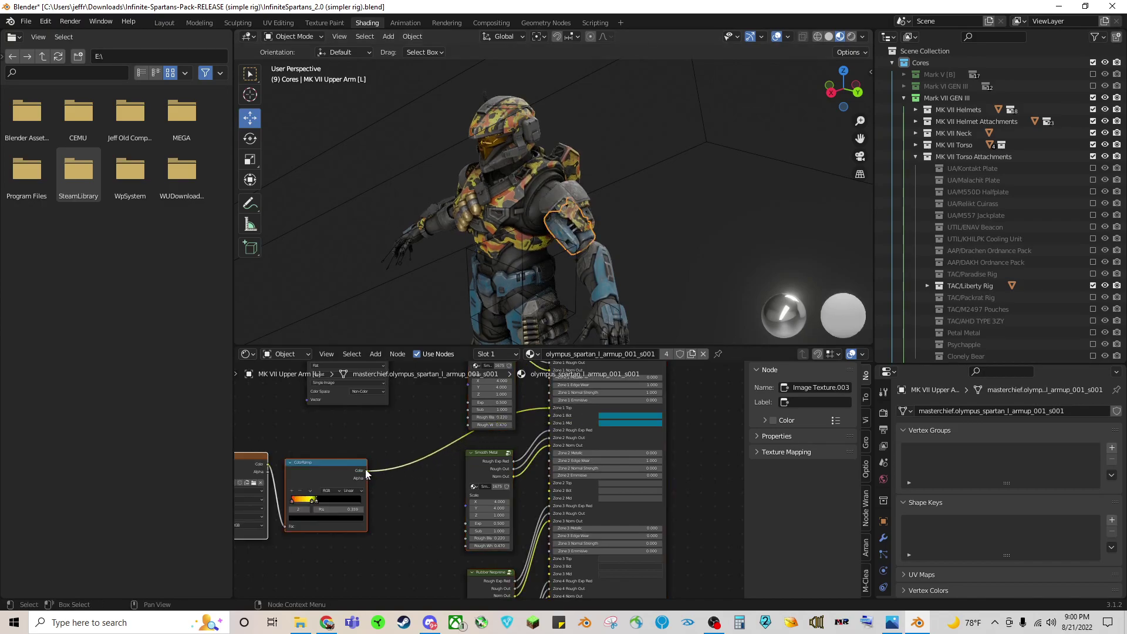
left_click_drag(366, 470, 547, 415)
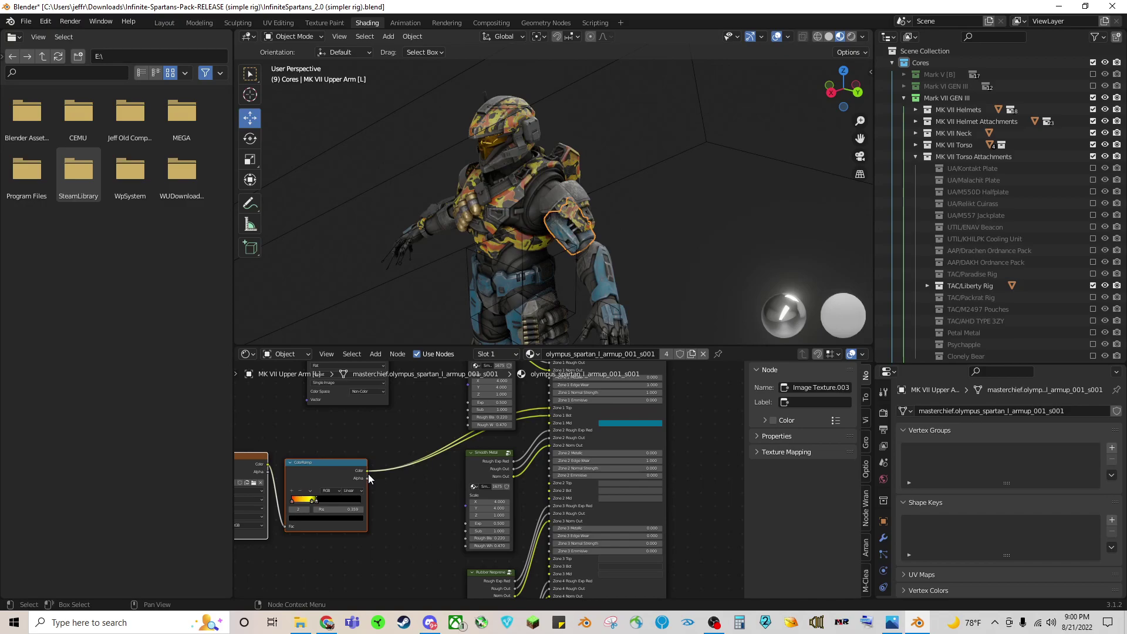
left_click_drag(367, 470, 552, 419)
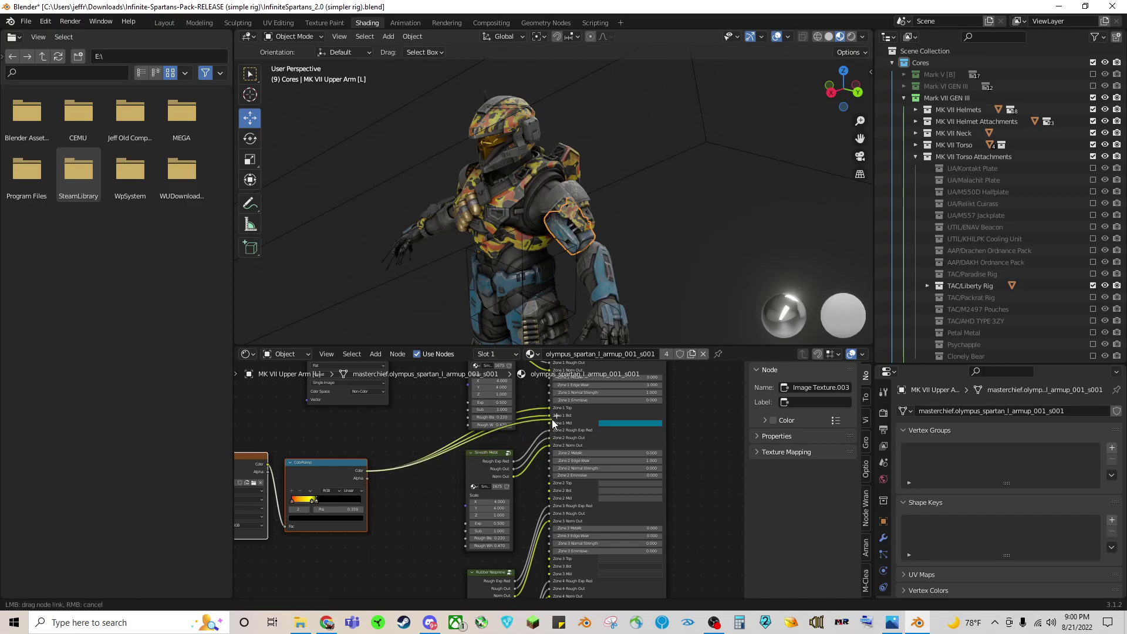
Add the copied camouflage nodes to the left forearm material and feed the ColorRamp's Color into Zone 1 Top, Bot and Mid.
left_click(597, 272)
key("ctrl+v")
left_click_drag(367, 470, 551, 417)
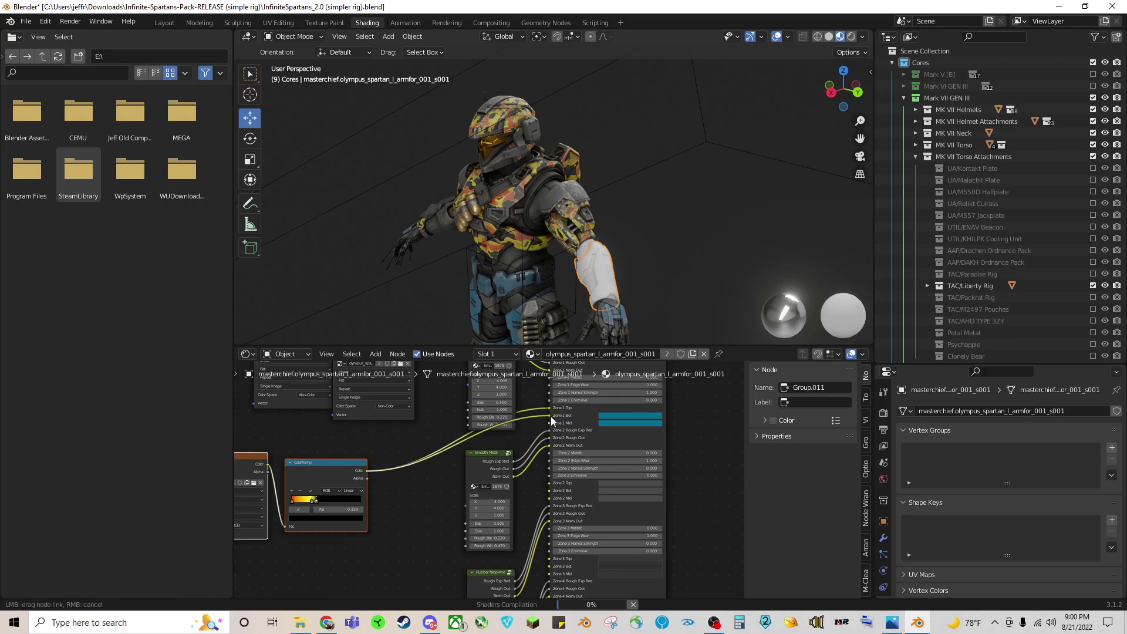
left_click_drag(366, 470, 550, 423)
left_click(370, 476)
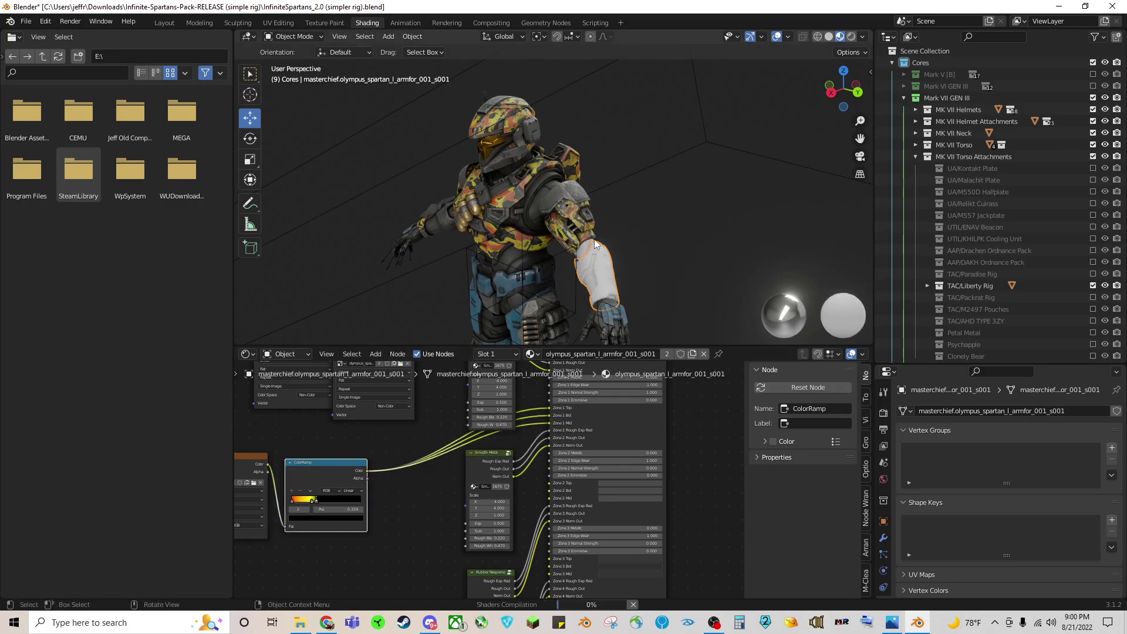
Select the left glove and brighten its material's Zone 1 Mid color to near white.
left_click_drag(859, 139, 807, 12)
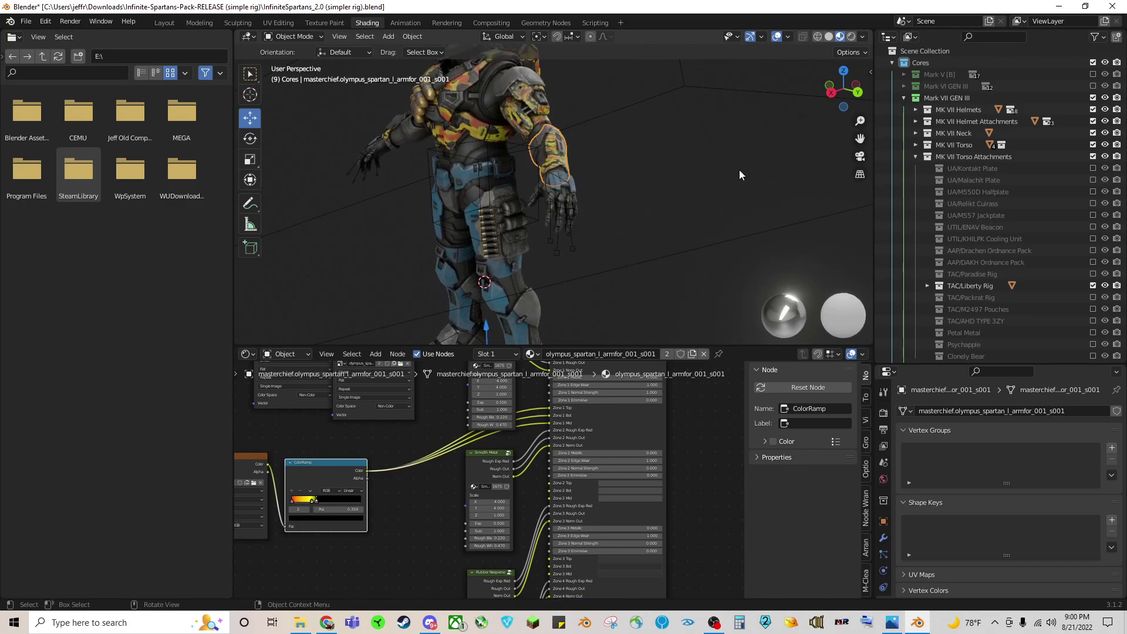
scroll(655, 171, "up", 2)
left_click(564, 202)
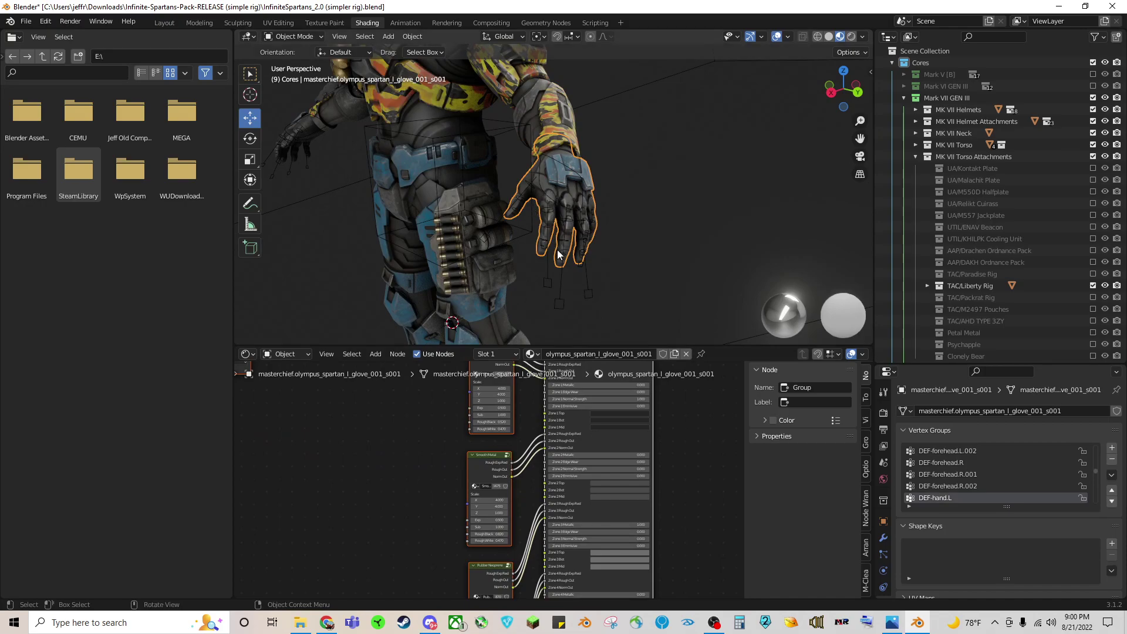
left_click(608, 428)
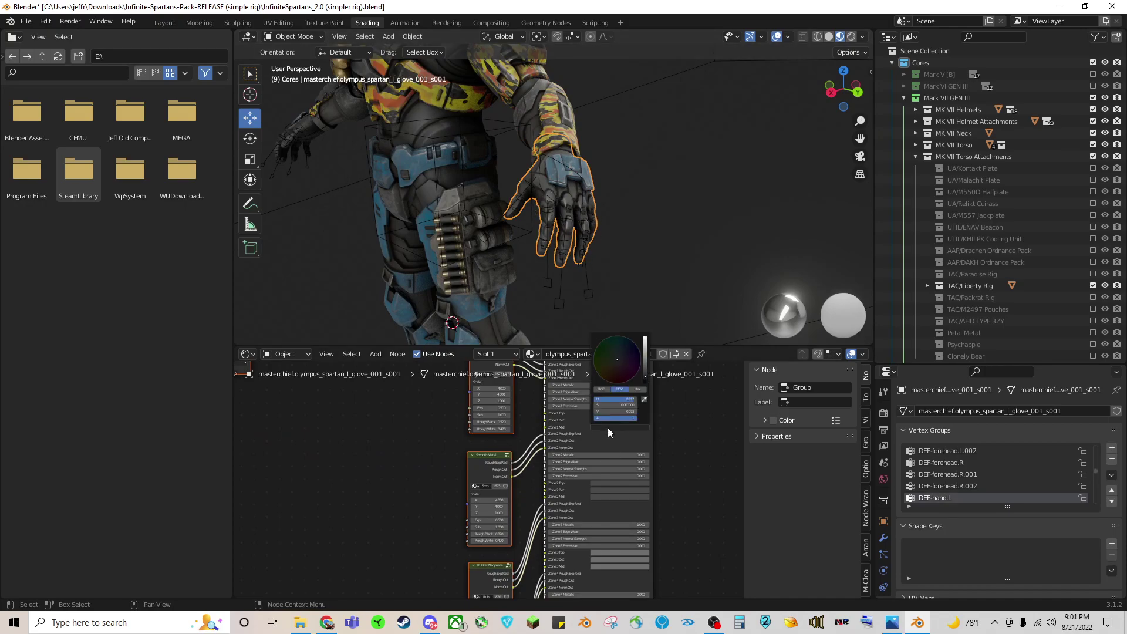
left_click_drag(645, 367, 645, 338)
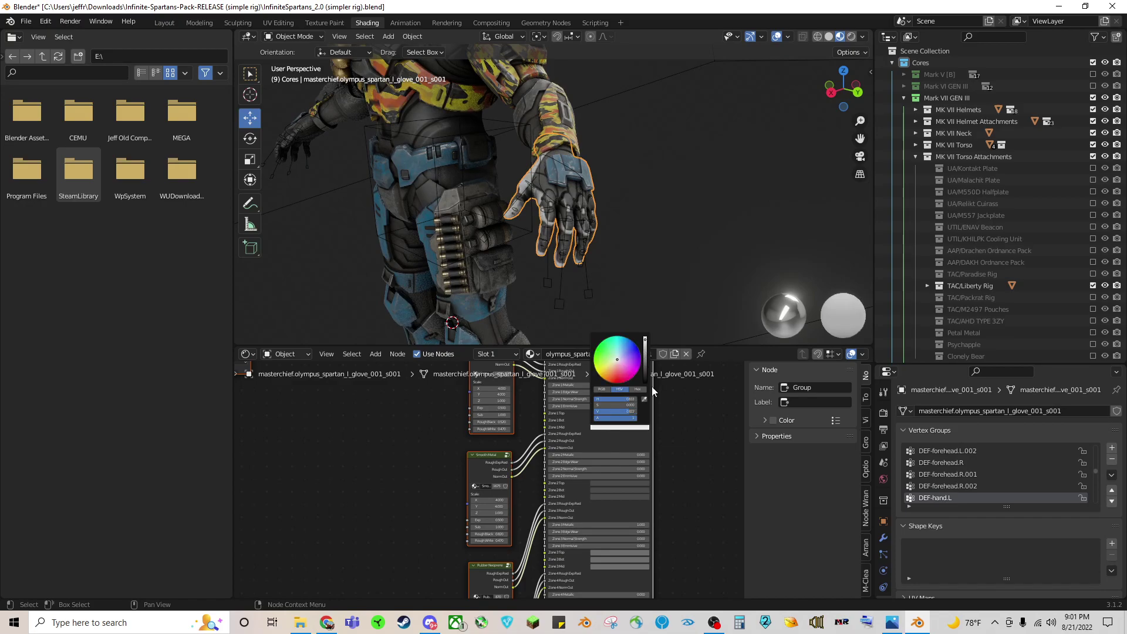
Paste the camouflage nodes into the left glove material and connect the ColorRamp's Color to Zone 1 Mid, Bot and Top.
left_click_drag(376, 471, 545, 426)
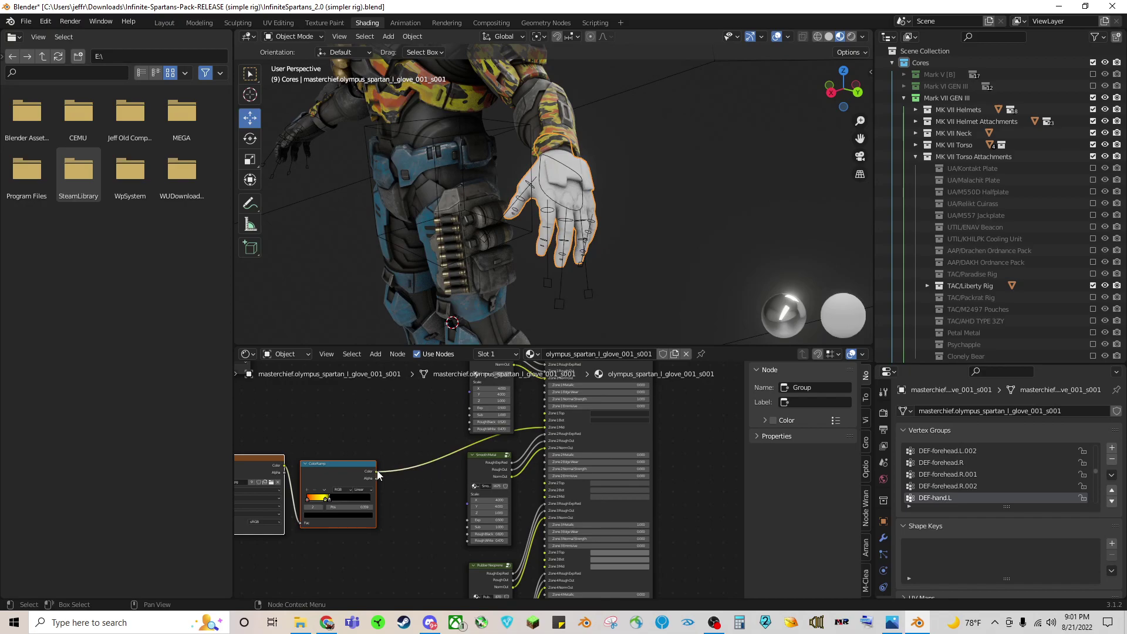
left_click_drag(376, 470, 544, 421)
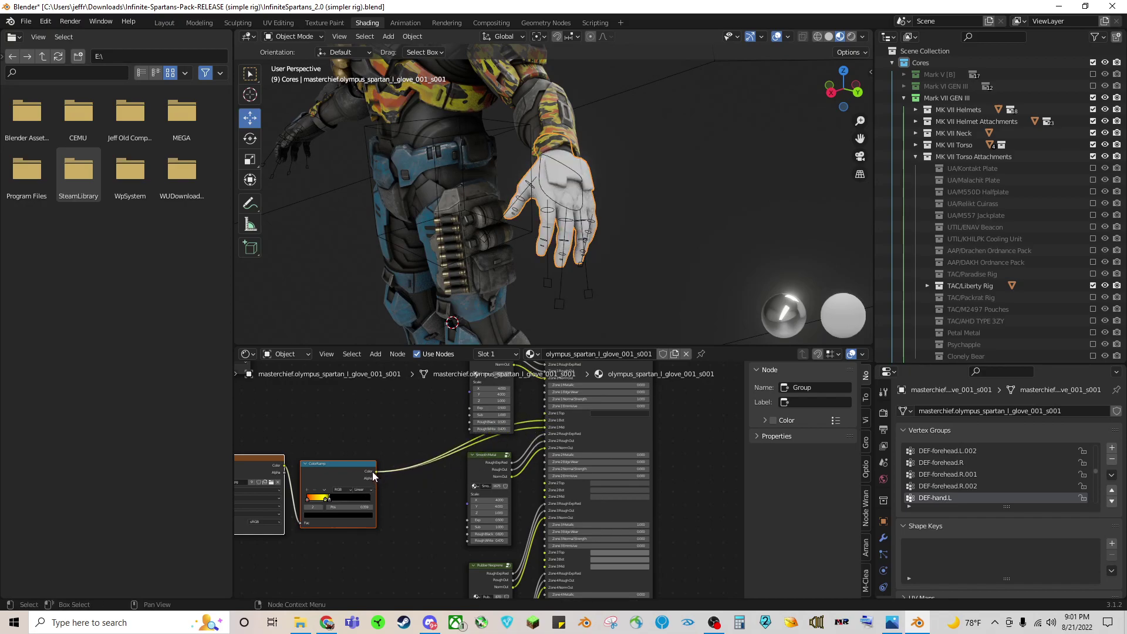
mouse_move(377, 470)
left_mouse_down()
mouse_move(487, 410)
mouse_move(545, 413)
left_mouse_up()
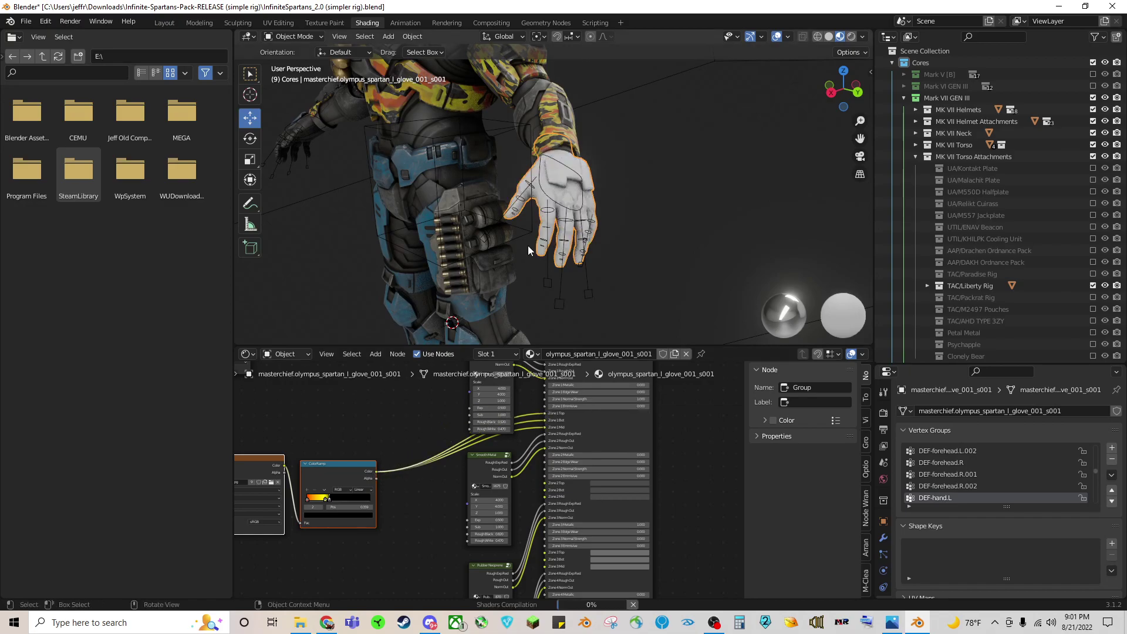
Examine the camouflage on the left glove's palm and back, as well as on the arms and torso.
scroll(563, 227, "up", 3)
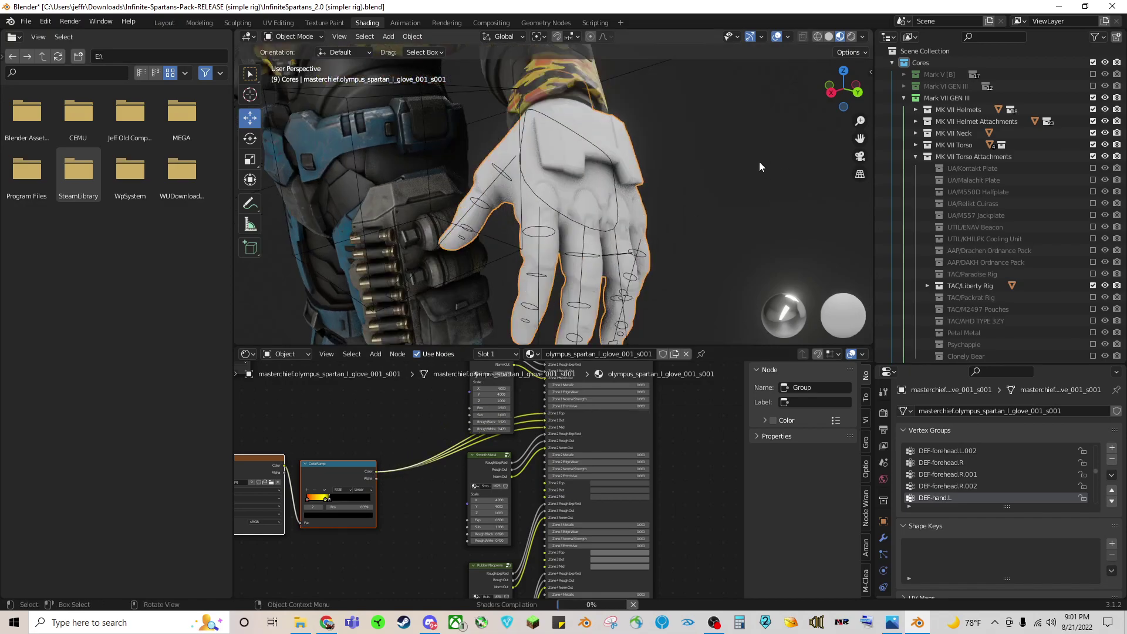
scroll(755, 163, "up", 1)
middle_click_drag(755, 164, 846, 76)
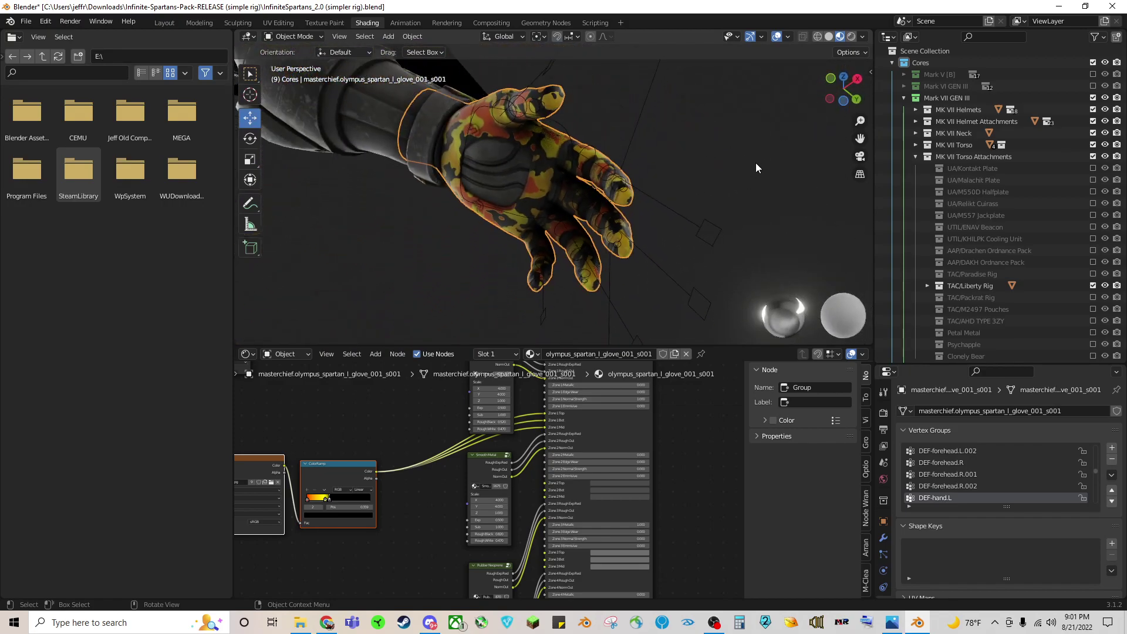
middle_click_drag(753, 164, 625, 246)
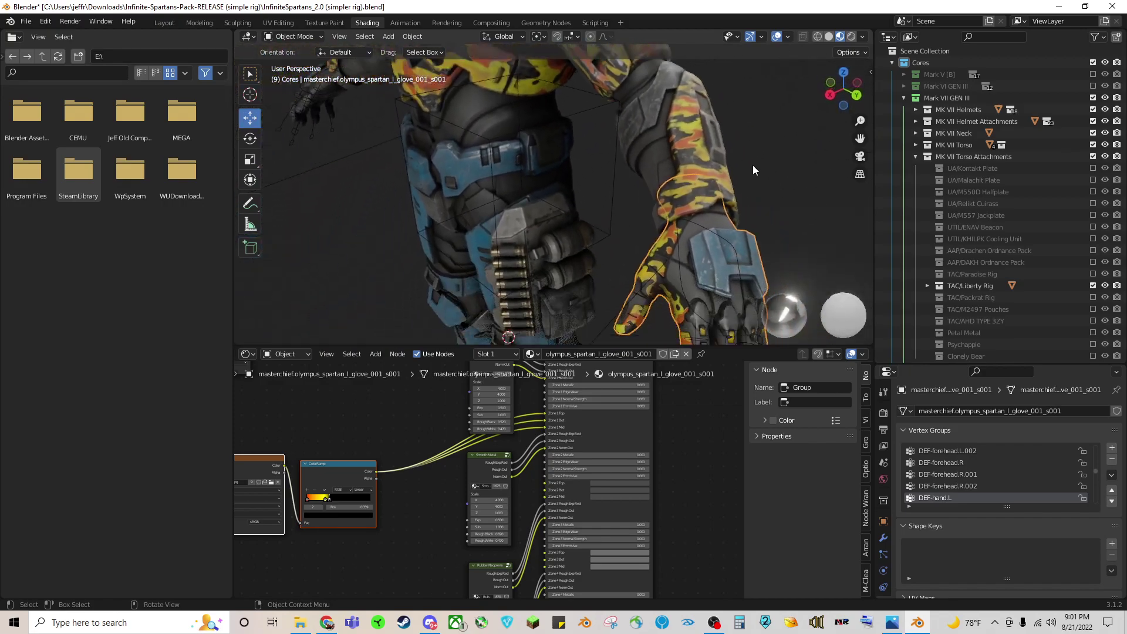
scroll(755, 170, "down", 3)
middle_click_drag(756, 170, 753, 215)
mouse_move(751, 167)
middle_mouse_down()
mouse_move(763, 143)
mouse_move(749, 24)
mouse_move(747, 154)
middle_mouse_up()
scroll(752, 166, "up", 2)
scroll(742, 171, "up", 2)
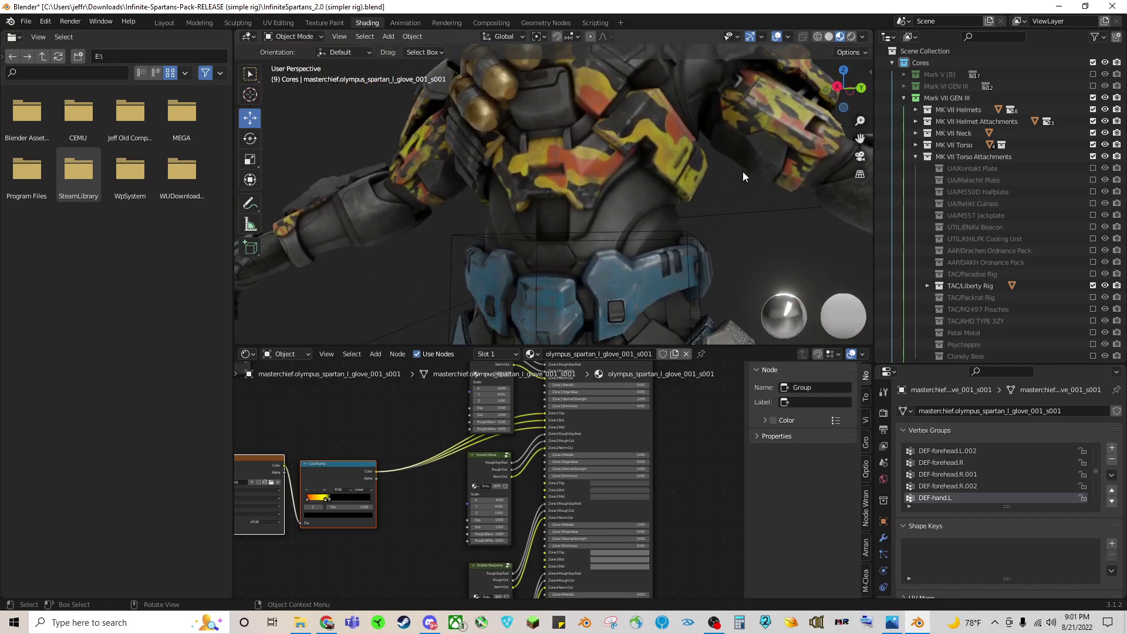
Select the MKVII Torso 1 mesh at the abdomen to check its material's node connections.
scroll(743, 176, "down", 1)
mouse_move(634, 193)
middle_mouse_down()
mouse_move(621, 196)
mouse_move(649, 206)
middle_mouse_up()
left_click(650, 210)
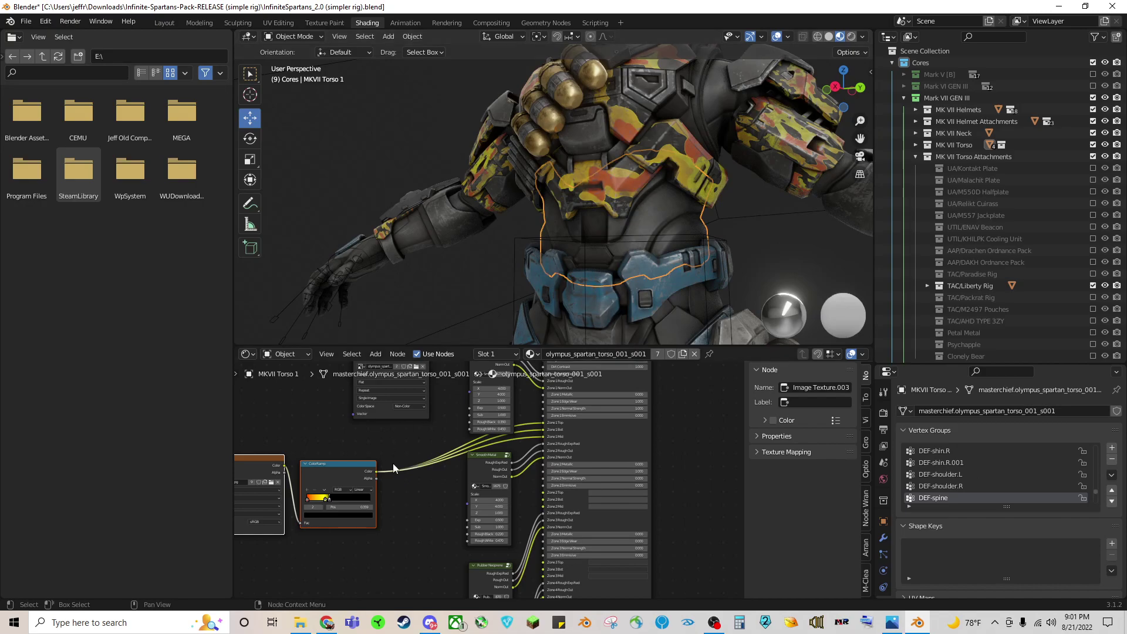
Try a white Zone 2 Mid color in the torso material to find which armor area it controls.
scroll(394, 468, "down", 2)
scroll(487, 478, "up", 1)
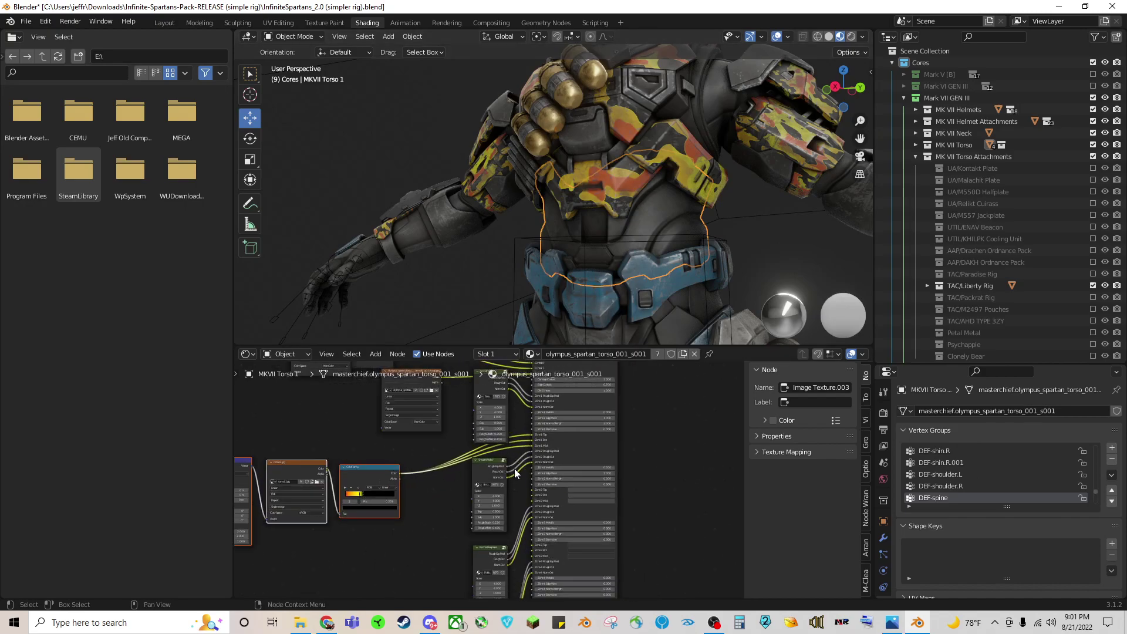
scroll(522, 468, "down", 2)
scroll(536, 459, "up", 3)
middle_click_drag(599, 488, 551, 431)
scroll(555, 435, "up", 2)
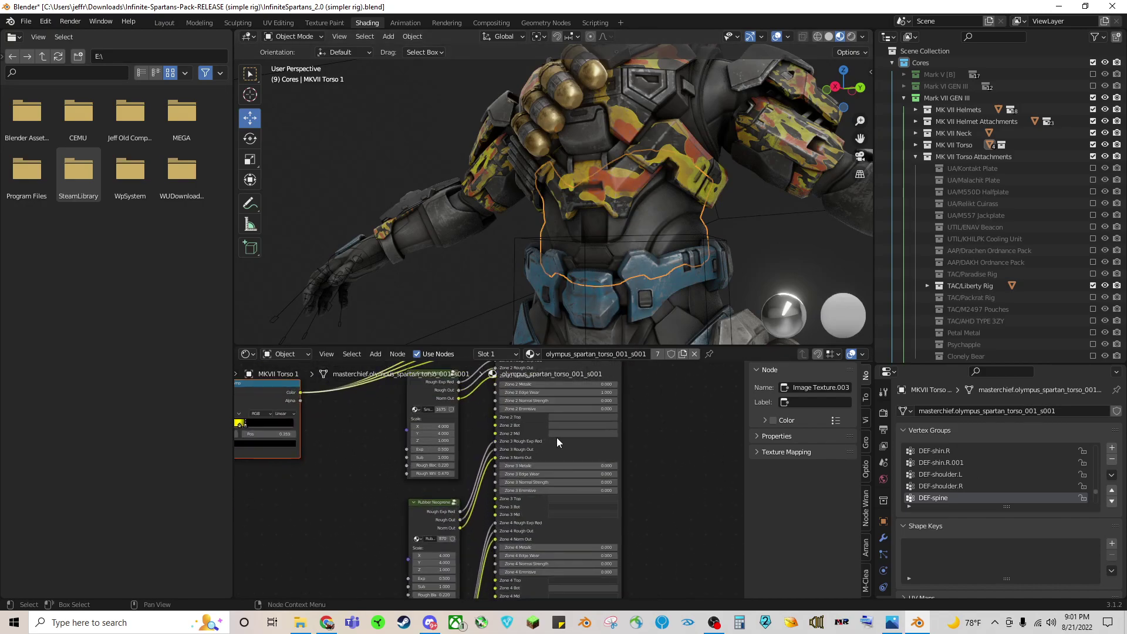
left_click(574, 434)
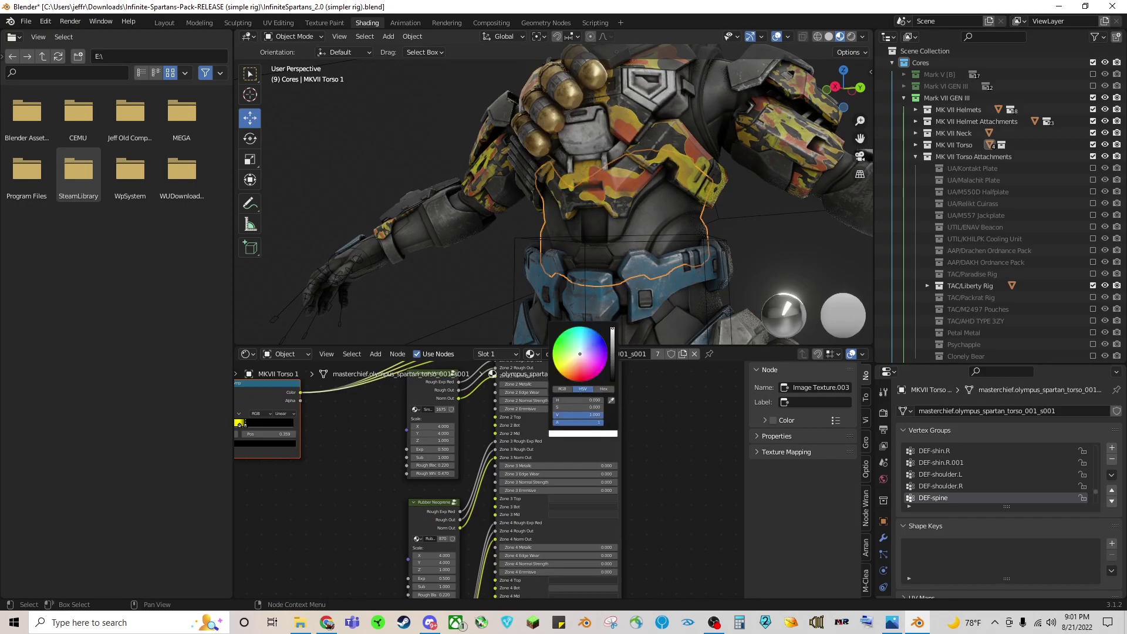
mouse_move(612, 364)
left_mouse_down()
mouse_move(613, 340)
mouse_move(613, 361)
left_mouse_up()
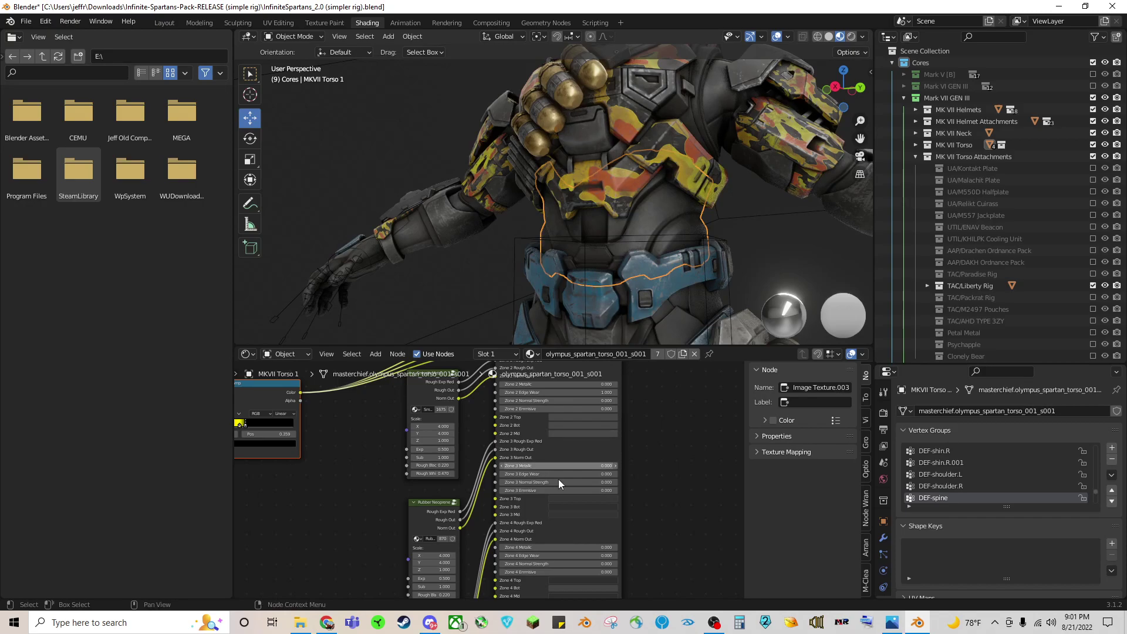
Try brighter Zone 3 colors in the torso material to find their area, and undo them.
left_click(580, 514)
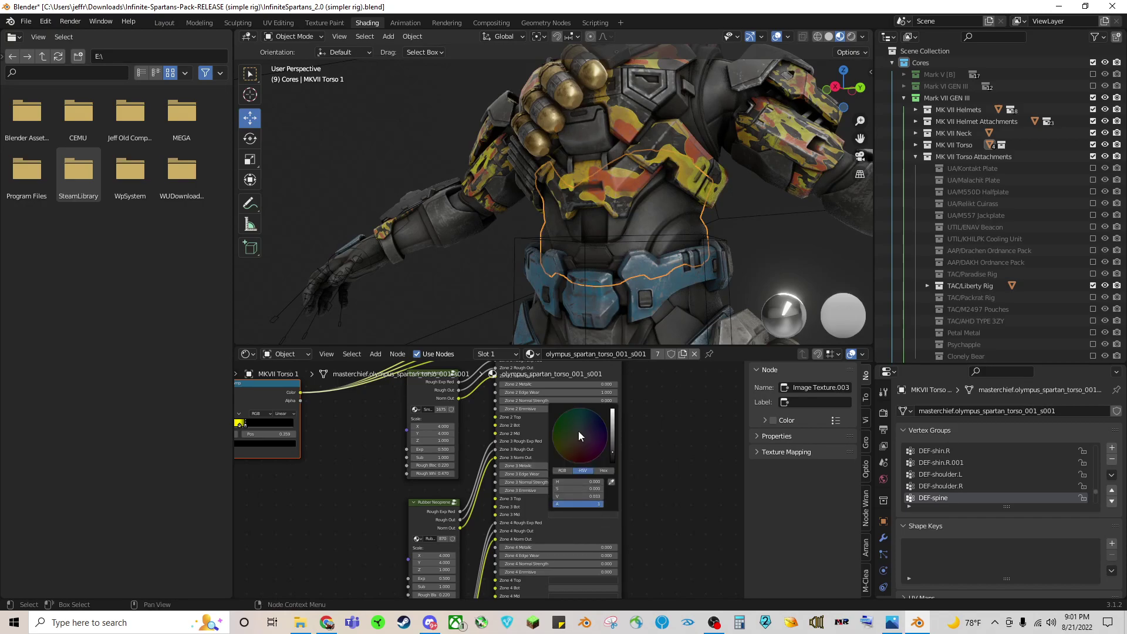
mouse_move(613, 439)
left_mouse_down()
mouse_move(614, 423)
mouse_move(613, 455)
mouse_move(613, 443)
left_mouse_up()
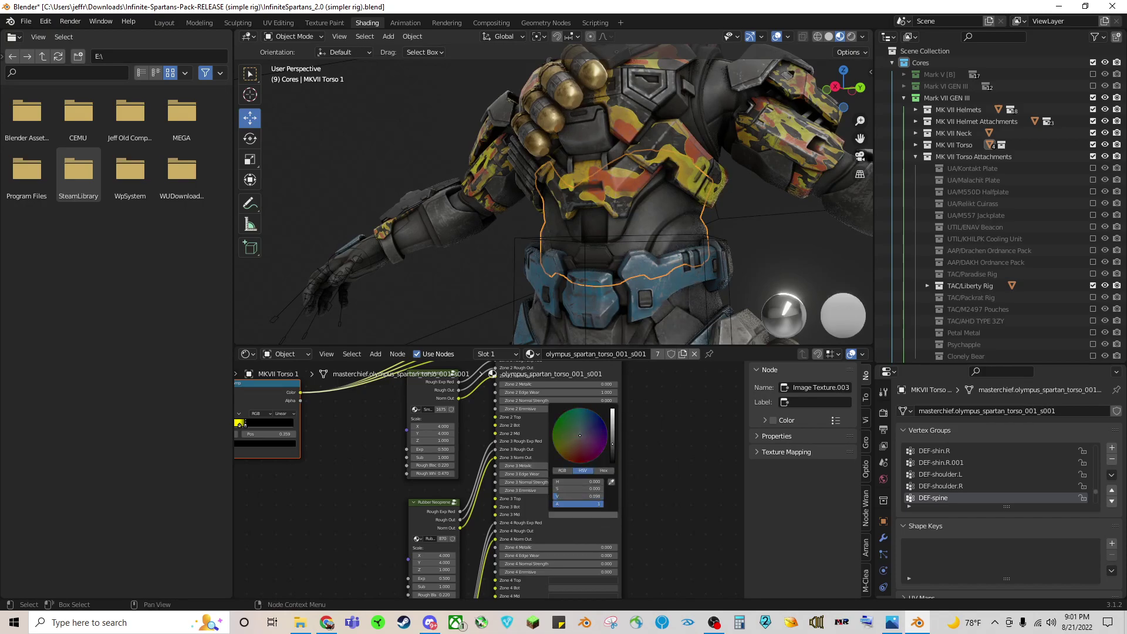
left_click(593, 511)
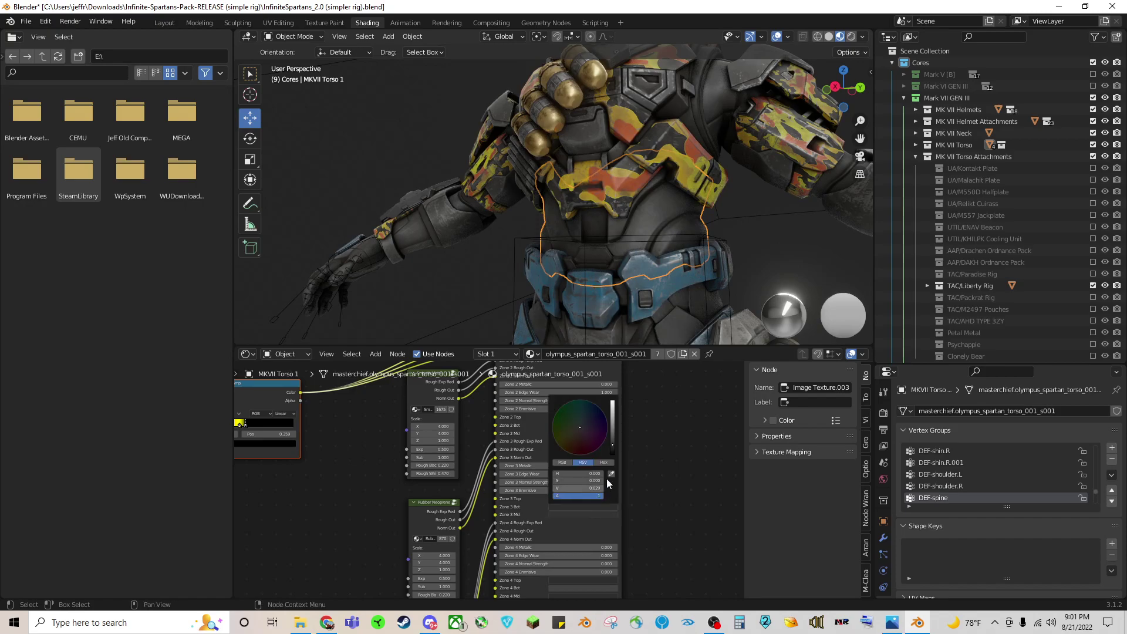
left_click_drag(578, 488, 587, 488)
mouse_move(612, 433)
left_mouse_down()
mouse_move(612, 400)
mouse_move(612, 411)
left_mouse_up()
left_click(596, 514)
left_click(598, 499)
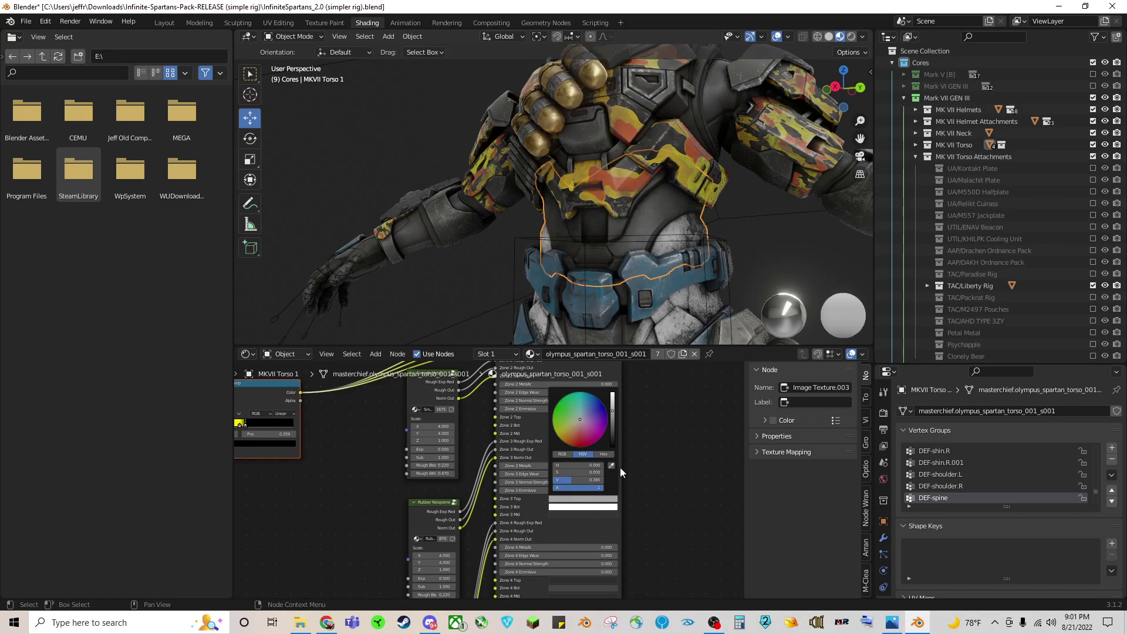
key("ctrl+z")
key("ctrl+z")
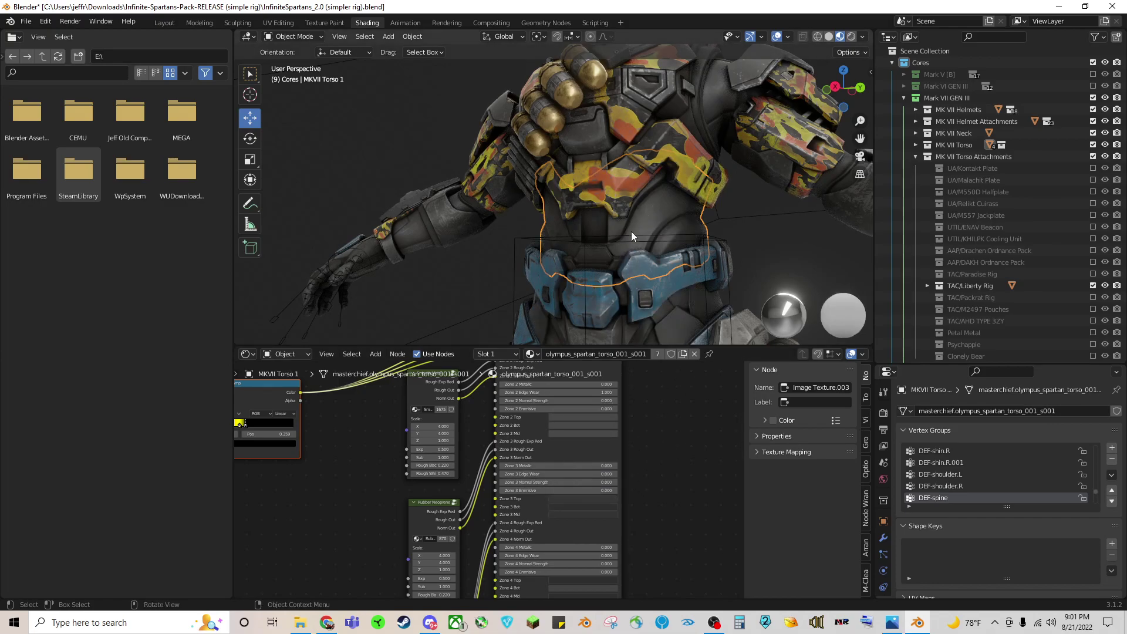
Brighten the Zone 4 Mid color of the torso material to grey.
scroll(589, 425, "down", 1)
middle_click_drag(579, 483, 583, 367)
left_click(585, 476)
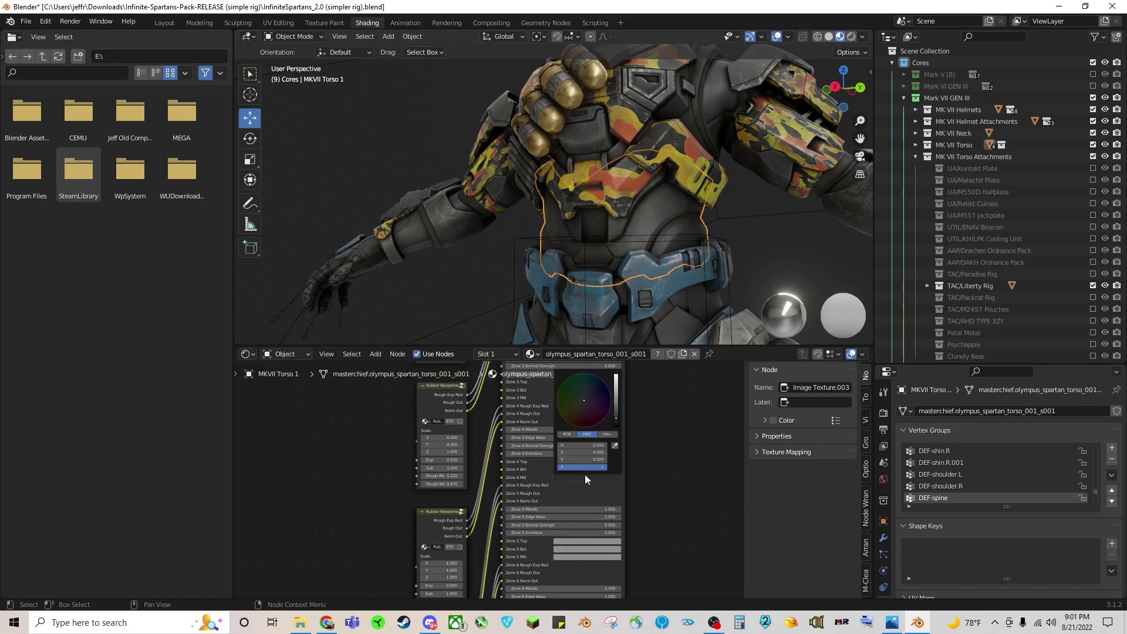
mouse_move(615, 412)
left_mouse_down()
mouse_move(616, 375)
mouse_move(616, 403)
left_mouse_up()
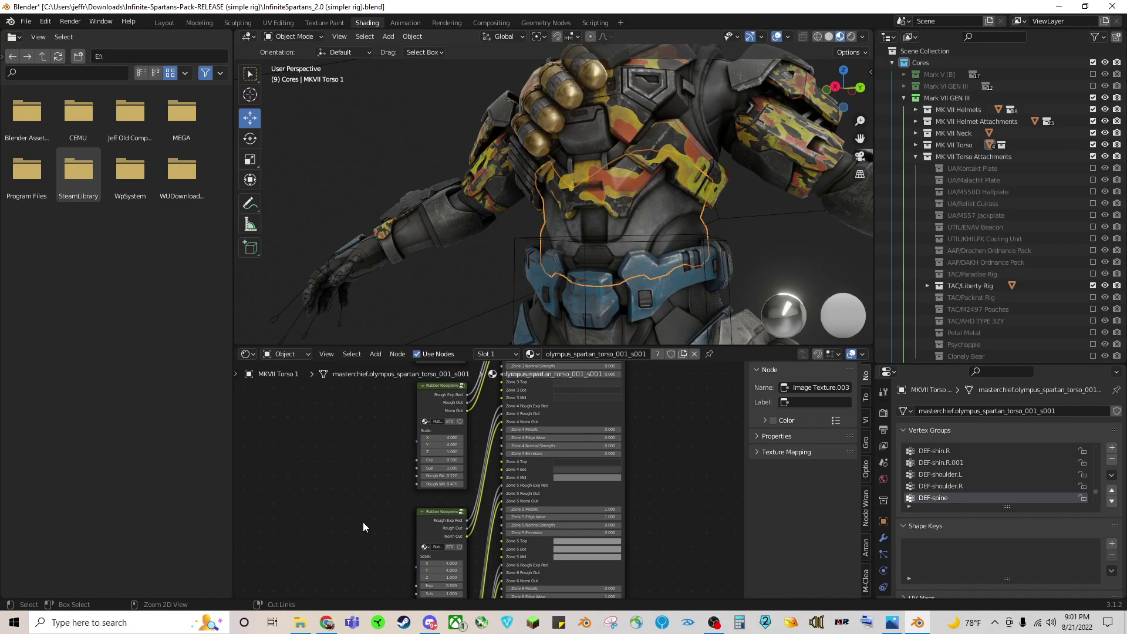
Duplicate the torso's camouflage nodes below the originals and connect the copied ColorRamp's Color to Zone 4 Mid, Bot and Top.
scroll(386, 446, "down", 2)
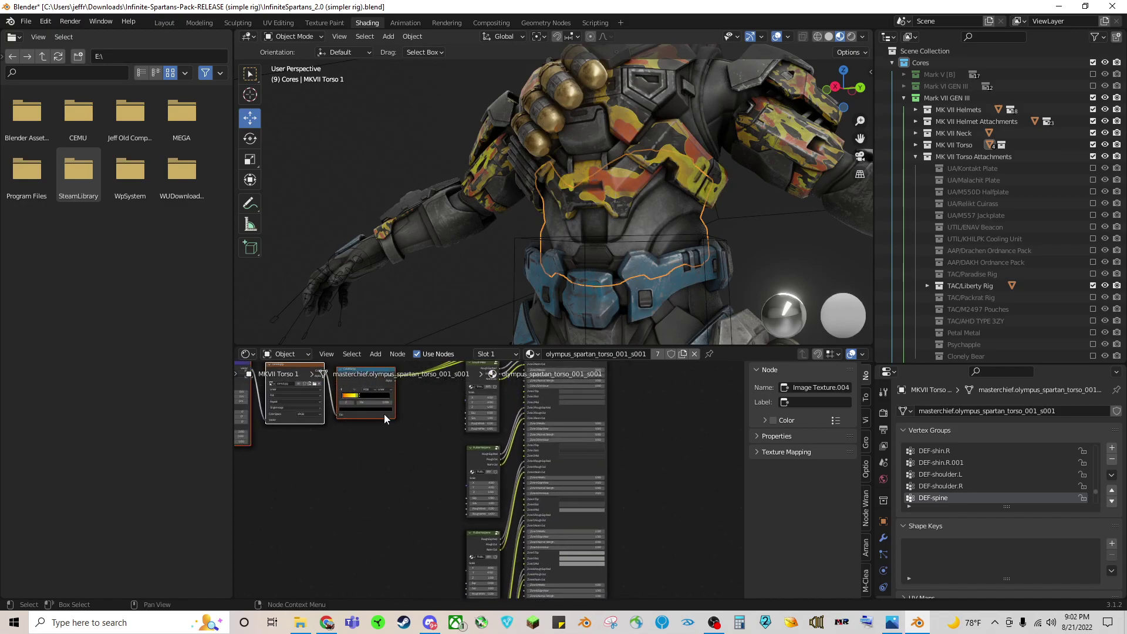
key("shift+d")
left_click(441, 531)
scroll(486, 490, "up", 7)
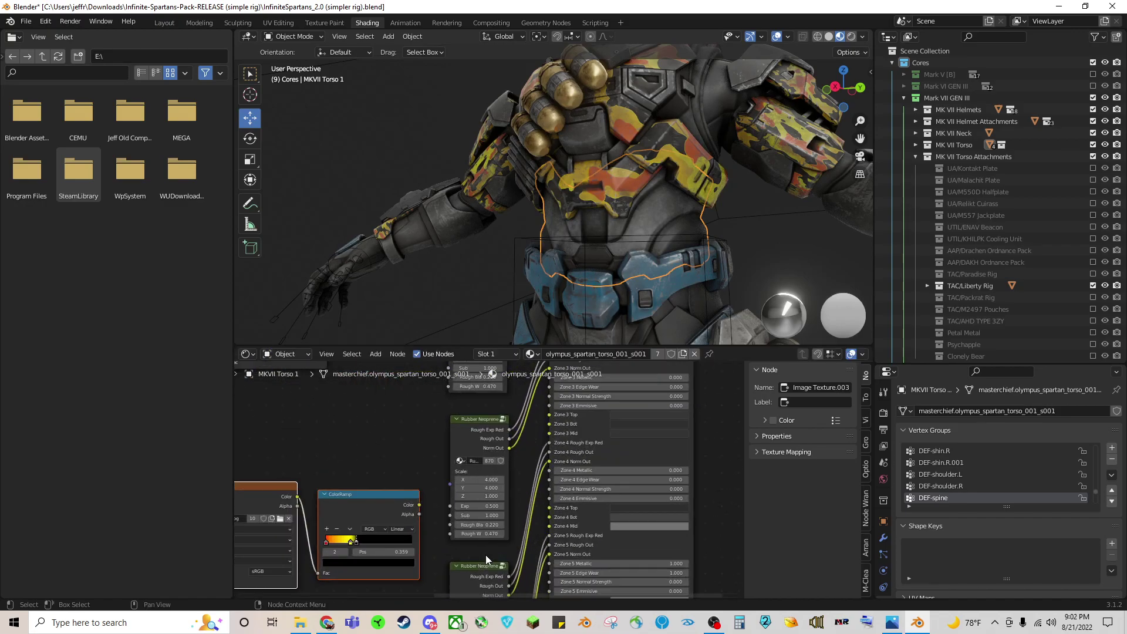
middle_click_drag(486, 556, 429, 488)
left_click_drag(363, 438, 490, 461)
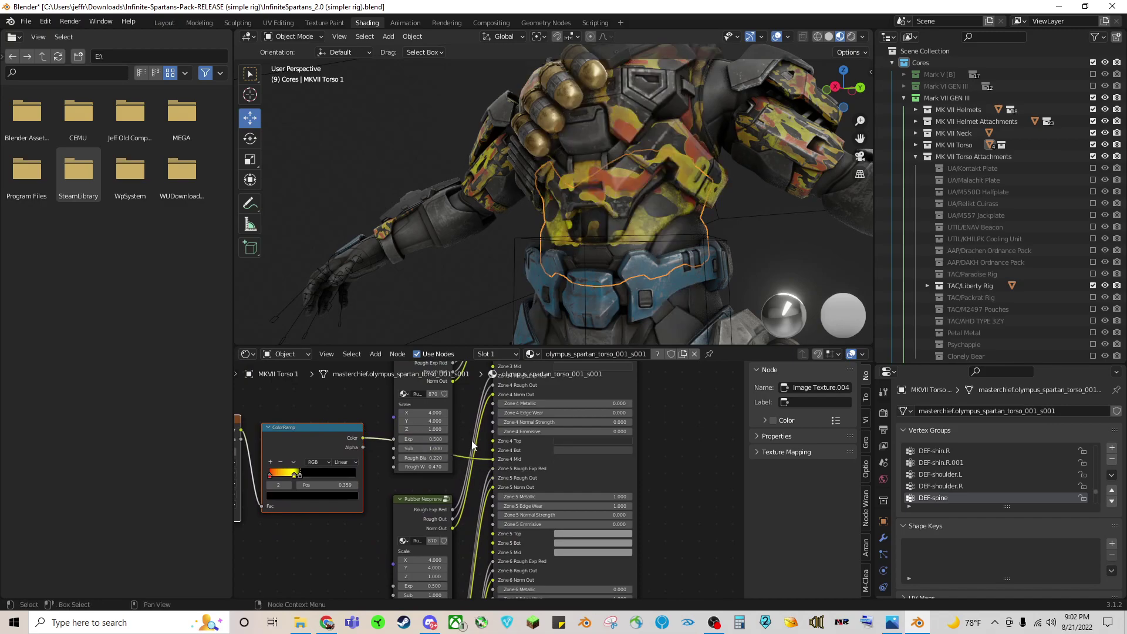
left_click_drag(362, 438, 493, 453)
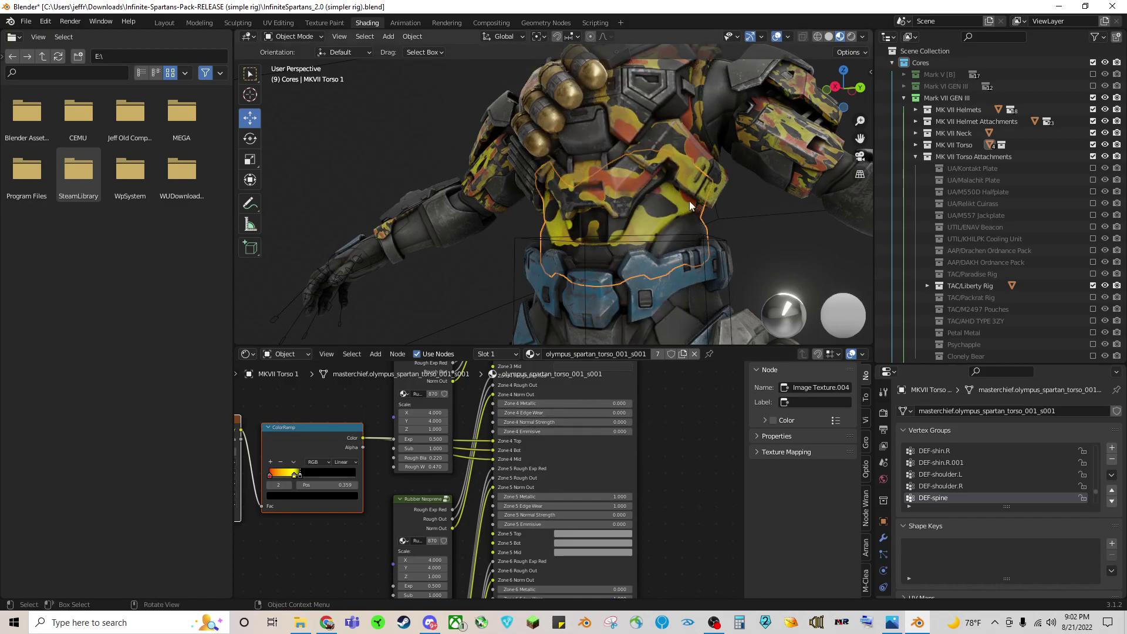
scroll(675, 208, "down", 5)
middle_click_drag(598, 242, 621, 269)
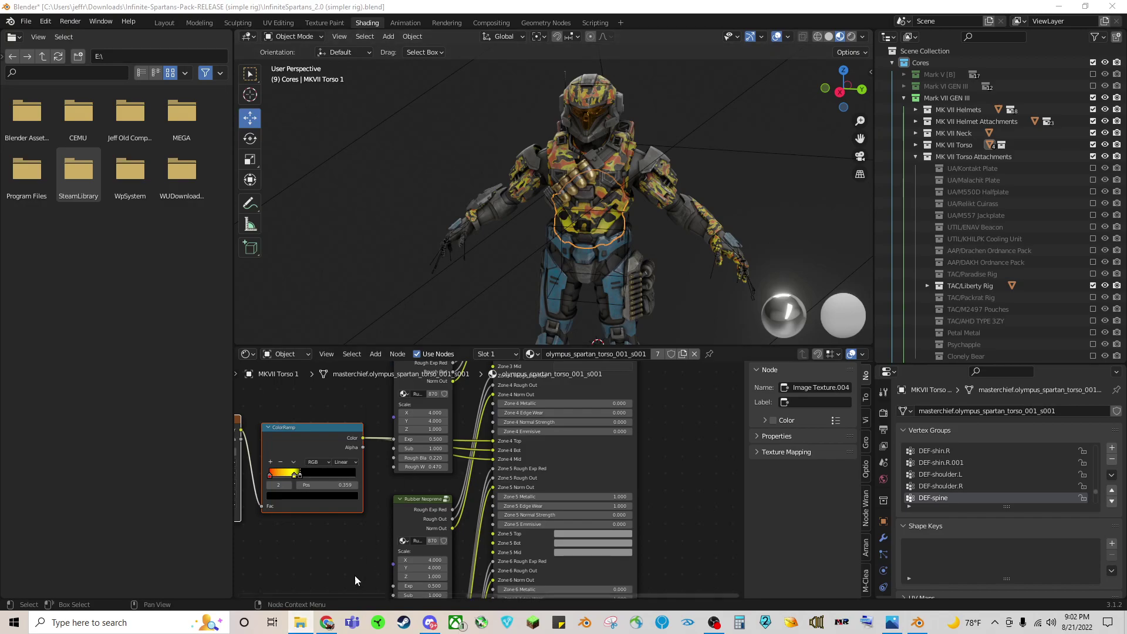
Switch to Chrome and look through the greyscale camo pattern image results, previewing the futuristic diagonal camouflage.
left_click(327, 622)
key("ctrl+Tab")
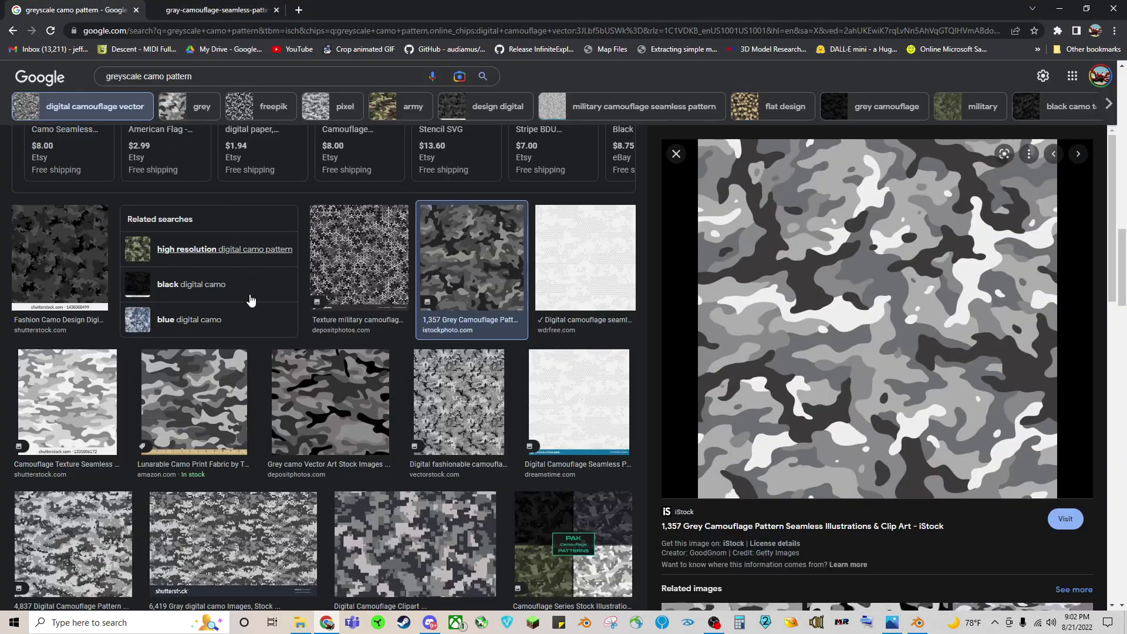
scroll(311, 424, "down", 8)
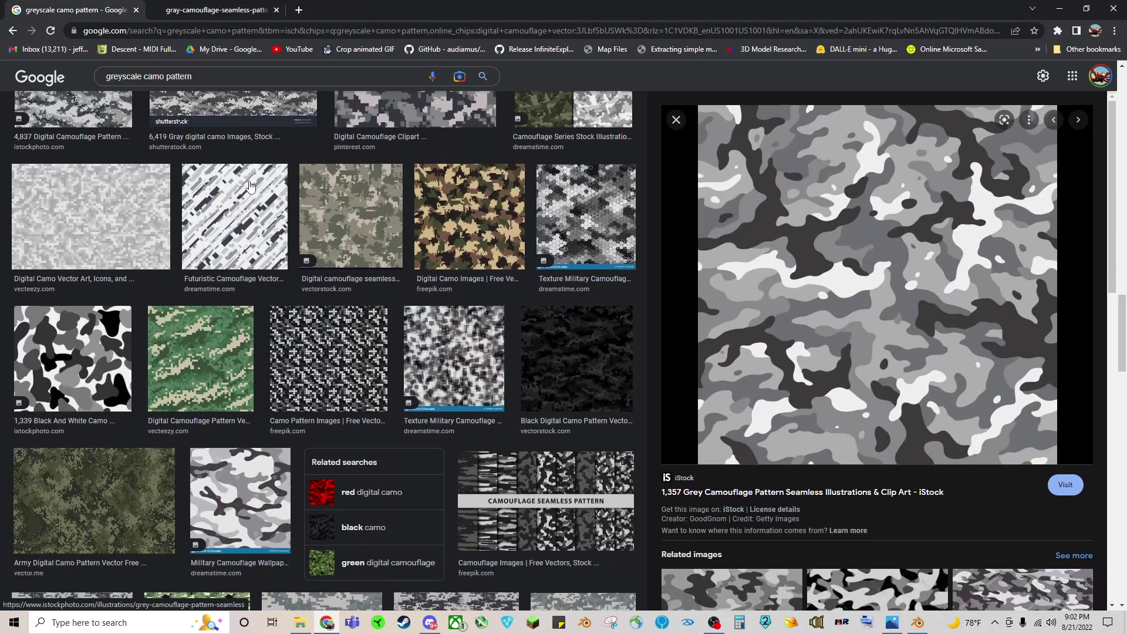
left_click(237, 222)
right_click(666, 286)
right_click(782, 233)
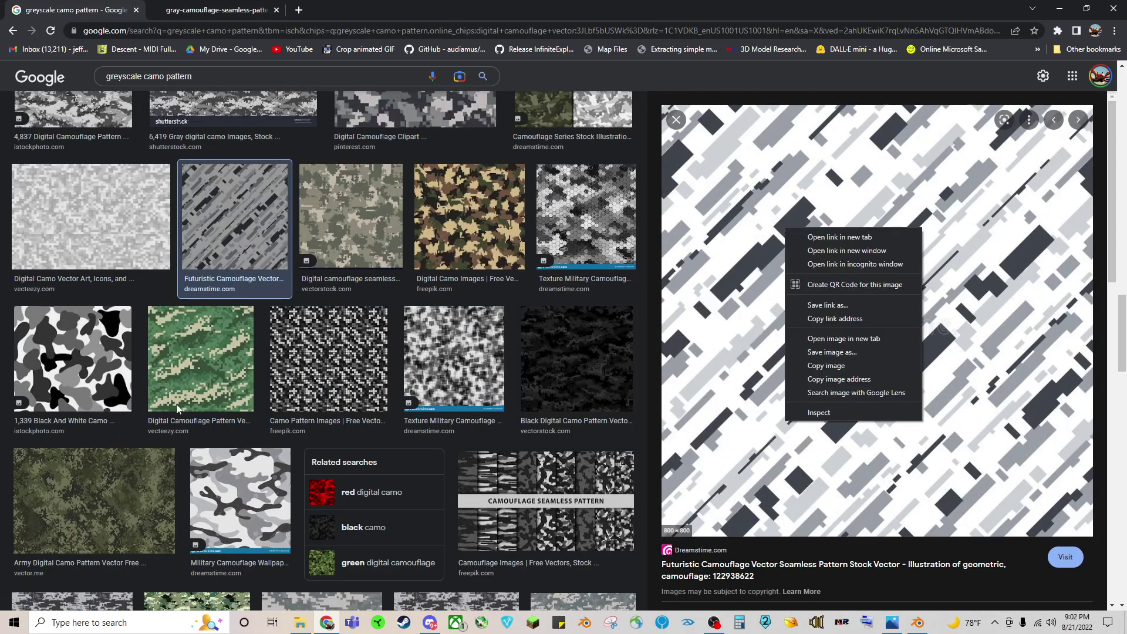
scroll(176, 404, "down", 15)
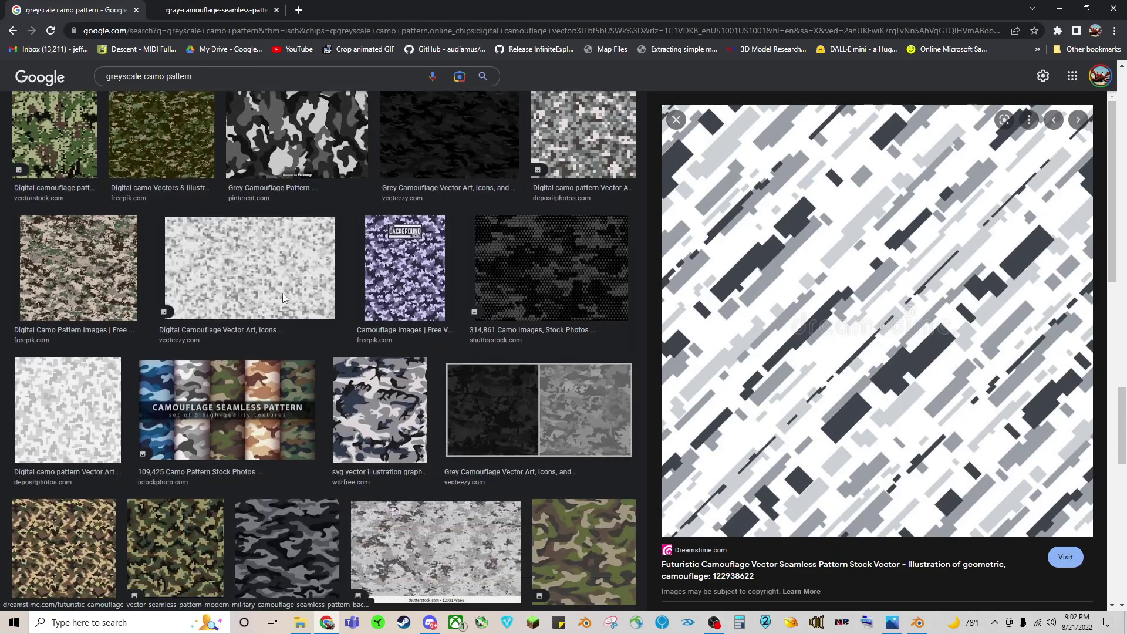
scroll(283, 296, "down", 10)
scroll(342, 418, "down", 5)
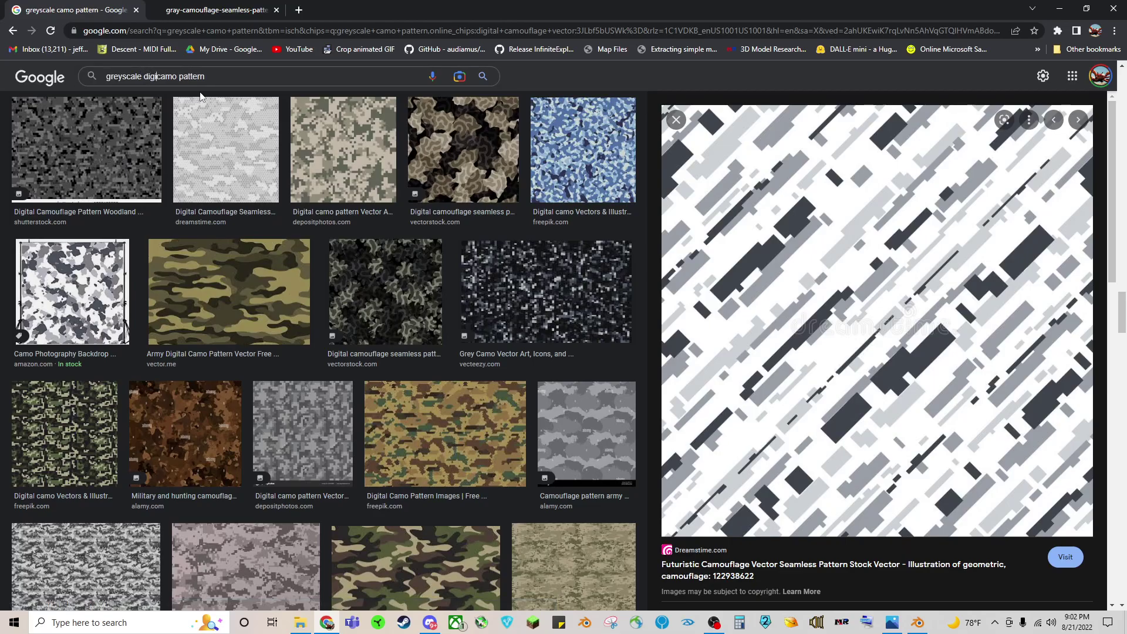
Search Google Images for "greyscale digital camo pattern" and browse the results for a pixel camouflage.
key("Return")
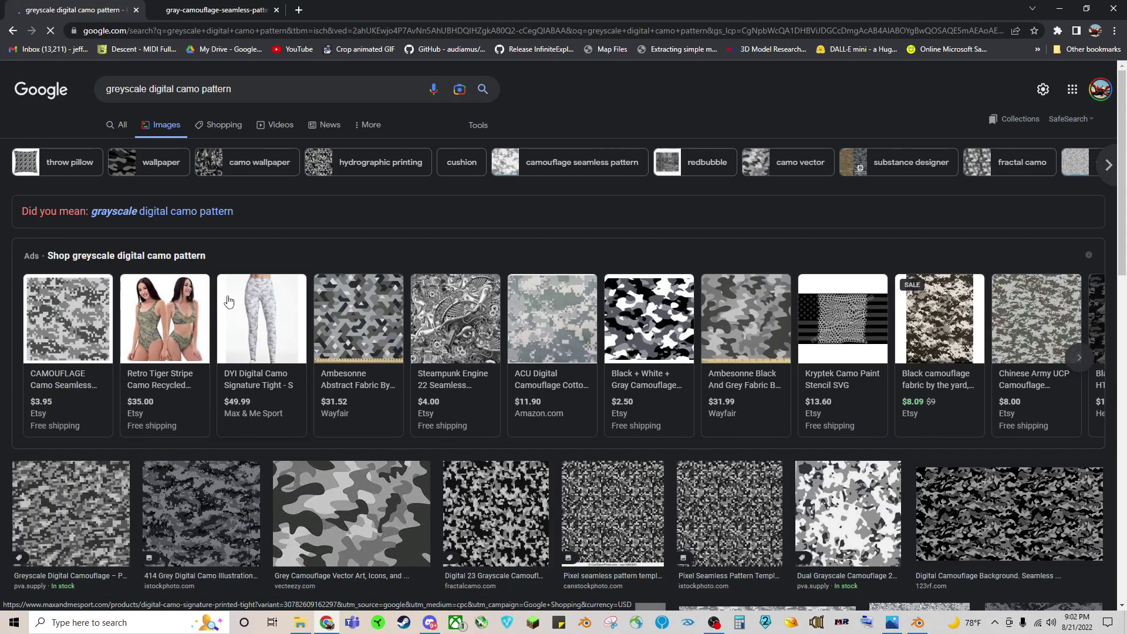
scroll(202, 178, "down", 6)
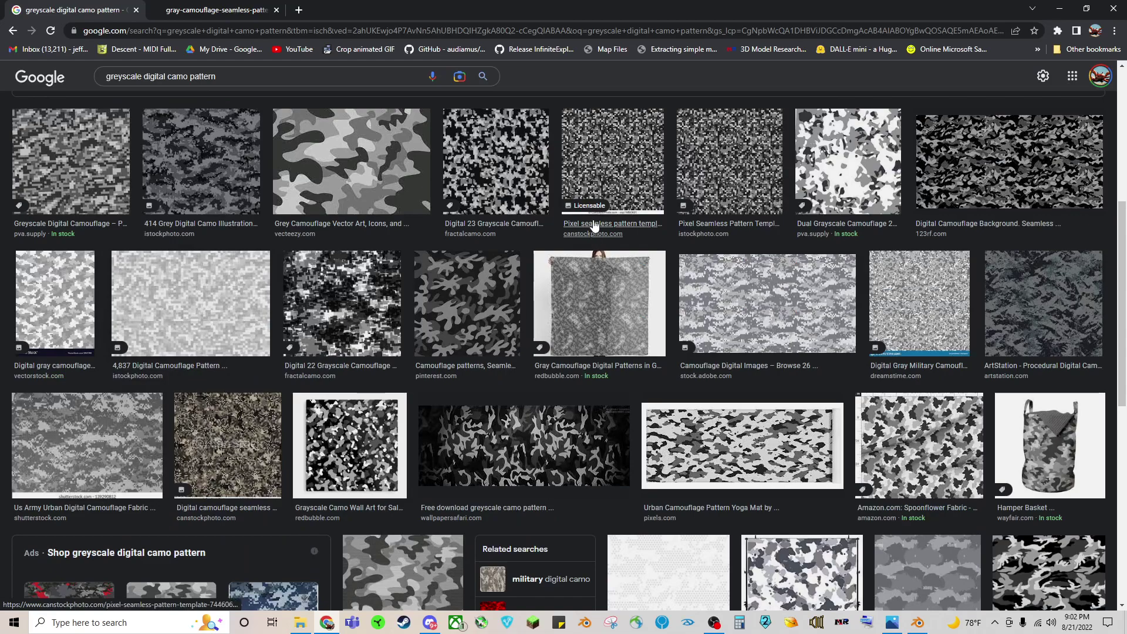
scroll(94, 176, "down", 2)
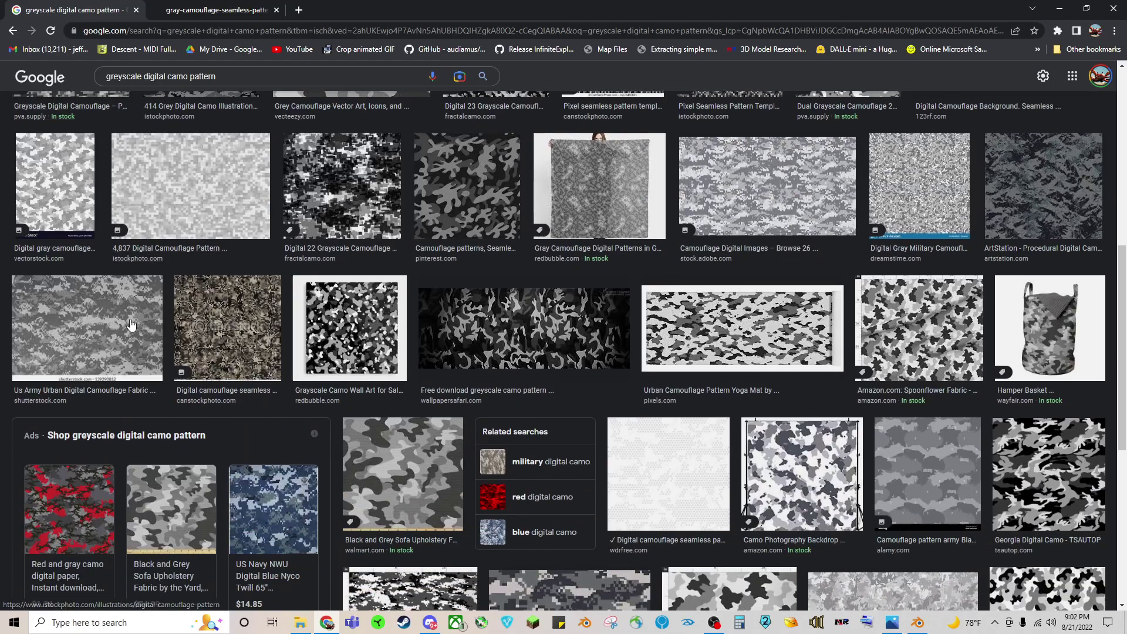
scroll(145, 324, "up", 1)
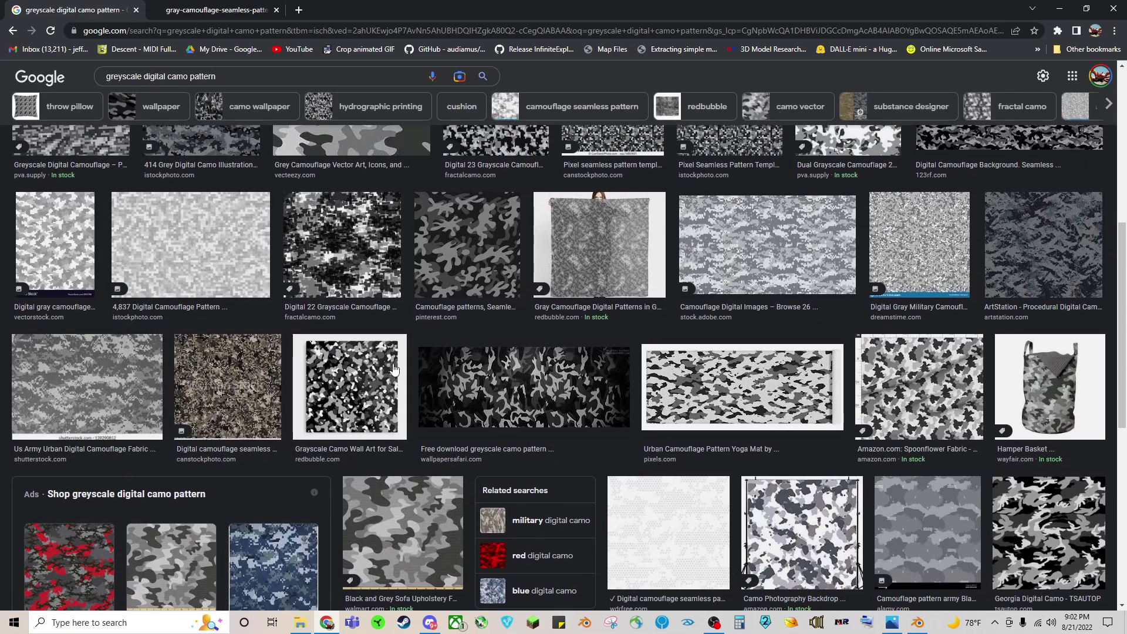
scroll(642, 402, "down", 5)
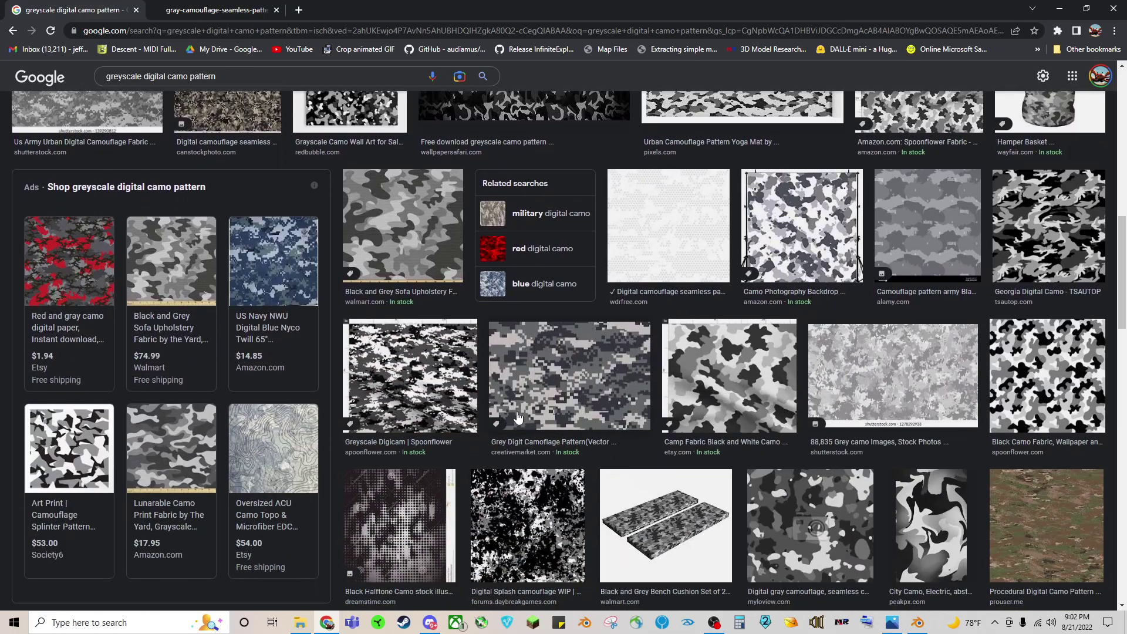
scroll(517, 416, "down", 13)
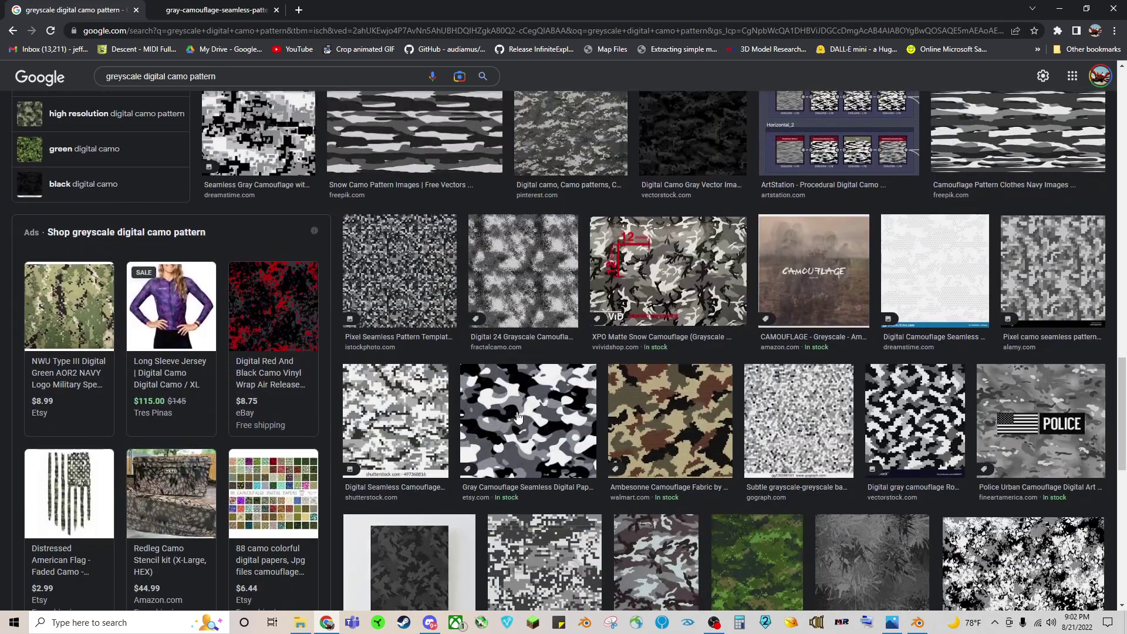
scroll(517, 417, "down", 5)
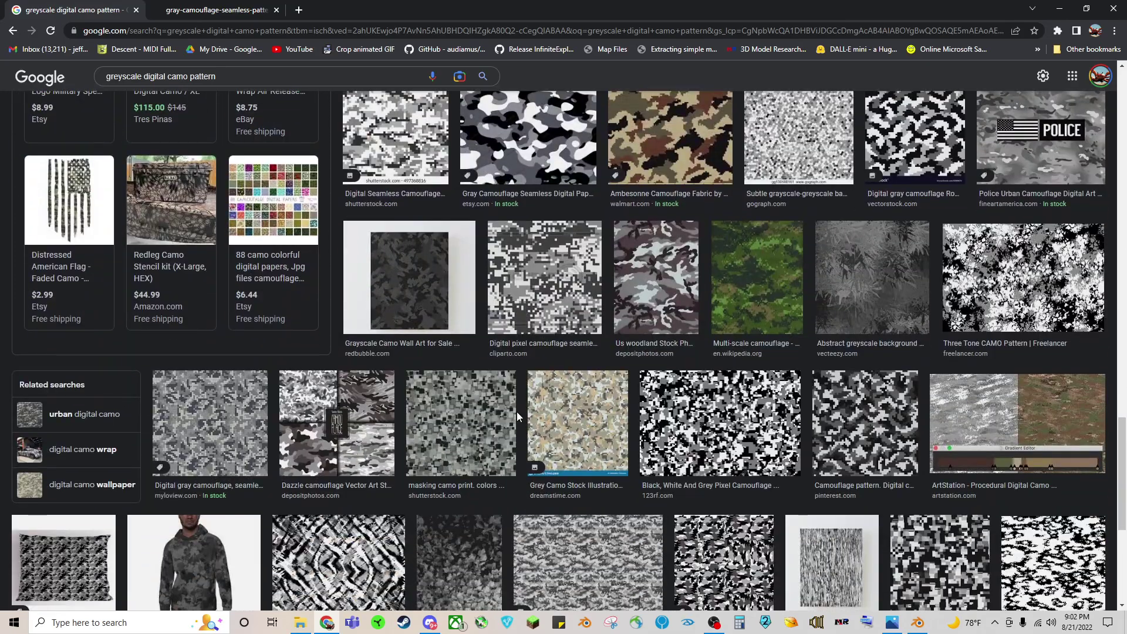
Save the black, white and grey pixel camouflage image from 123rf.com to Downloads as "camo 2".
left_click(713, 422)
right_click(766, 236)
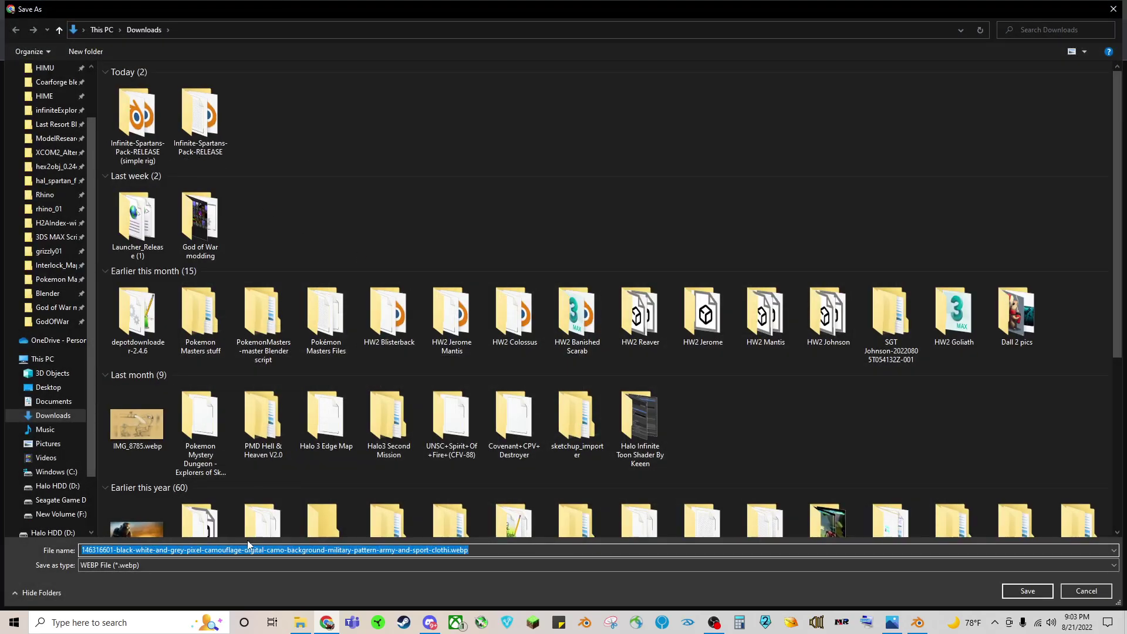
type("camo 2")
key("Return")
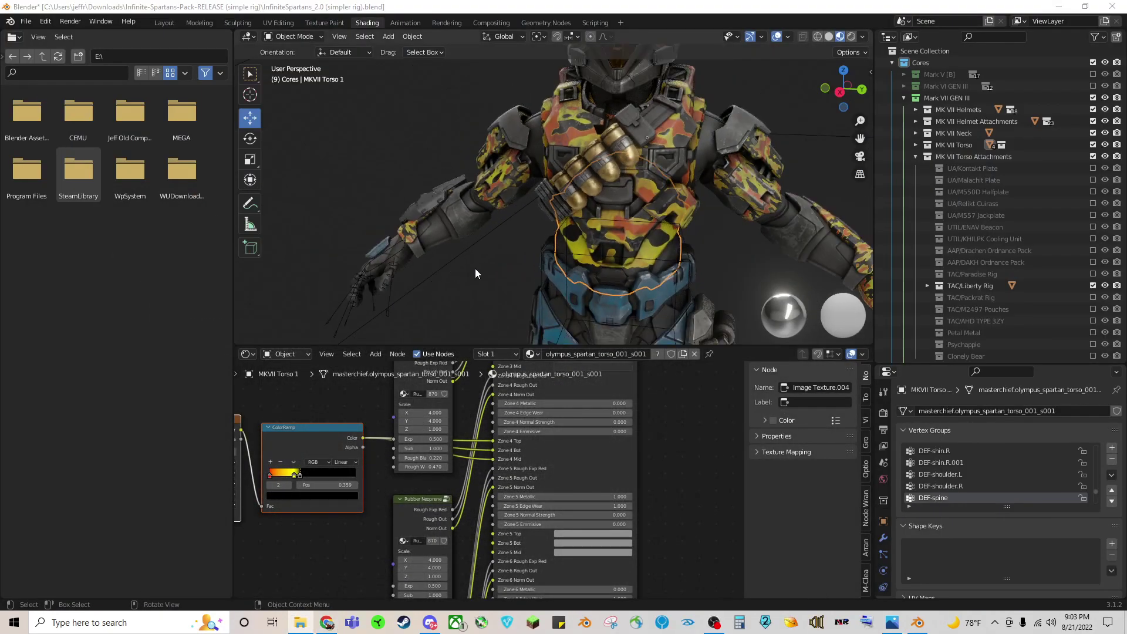
Select the Spartan's helmet and bring its camo1.jpg image and ColorRamp nodes into view.
scroll(535, 186, "down", 2)
middle_click_drag(536, 185, 859, 138)
left_click(689, 164)
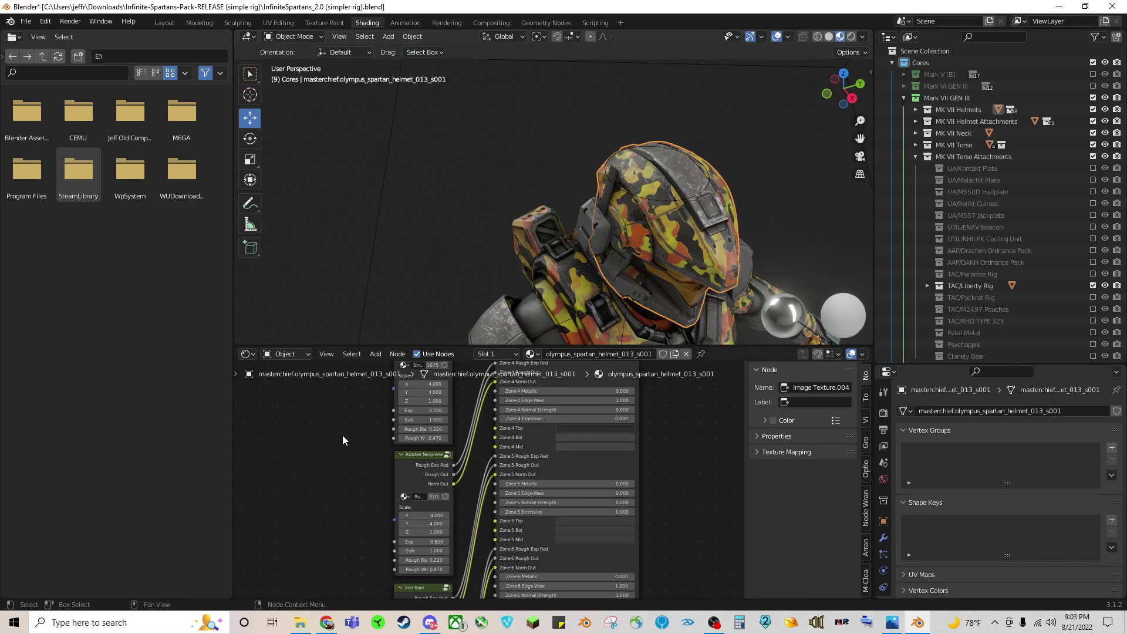
middle_click_drag(343, 435, 529, 531)
scroll(516, 517, "up", 4)
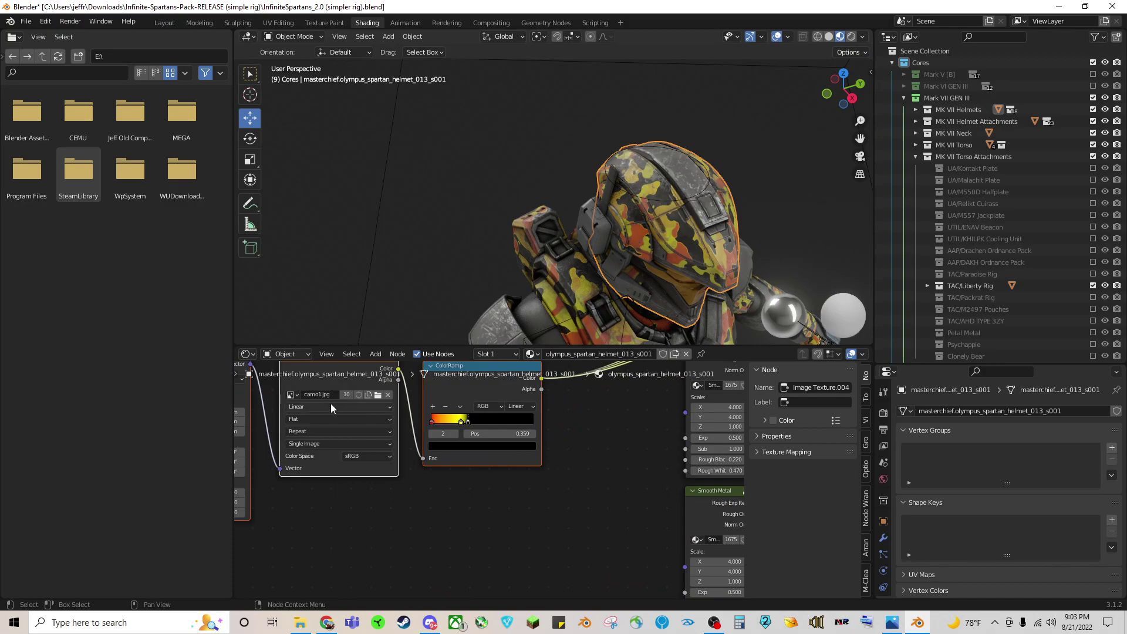
scroll(459, 466, "up", 1)
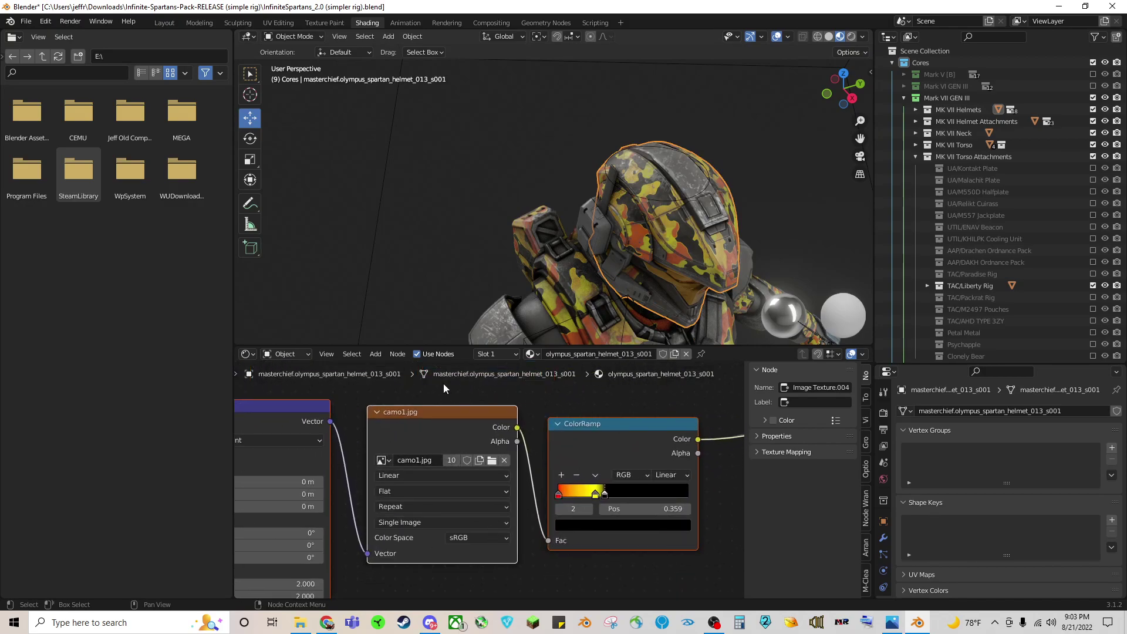
Try camo 2.png from Downloads as the helmet's Image Texture, and undo the image swap.
left_click(492, 460)
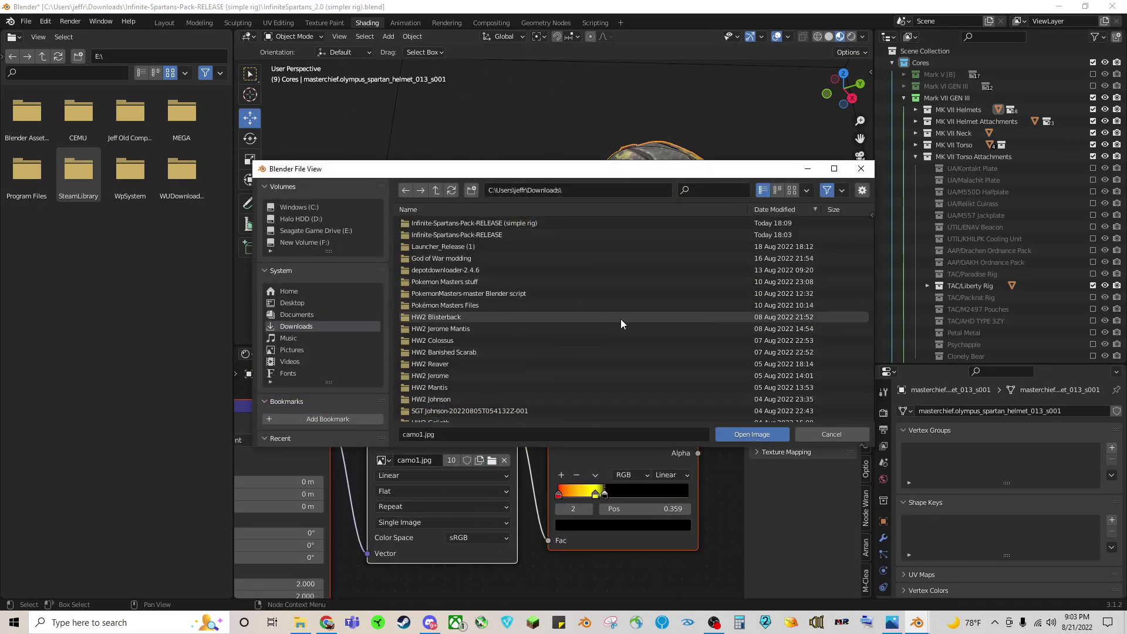
scroll(521, 300, "down", 10)
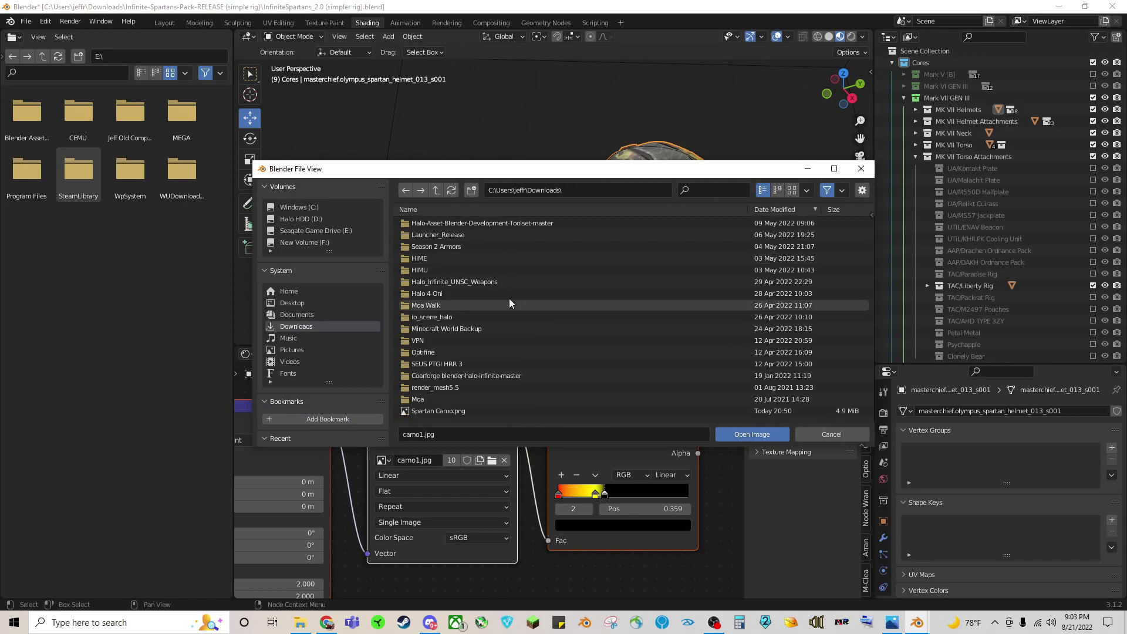
left_click(435, 317)
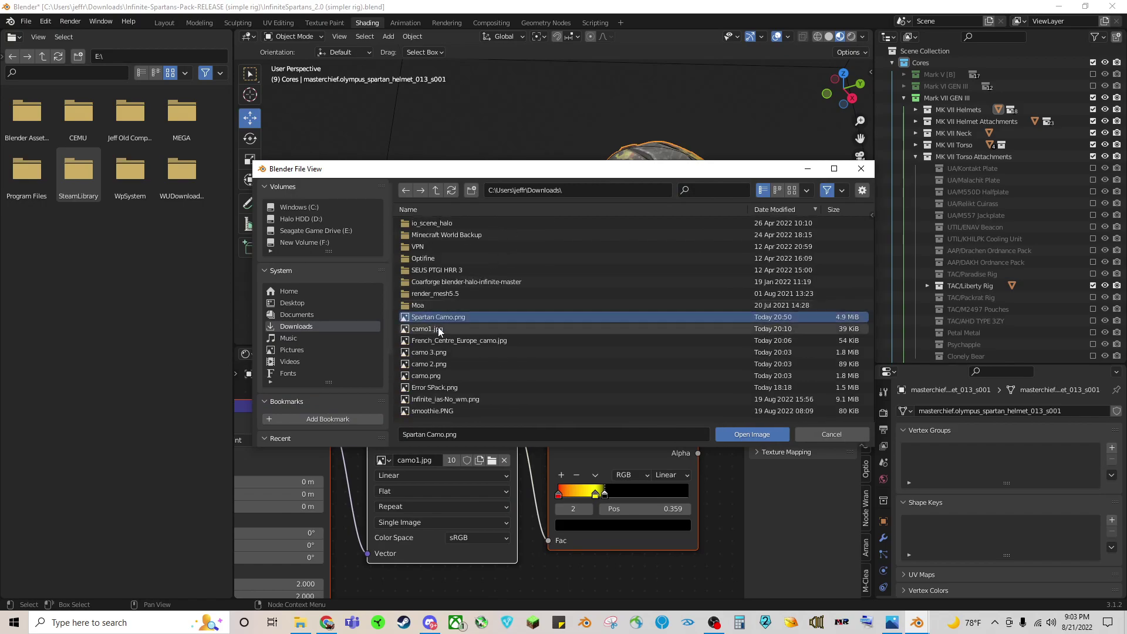
left_click(442, 363)
left_click(738, 434)
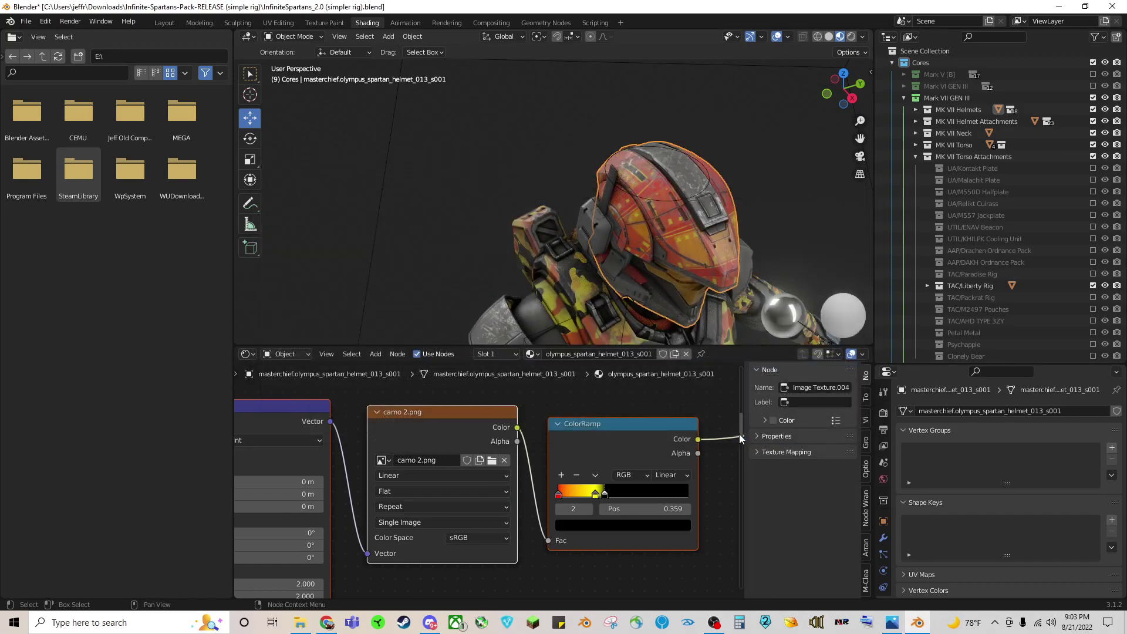
scroll(670, 276, "up", 3)
middle_click_drag(688, 270, 672, 265)
key("ctrl+z")
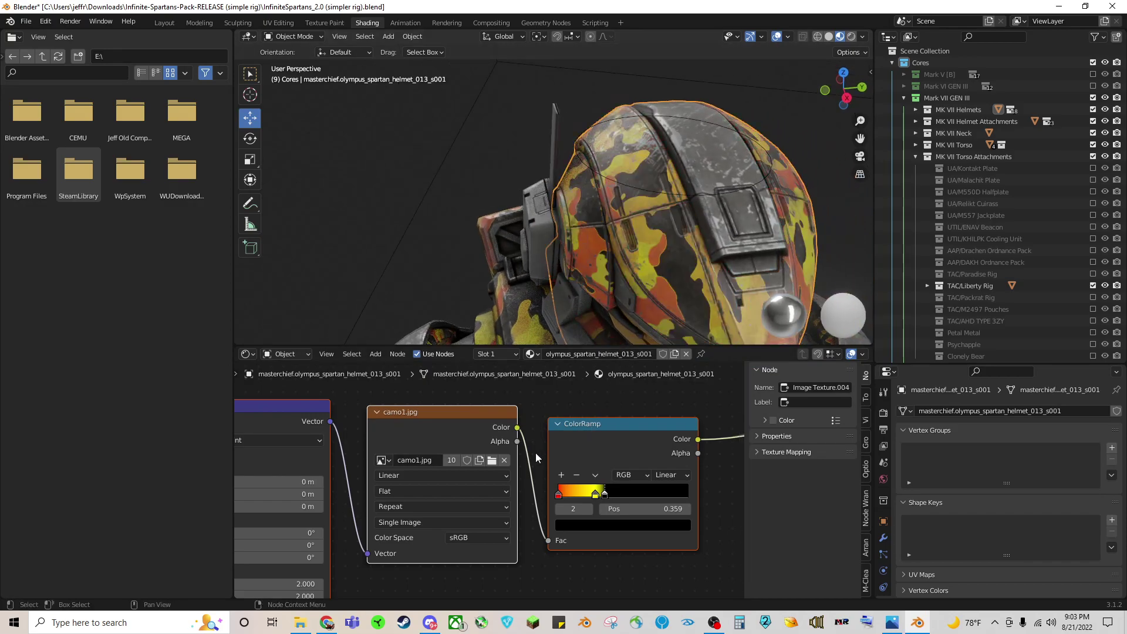
Check Downloads for the new camouflage image, and save the black, white and grey pixel camouflage from Chrome again as camo2.png.
left_click(492, 460)
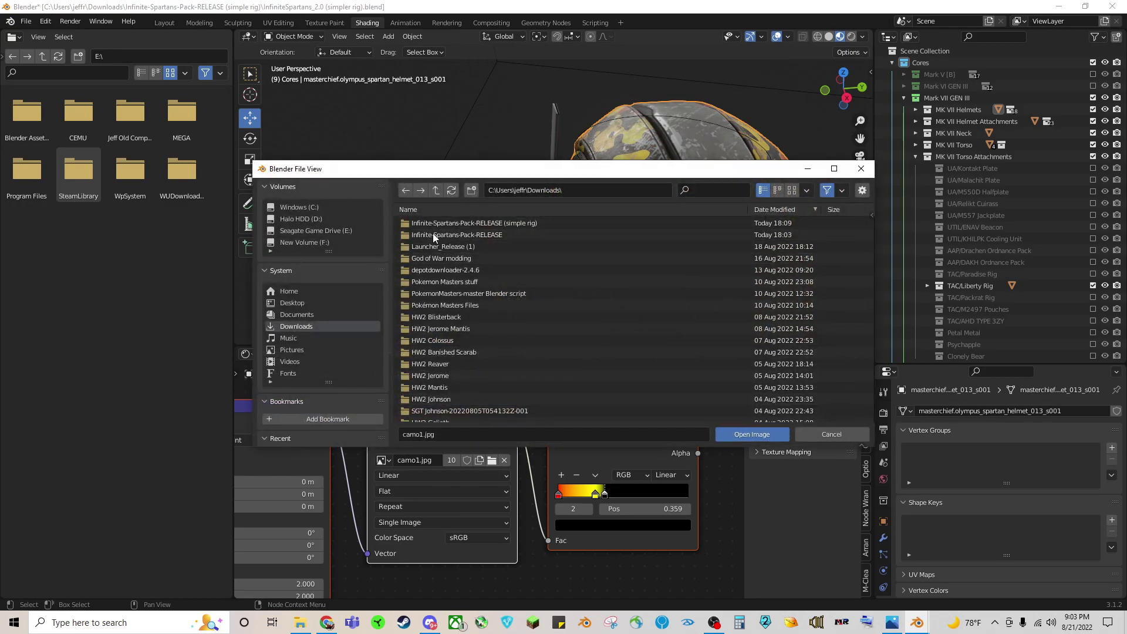
scroll(464, 320, "down", 5)
scroll(456, 322, "down", 10)
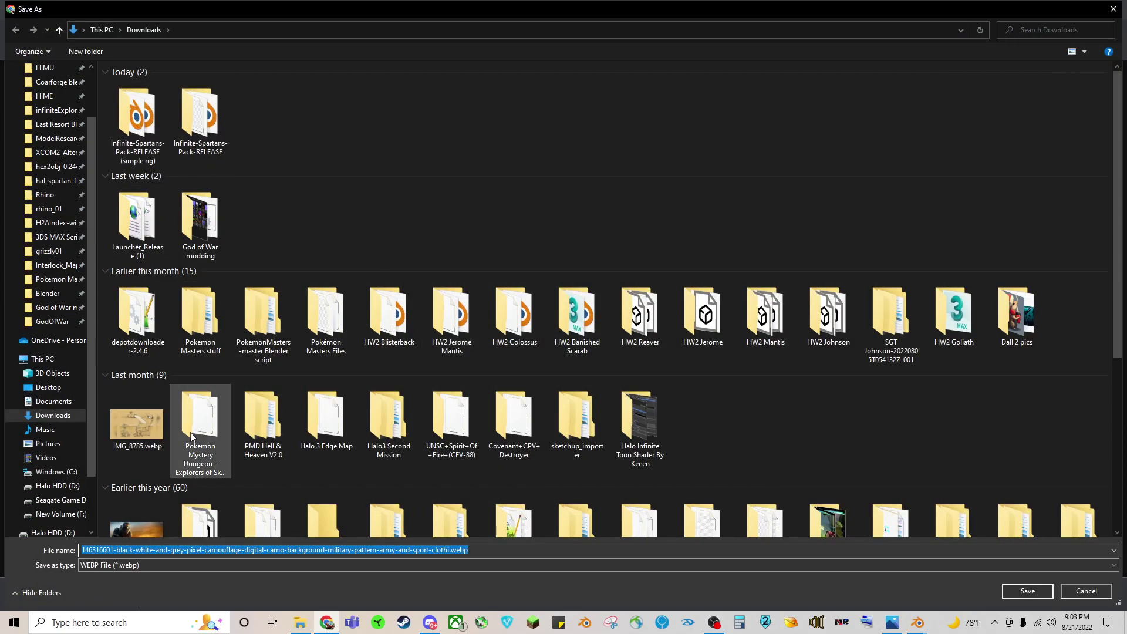
type("camo")
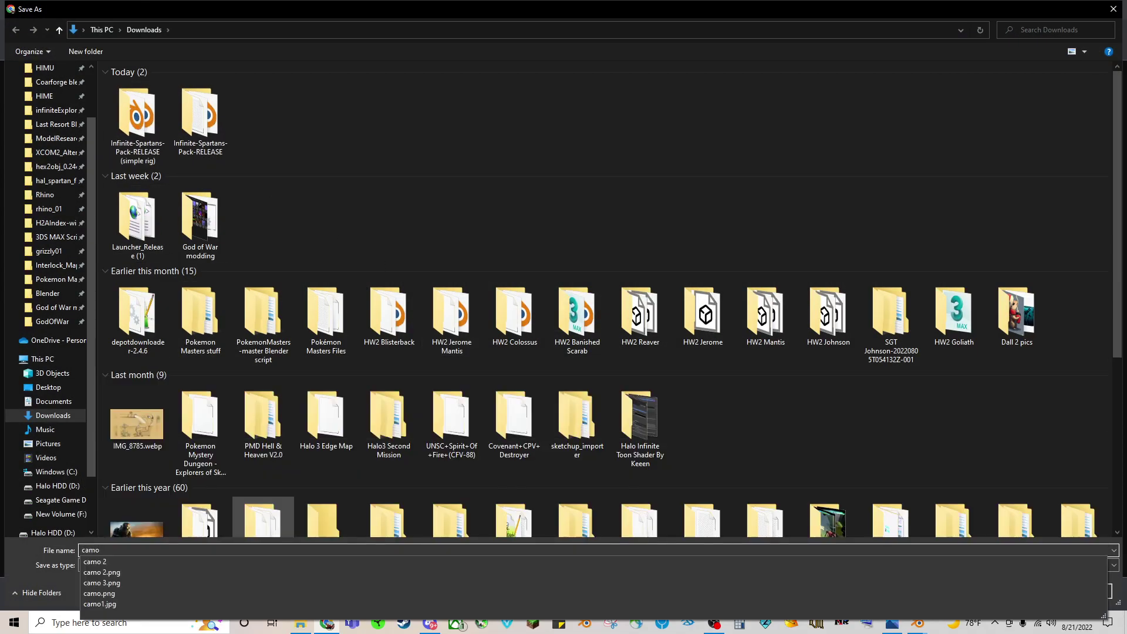
type("2.png")
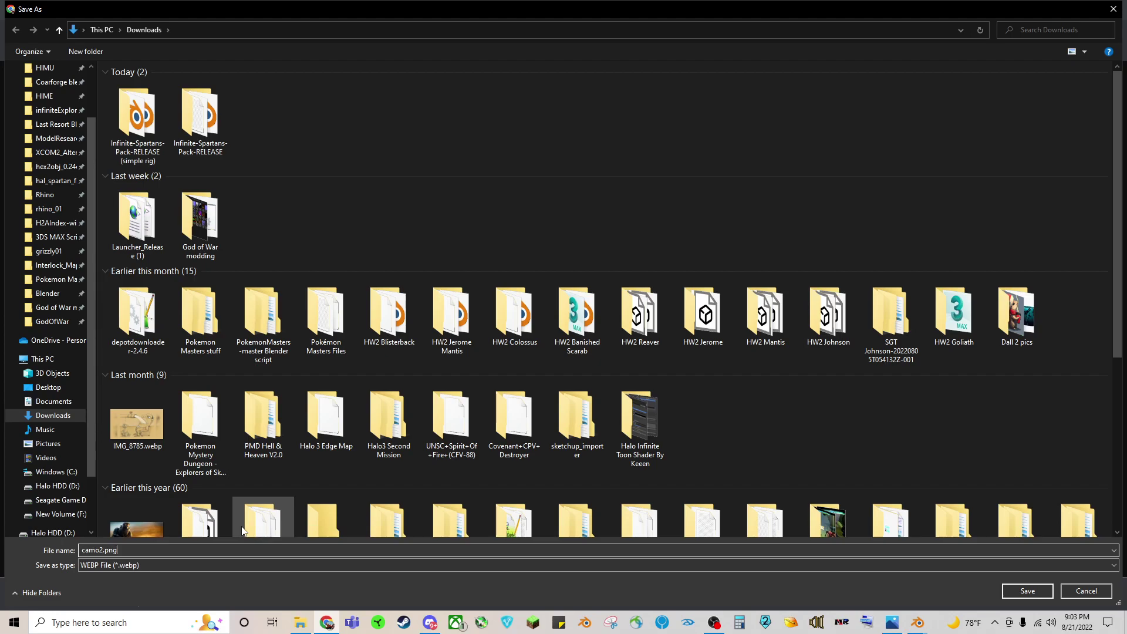
left_click(171, 566)
left_click(171, 583)
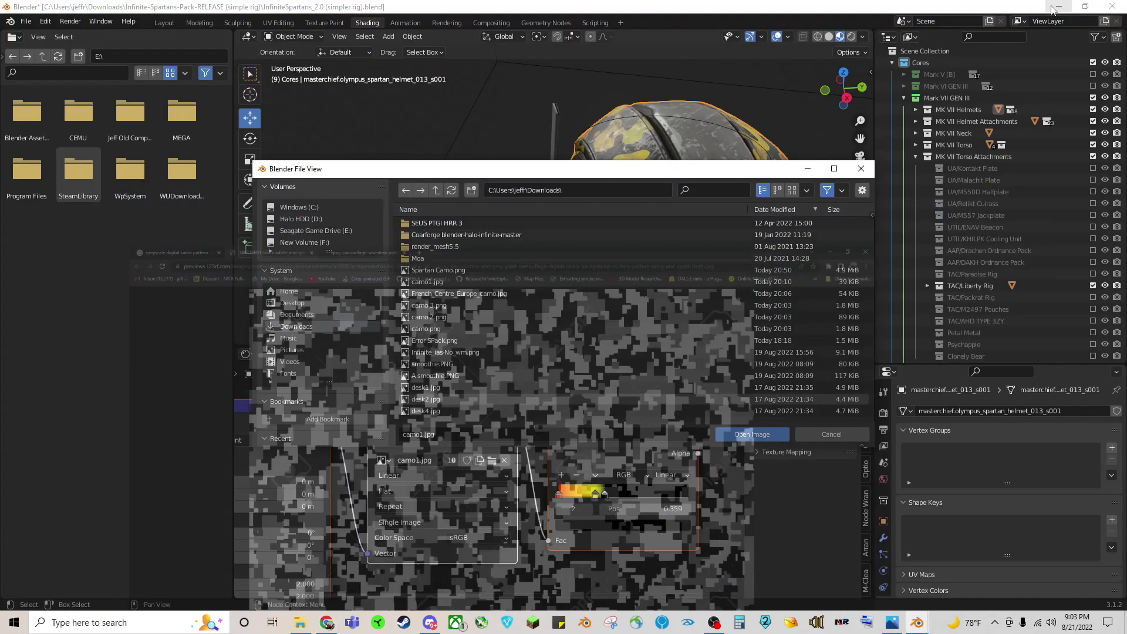
Load camo2.png from Downloads into the helmet's Image Texture node.
scroll(460, 286, "up", 6)
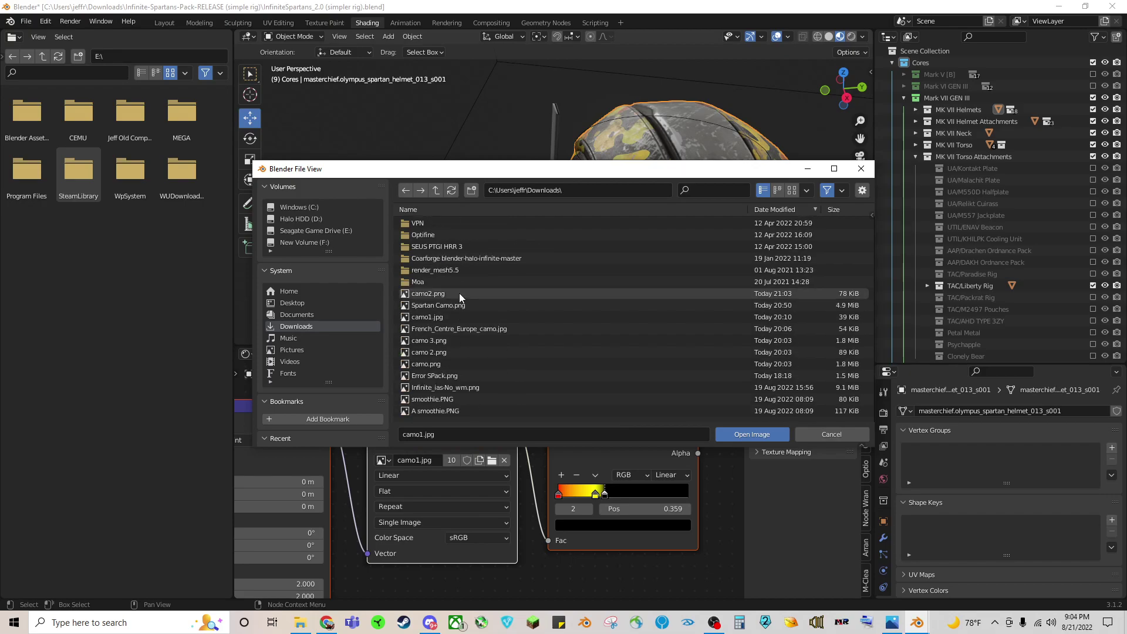
left_click(462, 294)
left_click(779, 439)
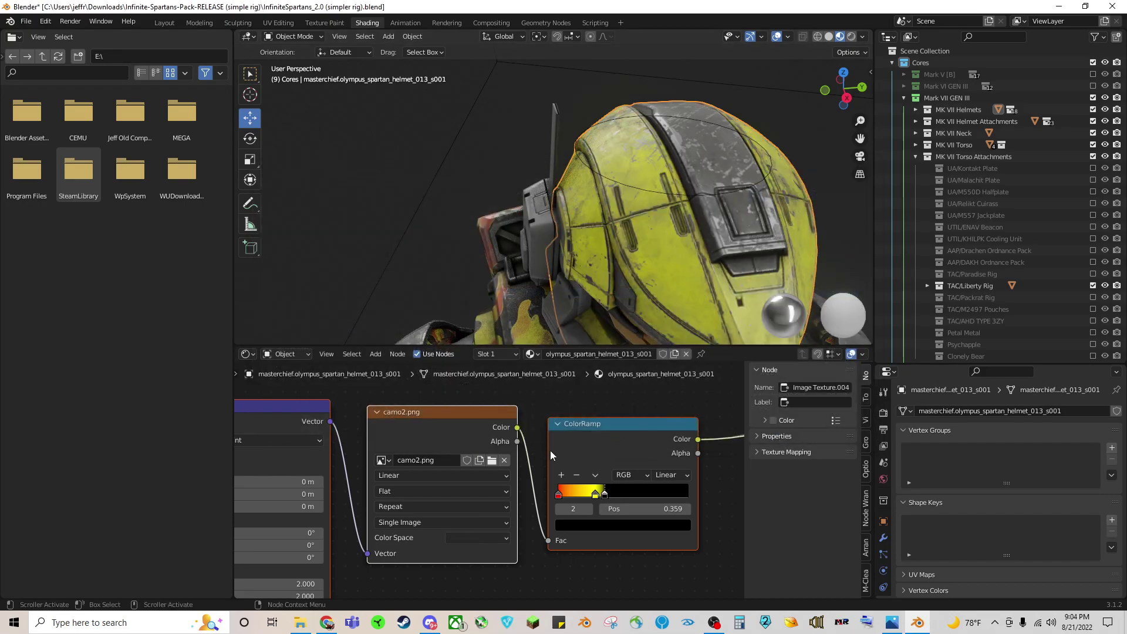
Spread the helmet's ColorRamp stops, placing yellow at 0.241 and black much farther along the ramp.
middle_click_drag(663, 275, 643, 246)
mouse_move(601, 495)
left_mouse_down()
mouse_move(638, 500)
mouse_move(601, 498)
left_mouse_up()
middle_click_drag(601, 497, 639, 499)
mouse_move(640, 498)
left_mouse_down()
mouse_move(692, 492)
mouse_move(624, 500)
left_mouse_up()
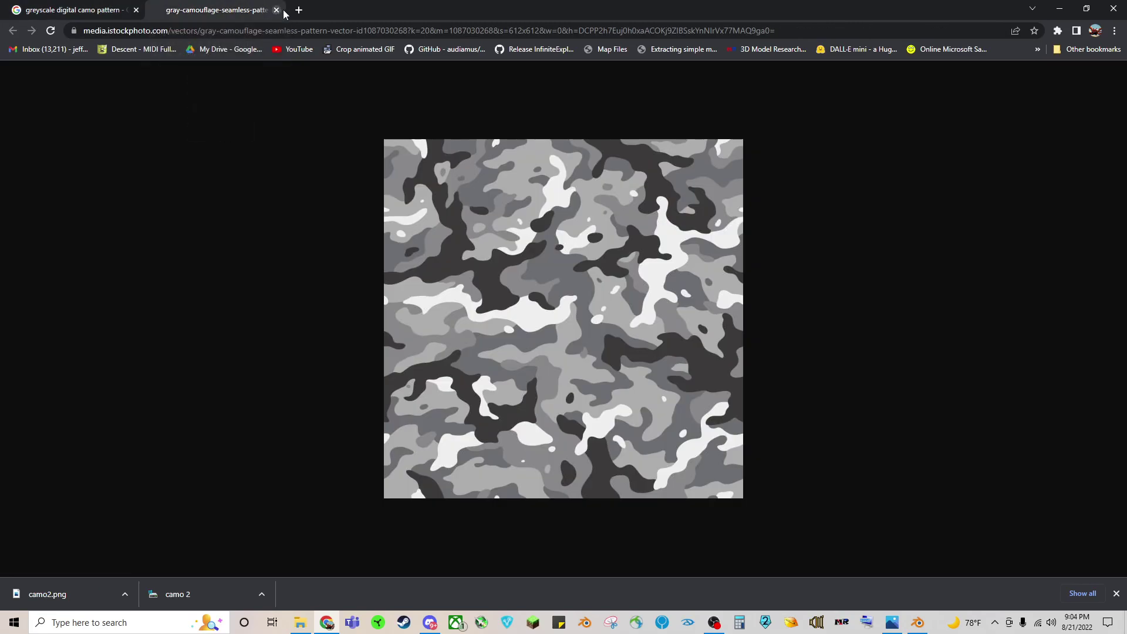
Return to Chrome, close the grey camouflage image page, browse the digital camo results and preview the Greyscale Digicam fabric.
left_click(277, 11)
scroll(358, 380, "down", 4)
scroll(358, 381, "down", 5)
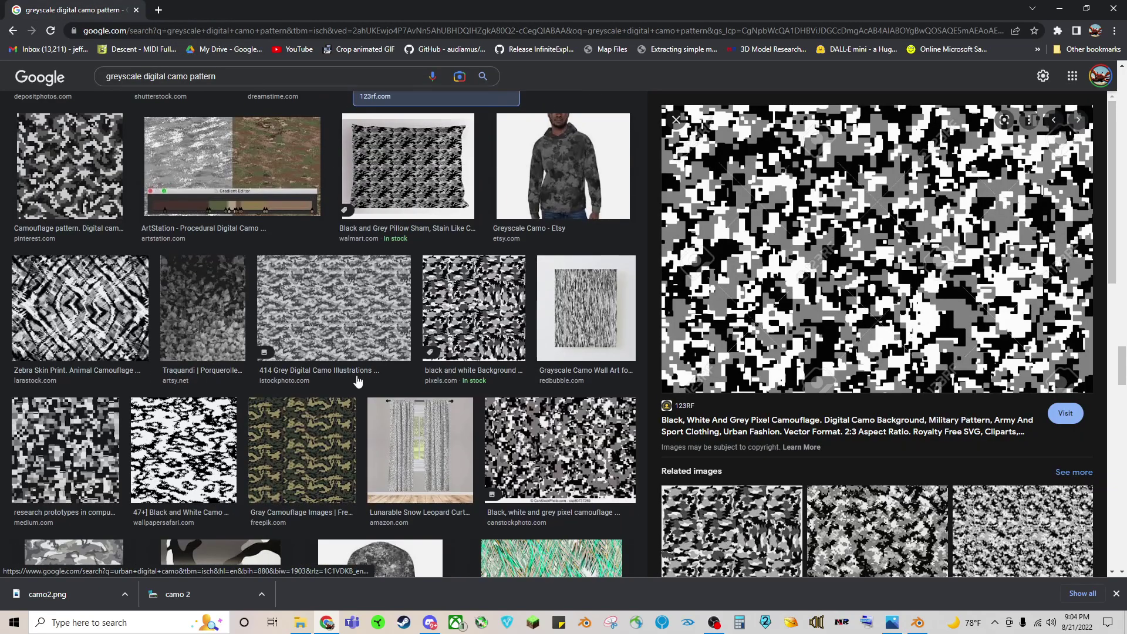
scroll(462, 329, "down", 5)
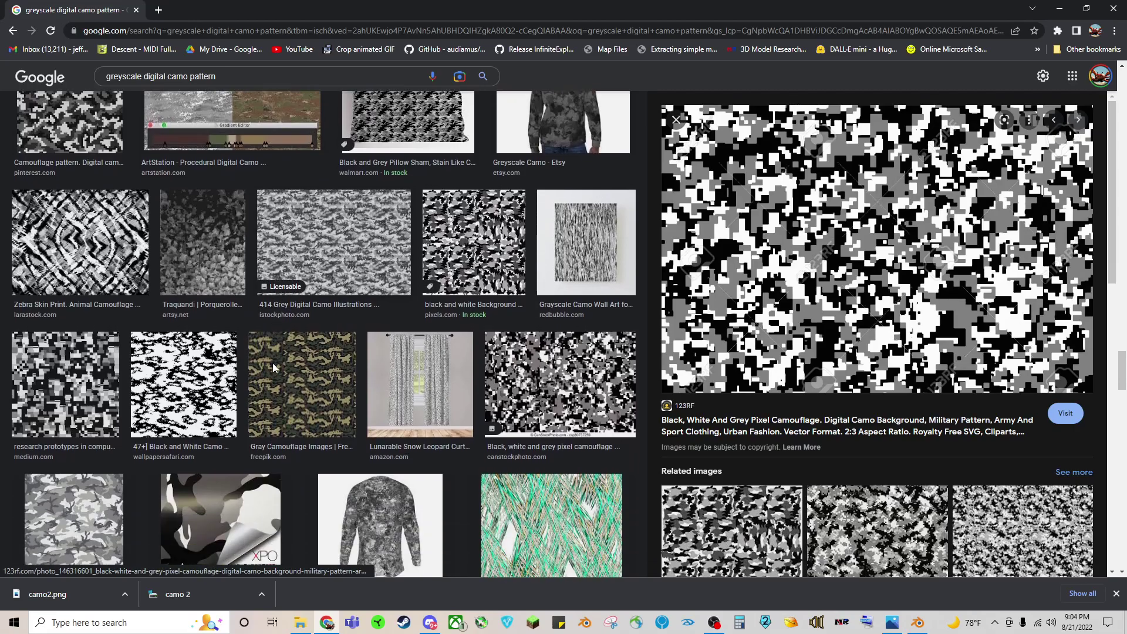
scroll(320, 359, "down", 10)
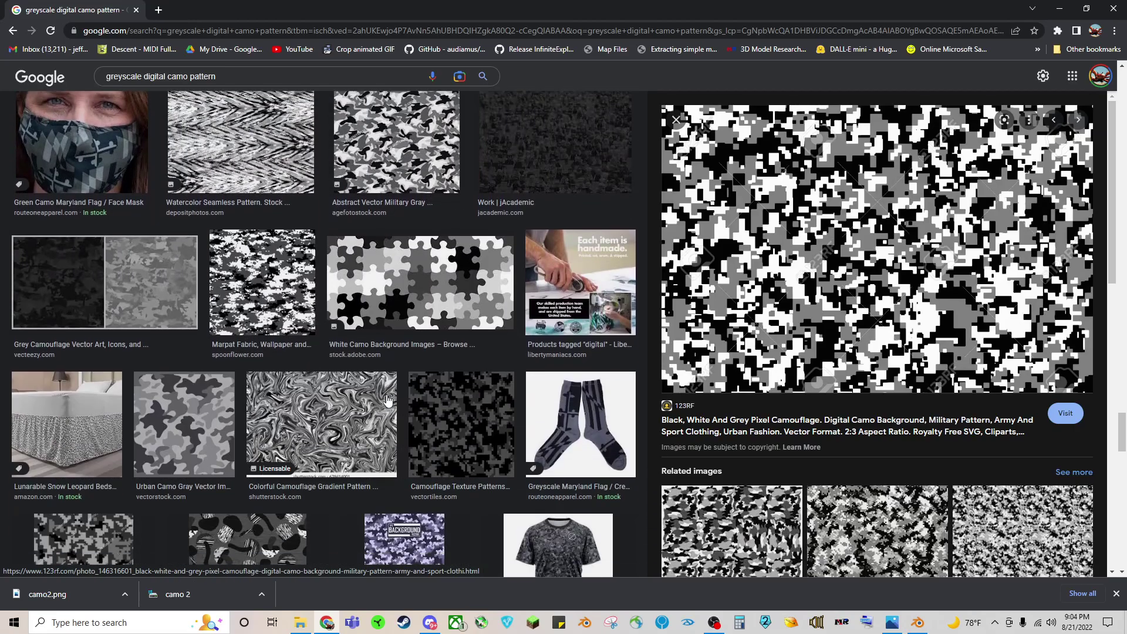
scroll(387, 399, "down", 15)
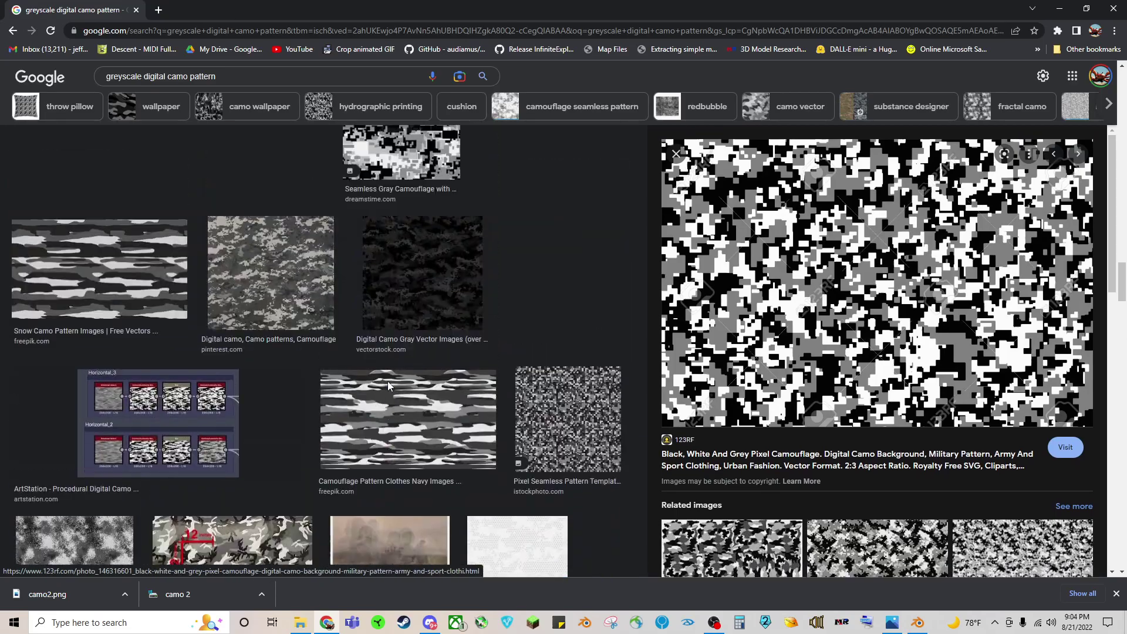
scroll(387, 382, "up", 8)
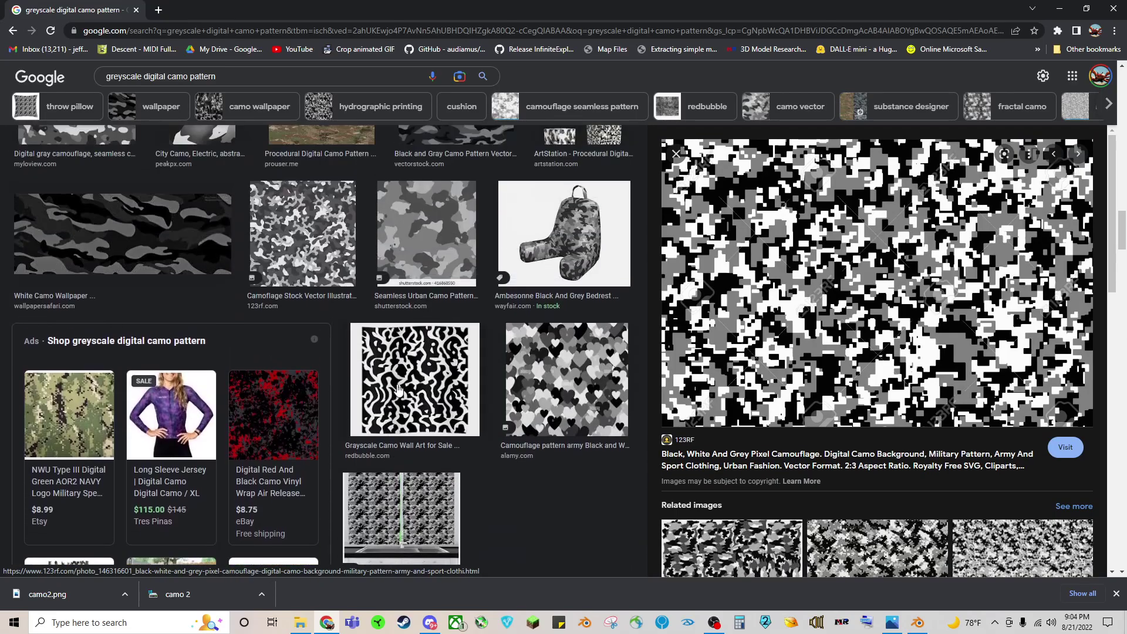
scroll(398, 389, "up", 2)
scroll(441, 382, "up", 2)
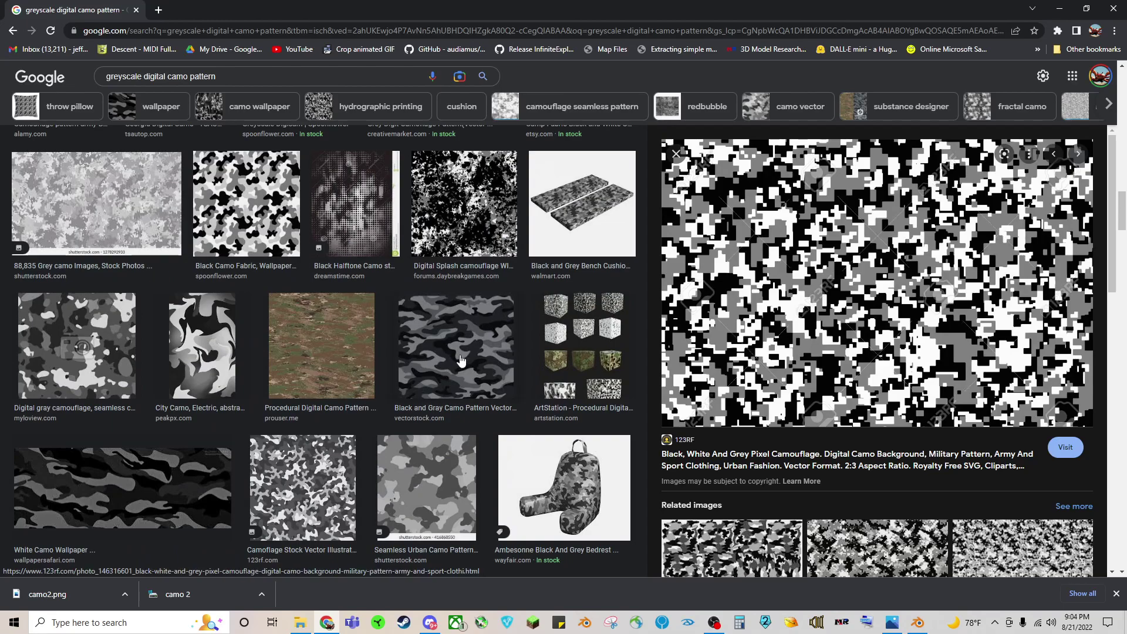
scroll(328, 486, "up", 4)
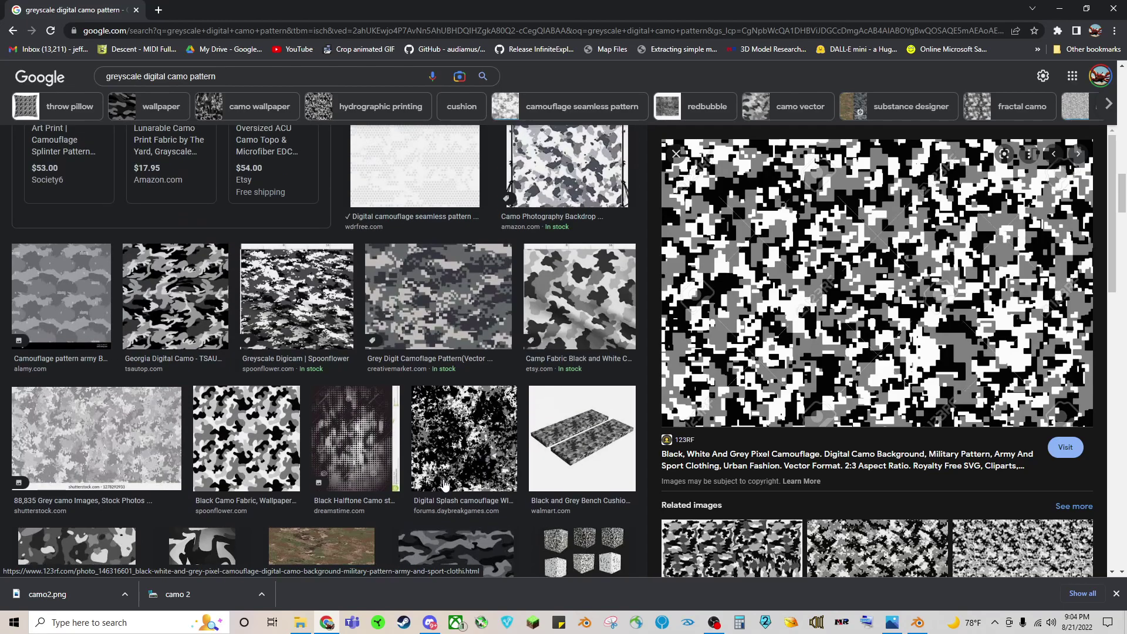
left_click(303, 306)
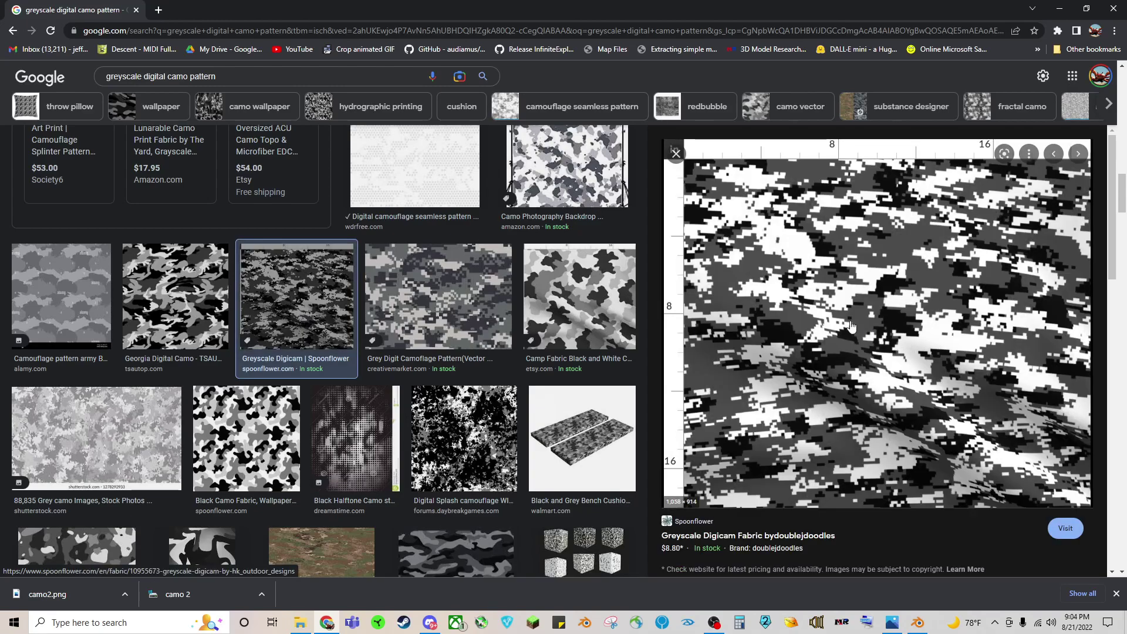
scroll(564, 283, "up", 2)
scroll(564, 283, "up", 1)
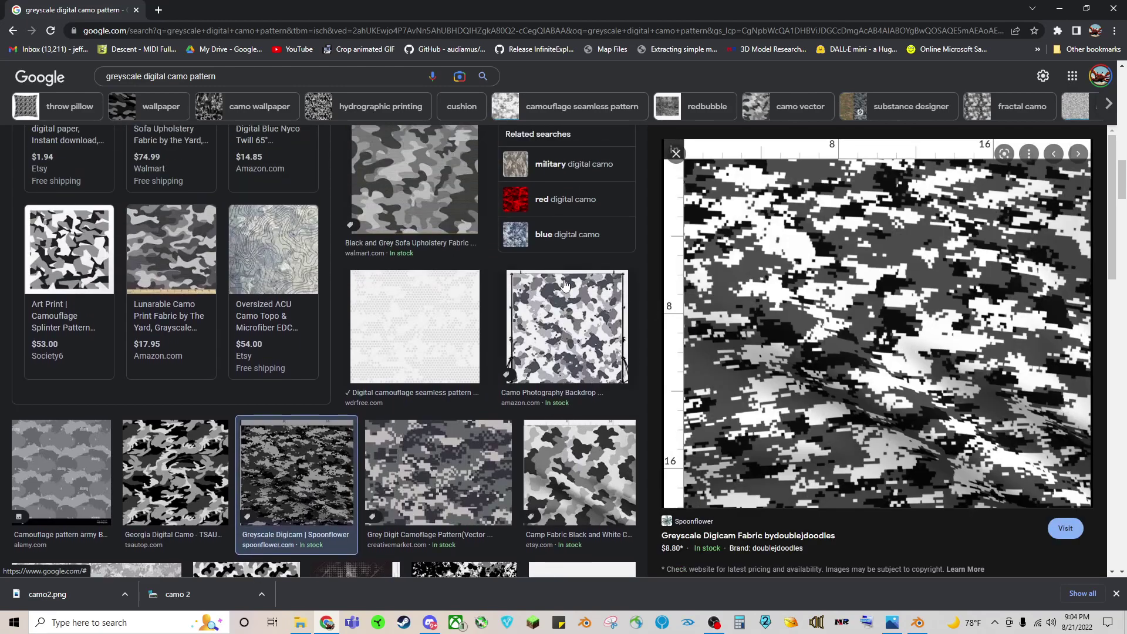
Search Google Images for "greyscale tiger camo pattern" and preview Dreamstime's greyscale watercolour stripe pattern.
left_click(167, 74)
key("BackSpace")
key("BackSpace")
key("BackSpace")
key("BackSpace")
key("BackSpace")
key("BackSpace")
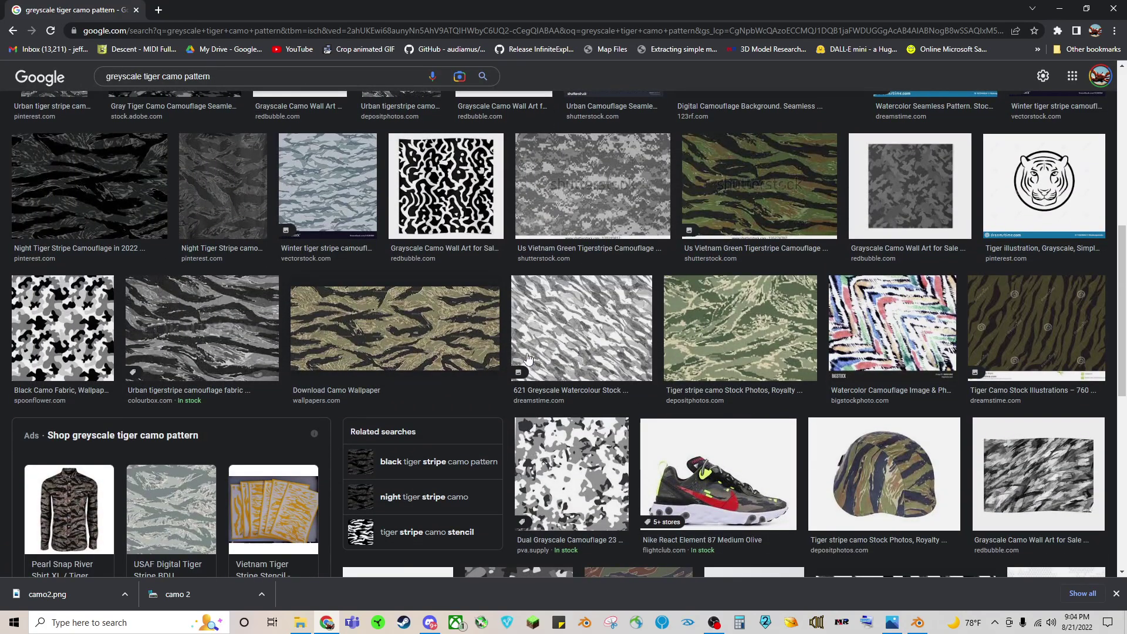
left_click(579, 345)
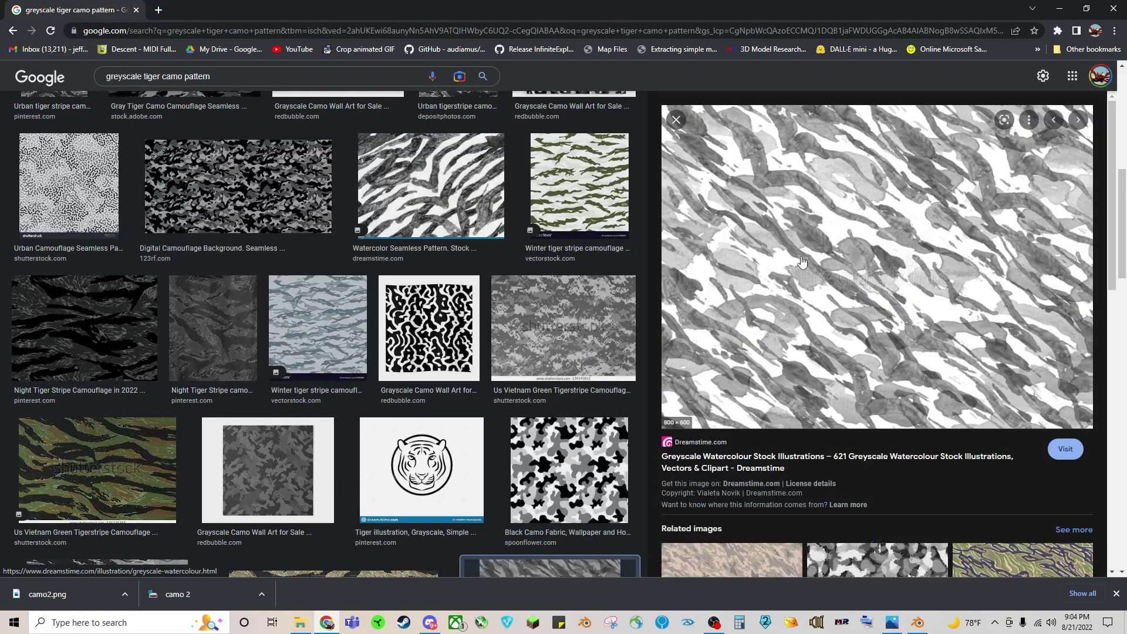
Save the previewed watercolour stripe image to Downloads as a JPEG named "camo2".
right_click(800, 256)
left_click(860, 380)
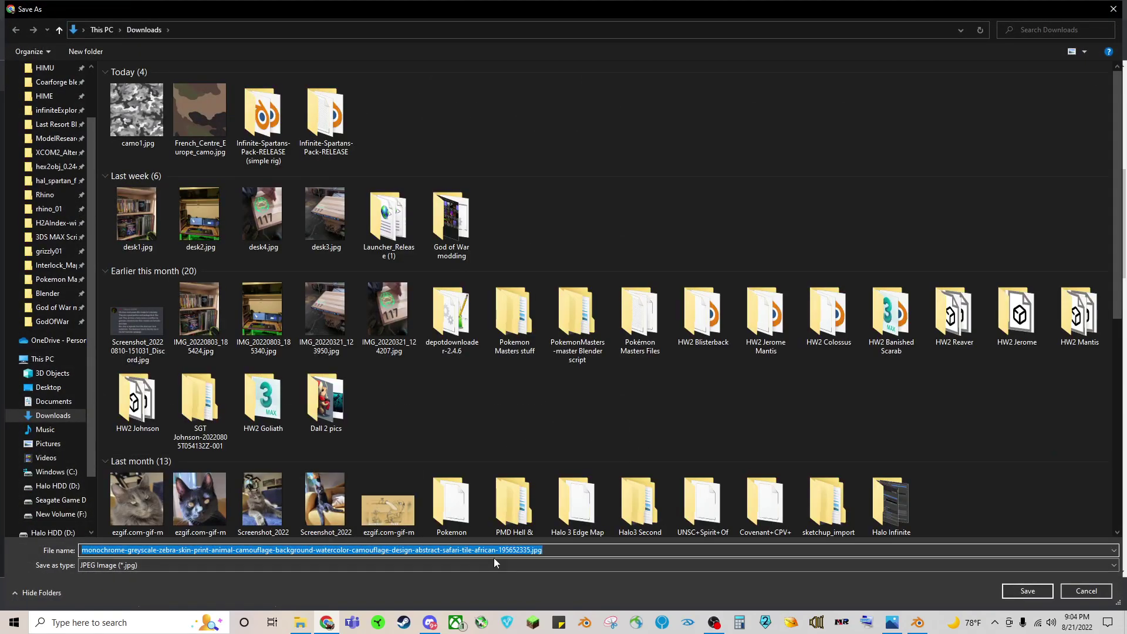
type("camo2")
key("Return")
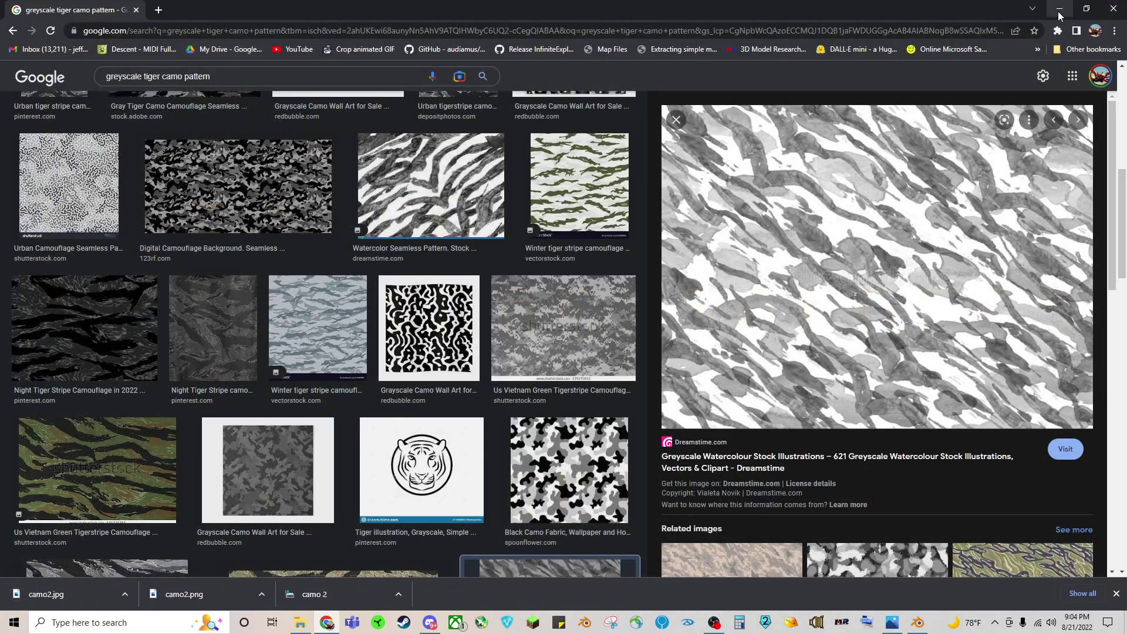
Switch back to Blender and load camo2.jpg from Downloads into the helmet's Image Texture node.
left_click(1060, 13)
left_click(527, 462)
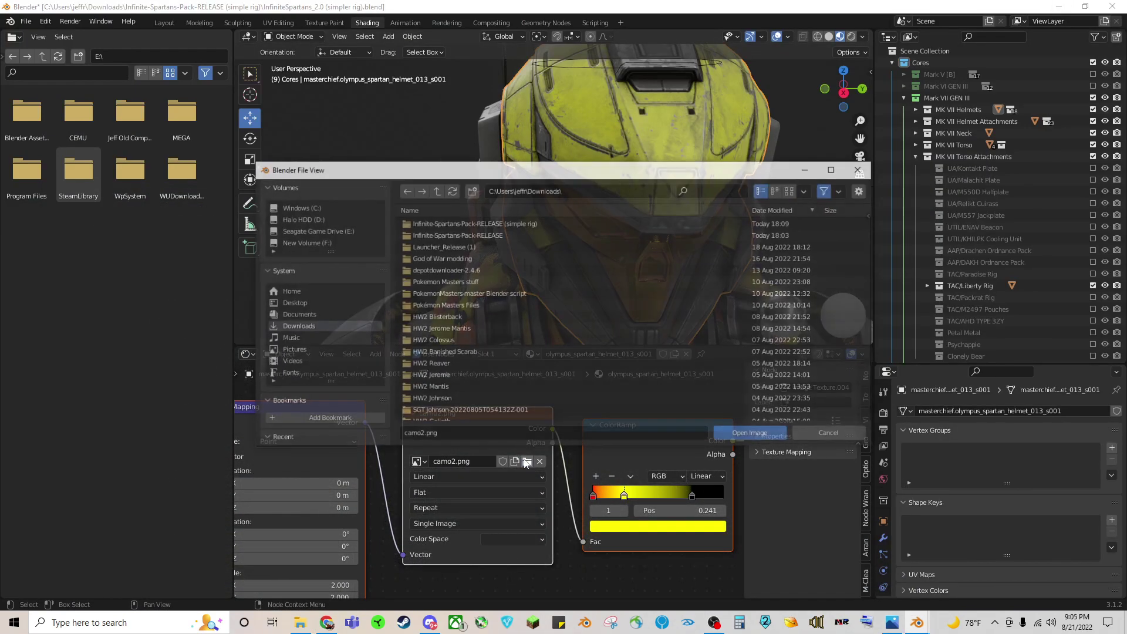
scroll(464, 252, "down", 12)
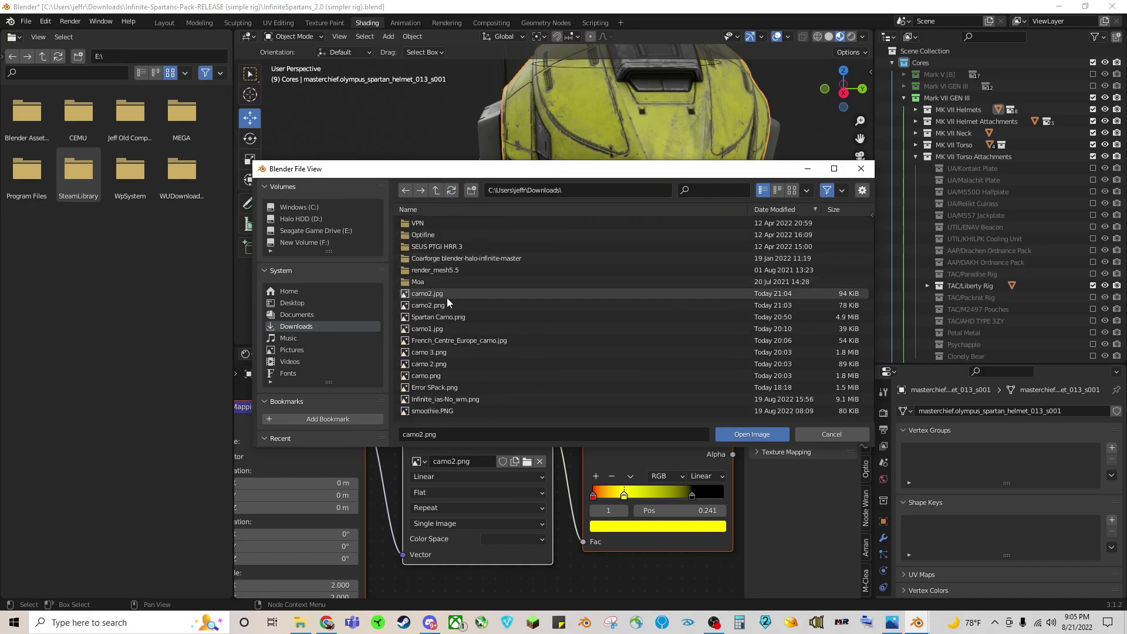
double_click(446, 297)
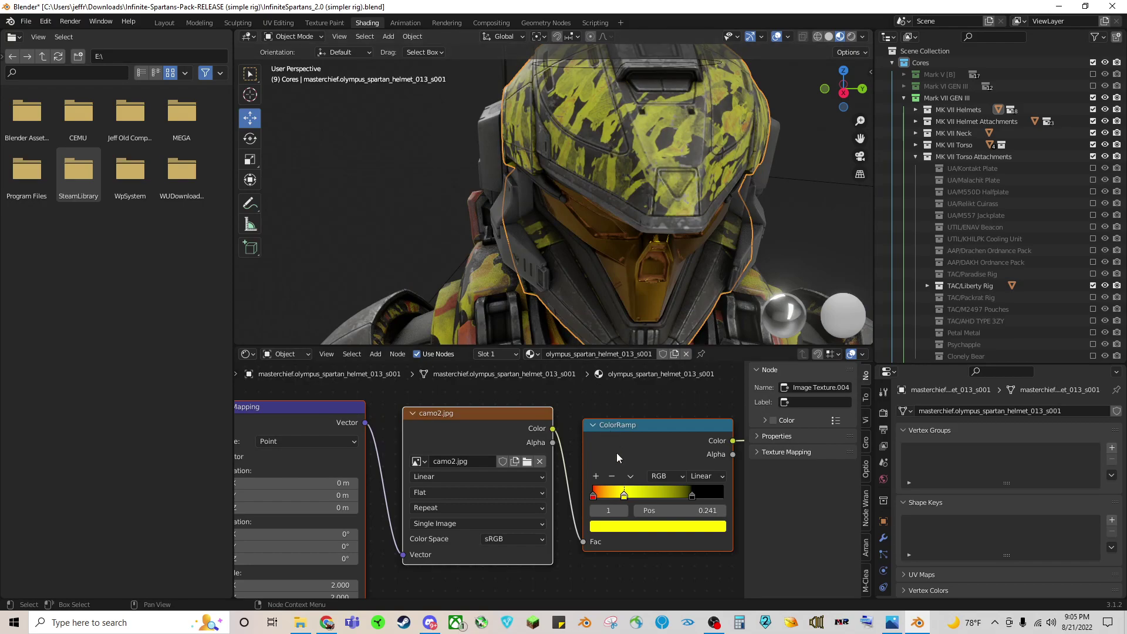
Rebalance the helmet's ColorRamp stops: red at 0.186, yellow near the middle and black slightly beyond yellow.
middle_click_drag(623, 501, 610, 499)
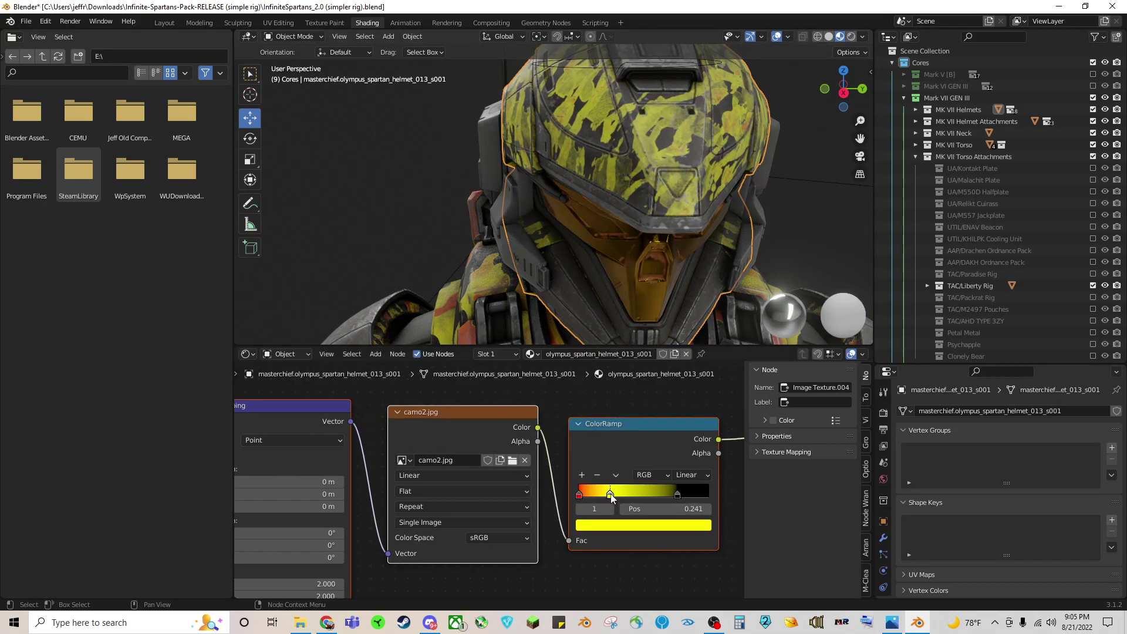
left_click_drag(611, 496, 593, 496)
mouse_move(677, 494)
left_mouse_down()
mouse_move(607, 497)
mouse_move(669, 497)
left_mouse_up()
mouse_move(594, 495)
left_mouse_down()
mouse_move(645, 498)
mouse_move(595, 501)
mouse_move(605, 505)
left_mouse_up()
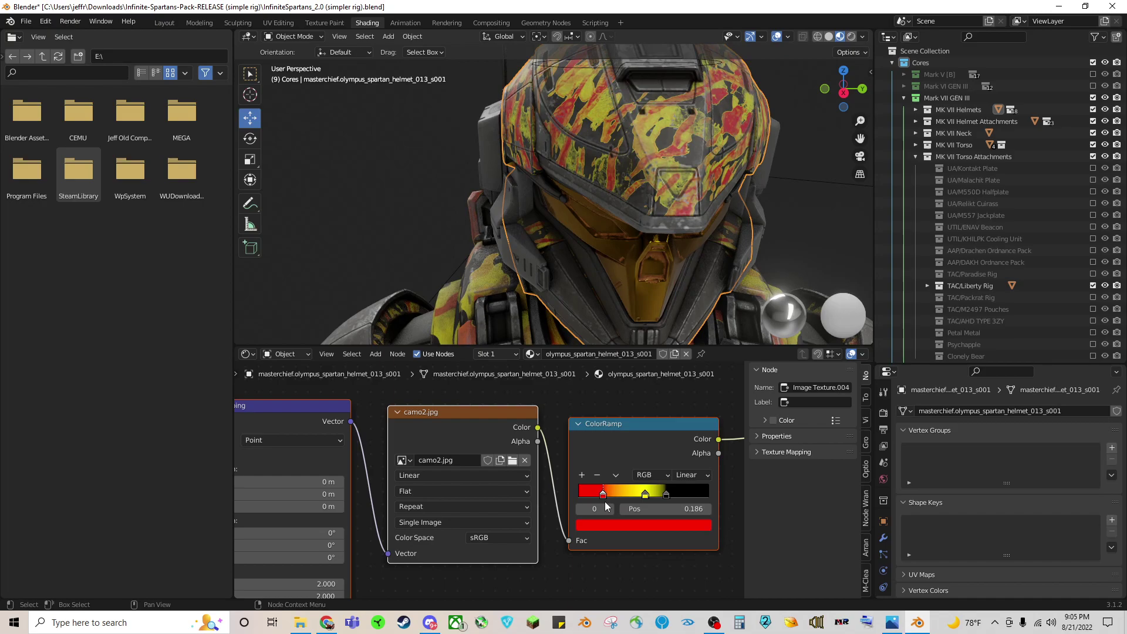
middle_click_drag(606, 192, 633, 201)
scroll(646, 210, "down", 3)
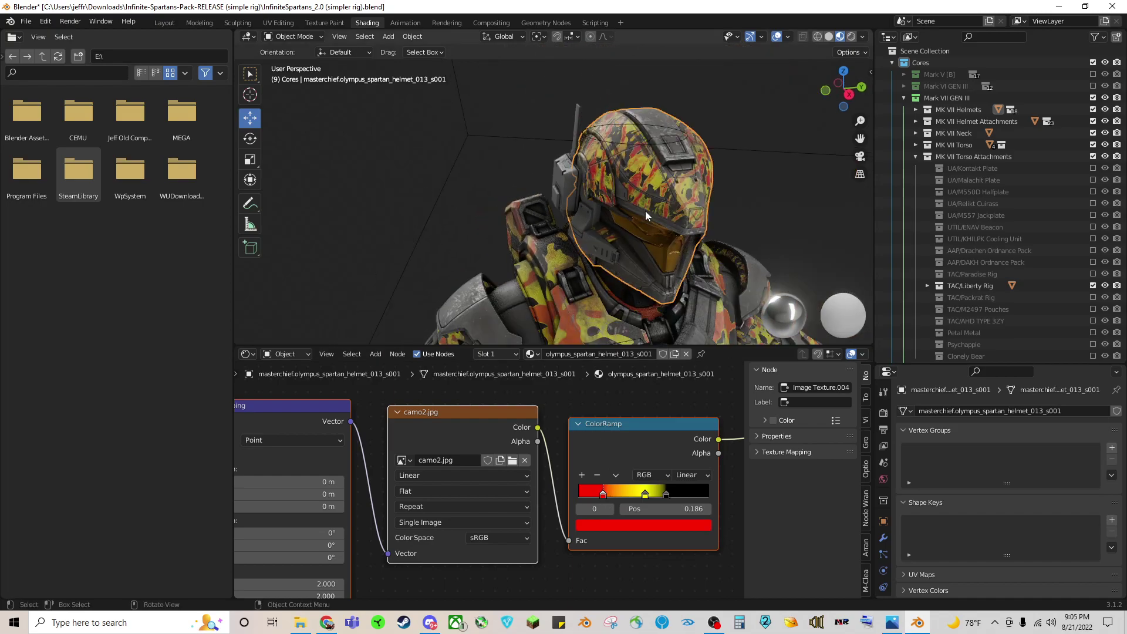
Set the X and Y scale of the helmet's Mapping node to 1 so the stripe camouflage is larger.
mouse_move(648, 240)
middle_mouse_down()
mouse_move(600, 244)
mouse_move(640, 242)
middle_mouse_up()
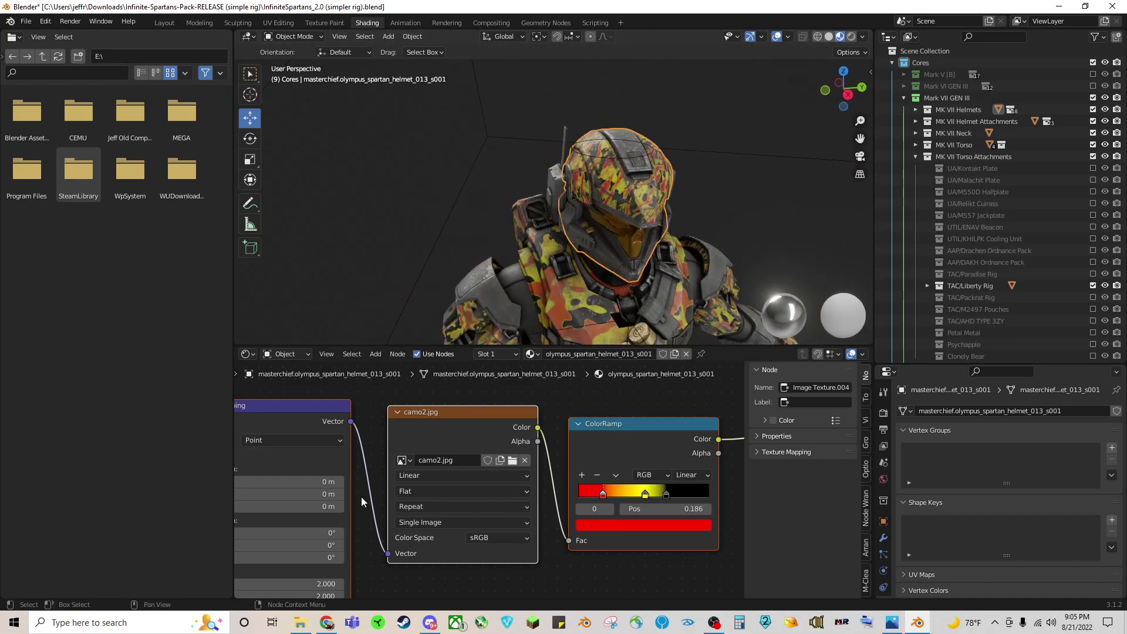
middle_click_drag(326, 559, 368, 522)
left_click(352, 547)
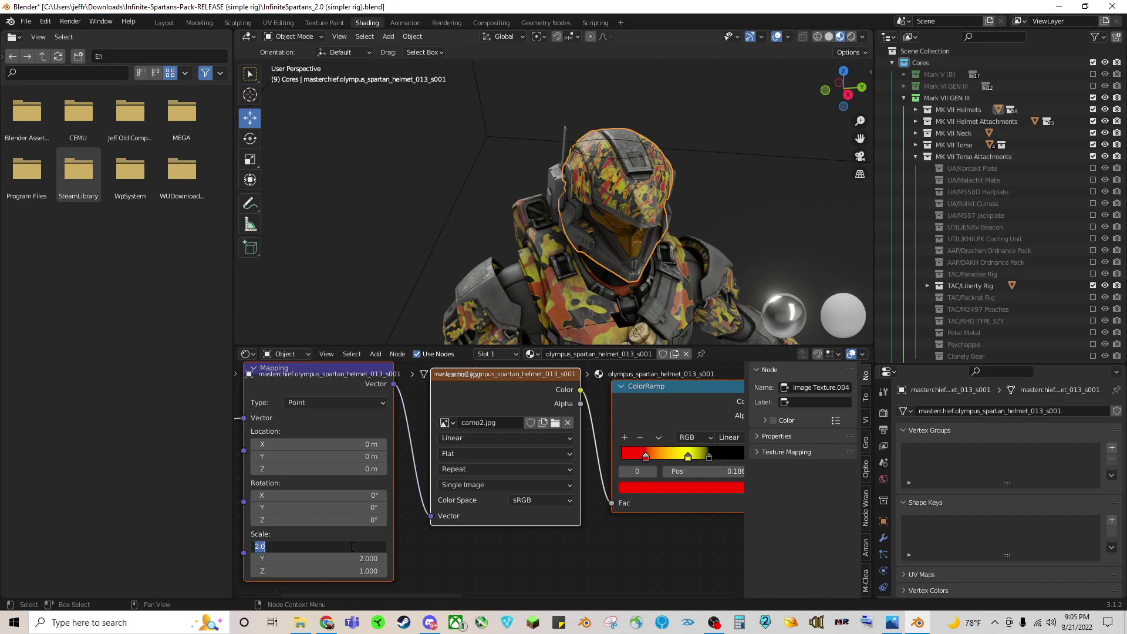
type("1")
key("Return")
left_click(317, 561)
type("1")
key("Return")
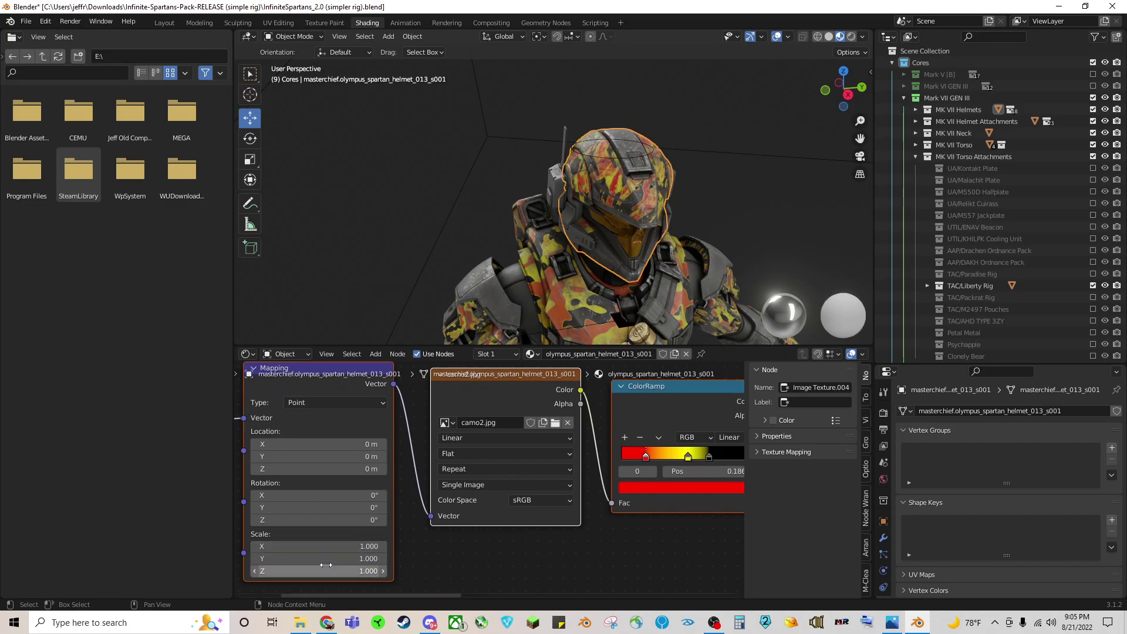
Inspect the helmet's stripe camouflage alongside the torso and arm camouflage from the front, both close up and from a distance.
middle_click_drag(621, 257, 591, 267)
scroll(587, 238, "down", 4)
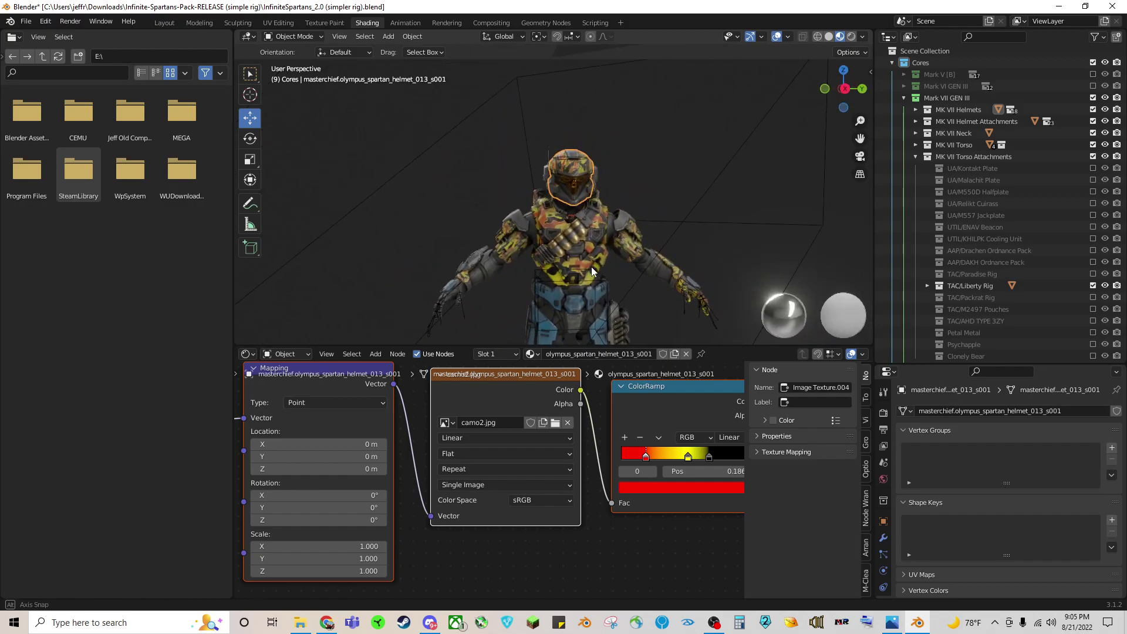
left_click_drag(857, 133, 858, 81)
scroll(597, 262, "up", 4)
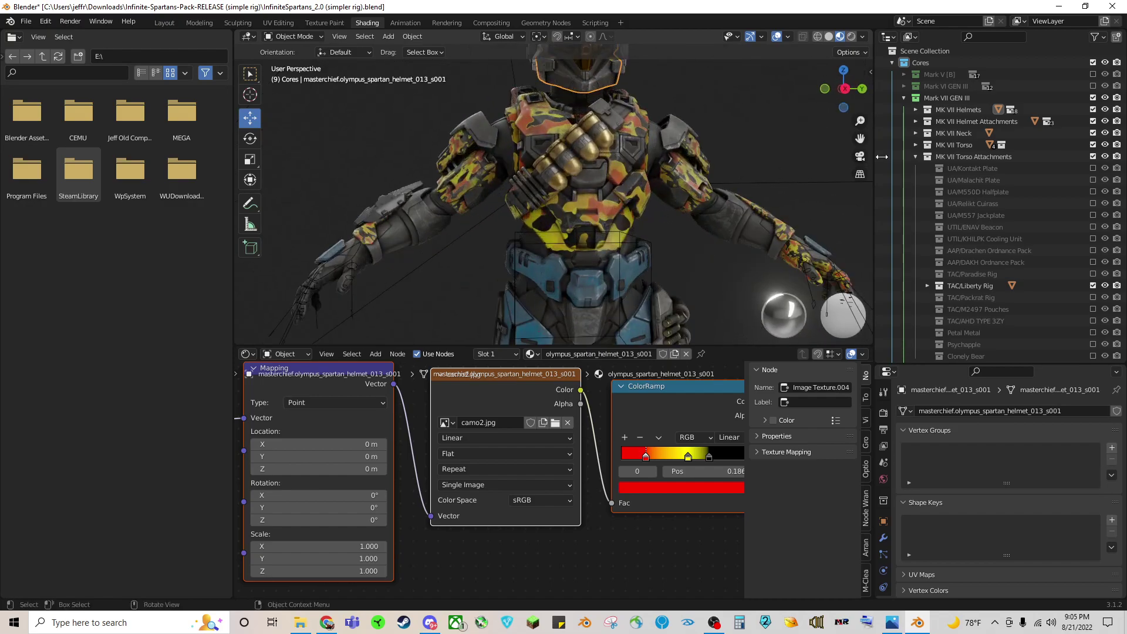
left_click_drag(852, 146, 873, 219)
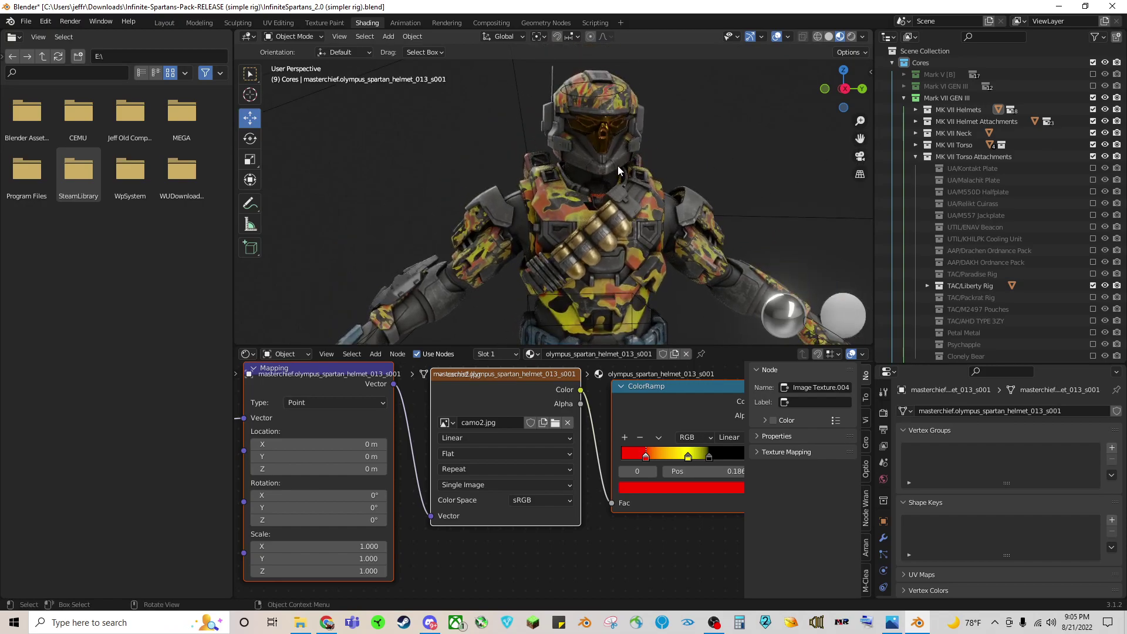
scroll(622, 170, "down", 4)
middle_click_drag(629, 177, 639, 206)
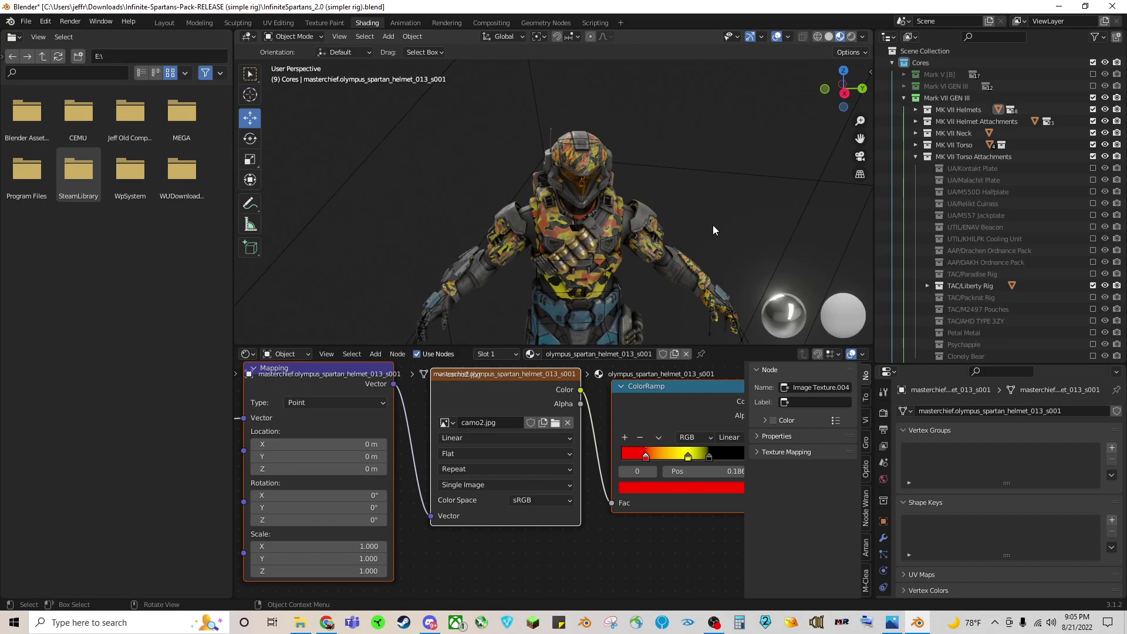